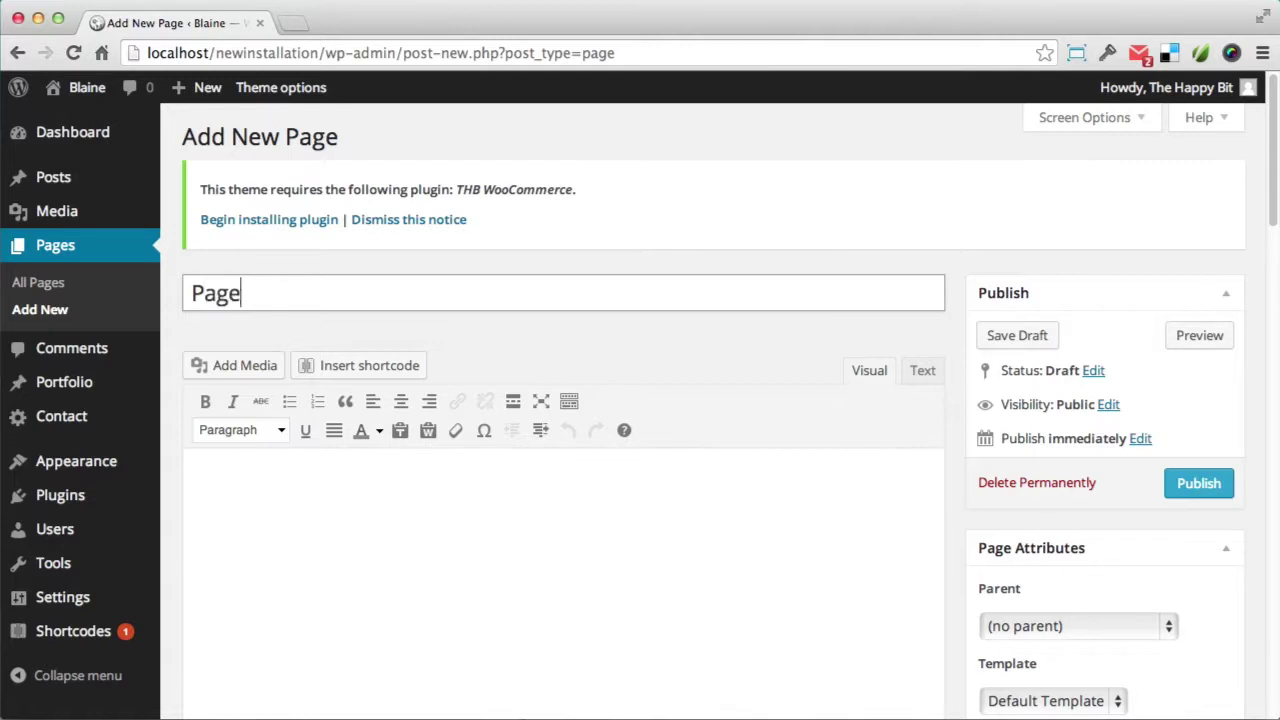
- Title the new page "Page header slideshow test" and enter "testing the slideshows" as its page subtitle
text(eshow test)
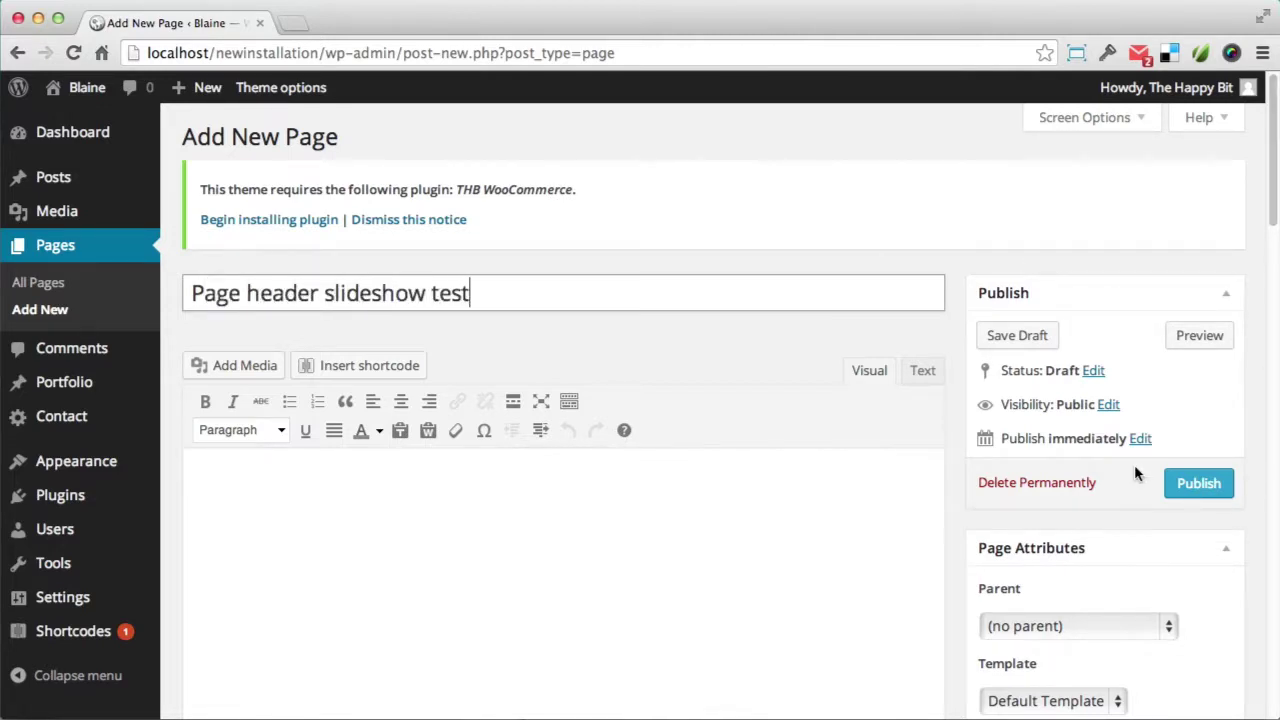
scroll(1132, 440, down, 5)
scroll(1111, 405, down, 4)
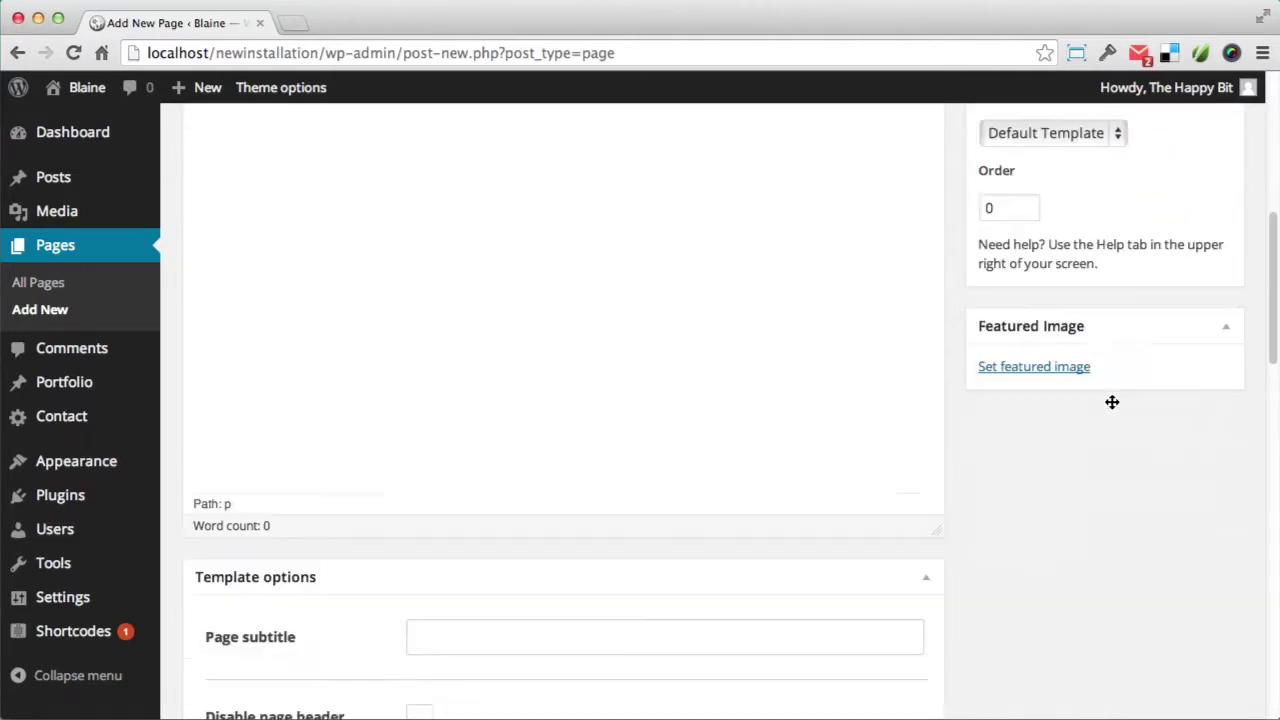
scroll(1111, 400, down, 4)
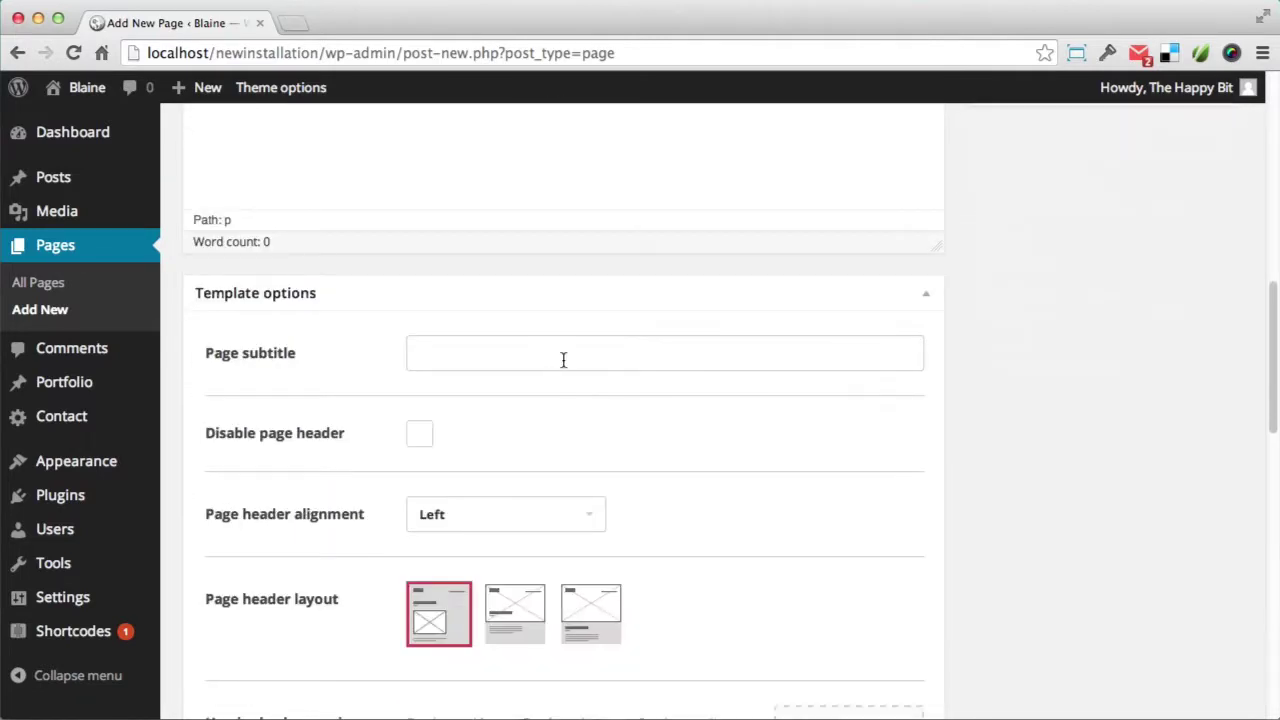
click(563, 360)
text(testing th)
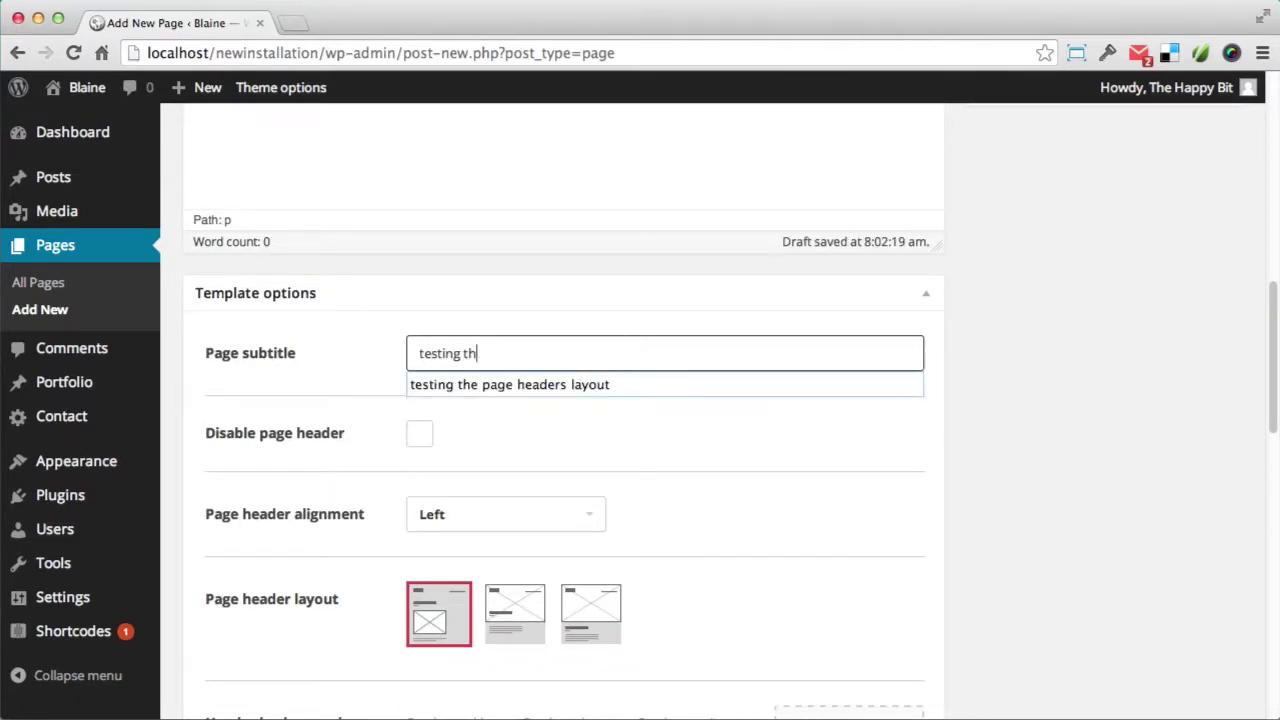
text(e slideshows)
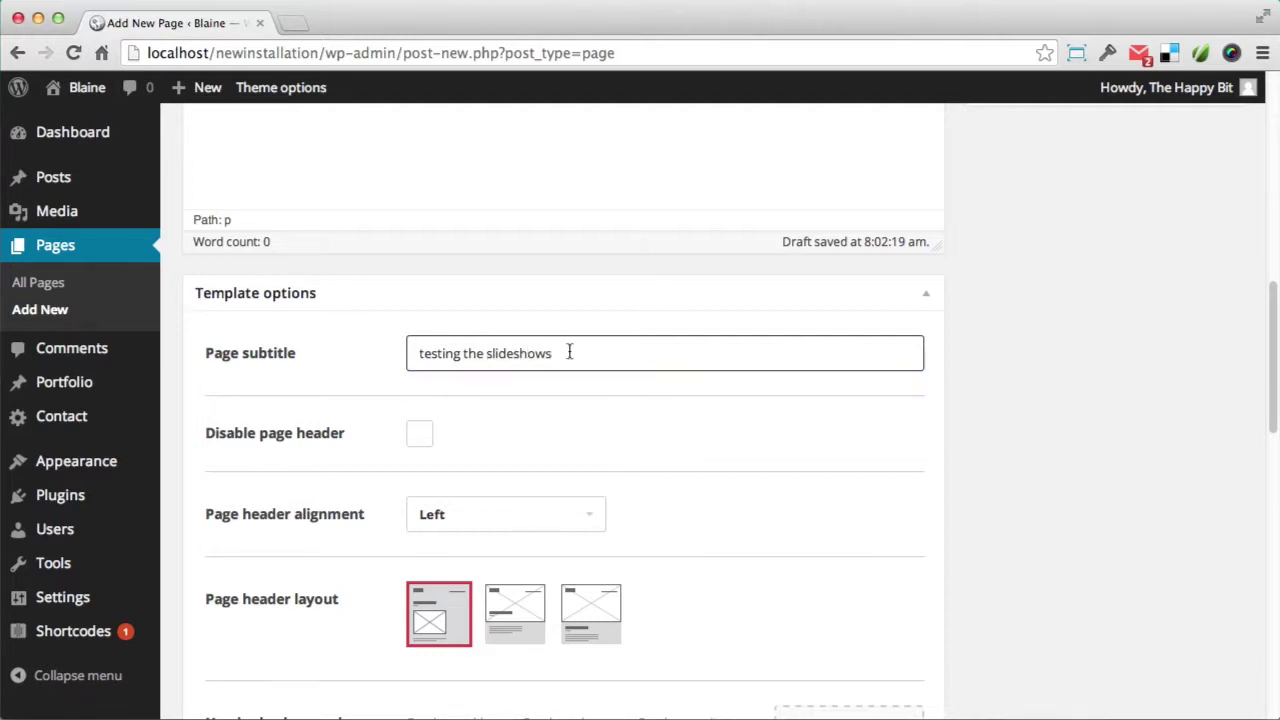
- Choose the third page header layout, with the title placed below the full-width image
scroll(850, 400, down, 3)
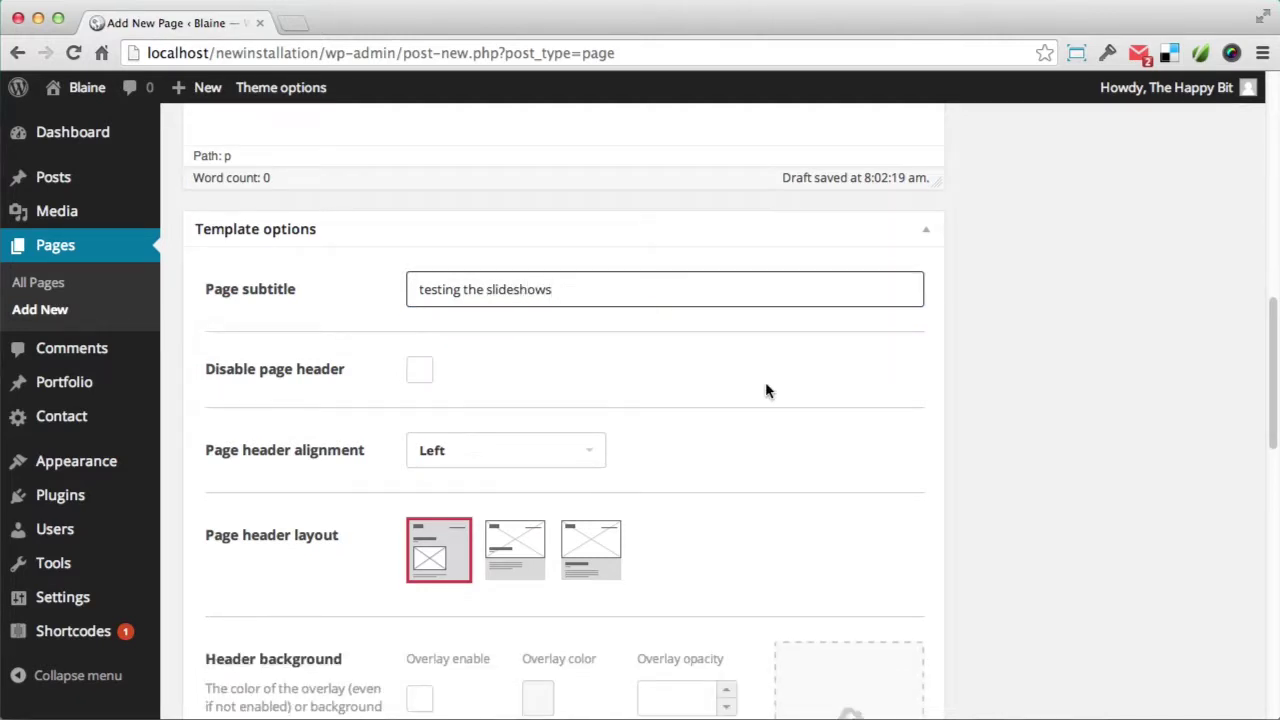
scroll(766, 388, down, 5)
click(505, 364)
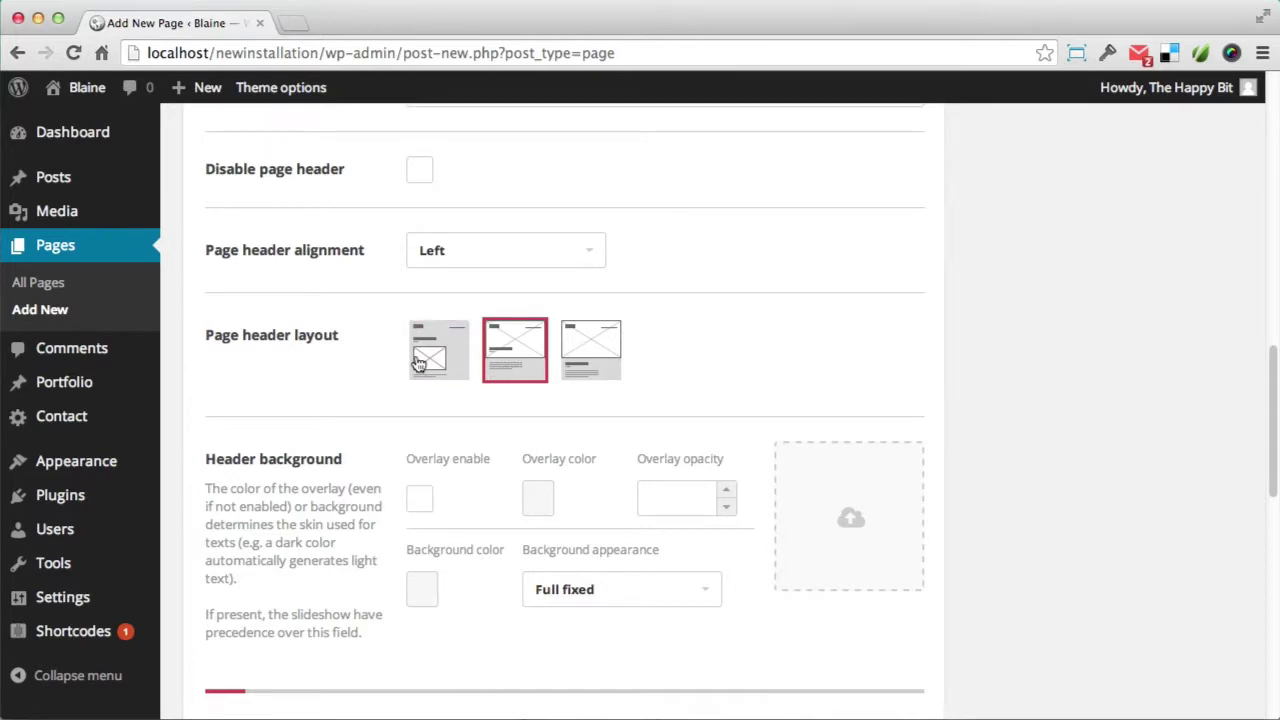
click(590, 350)
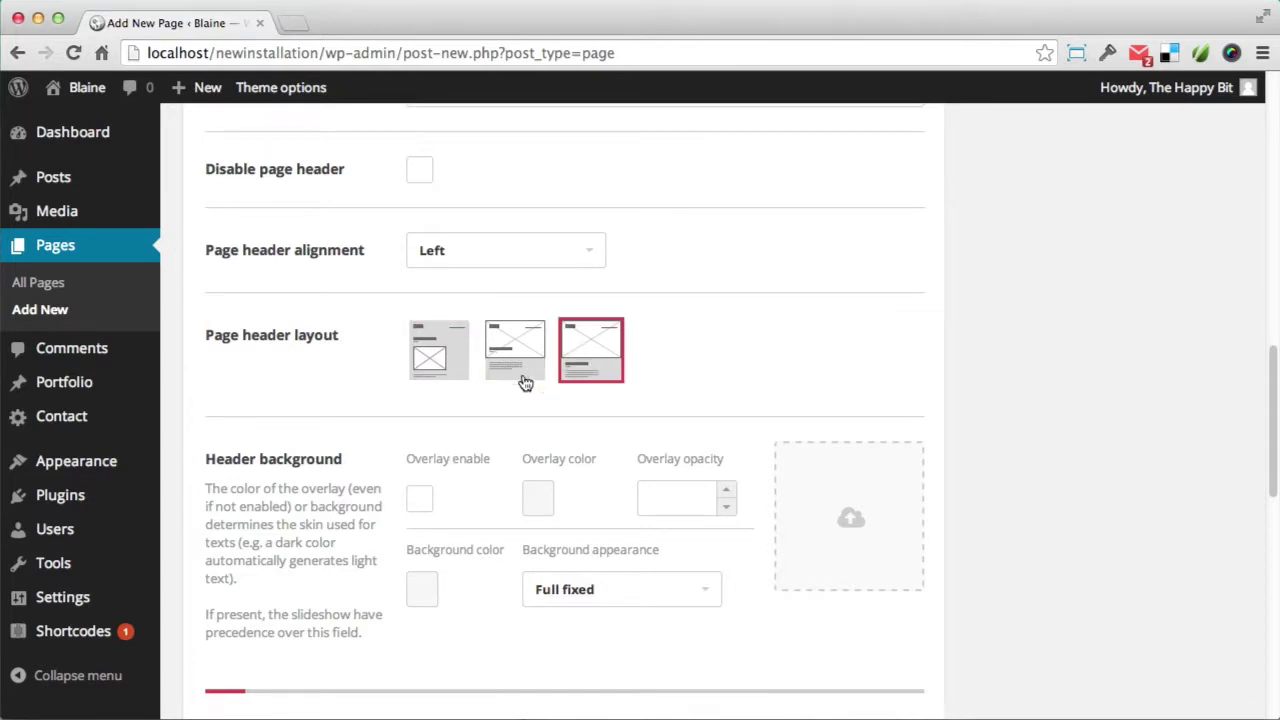
- Add the snowy mountain, hazy beach and rocky sea images from the media library as slides in the slides configuration
scroll(636, 458, down, 5)
scroll(633, 461, down, 10)
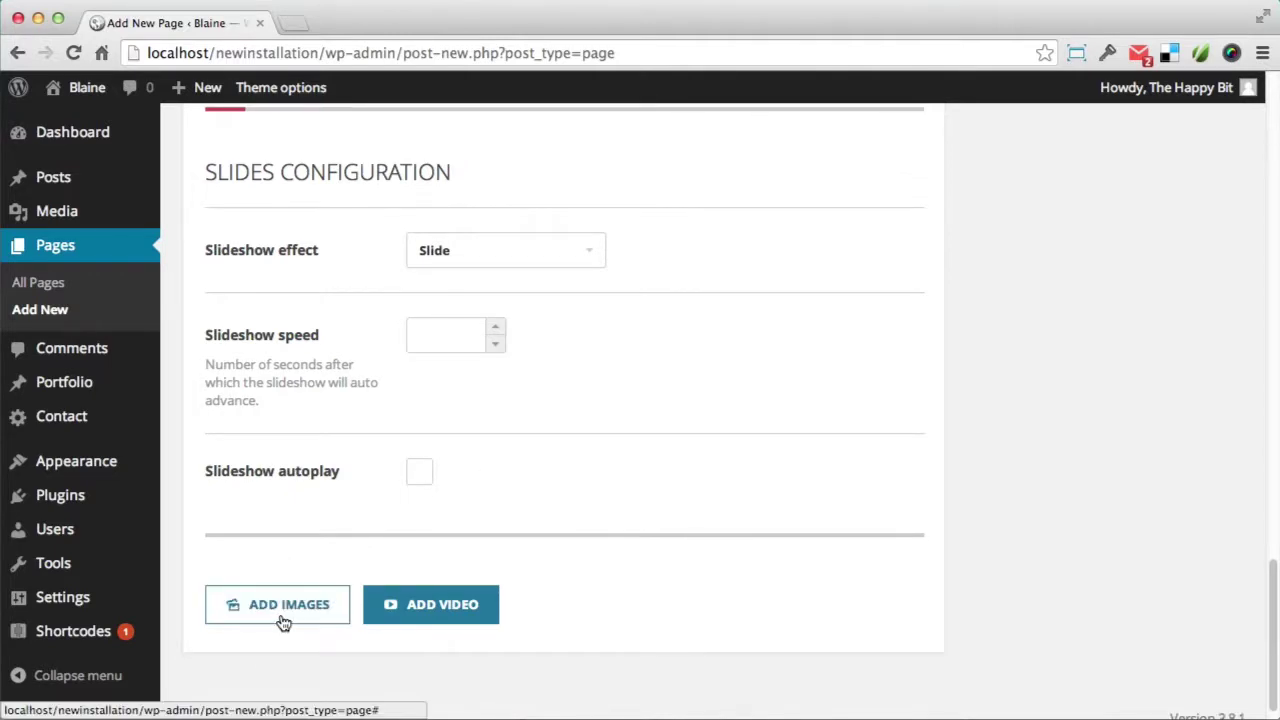
click(283, 620)
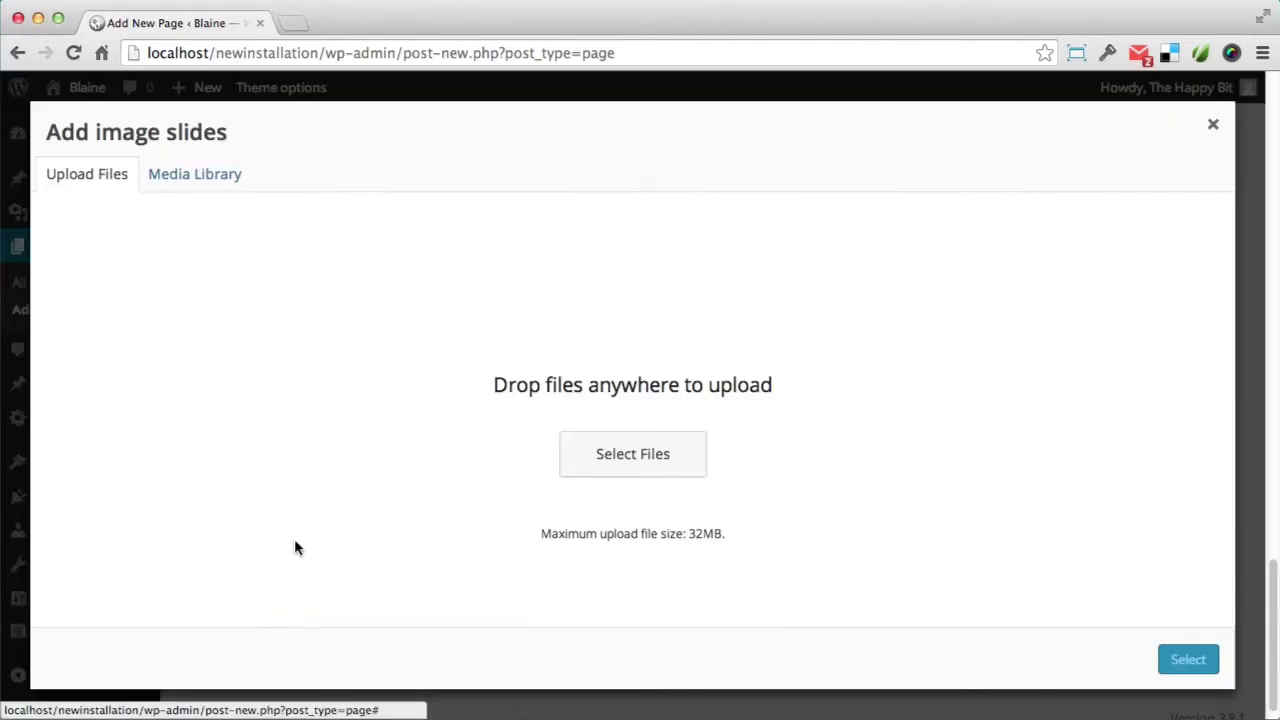
click(190, 180)
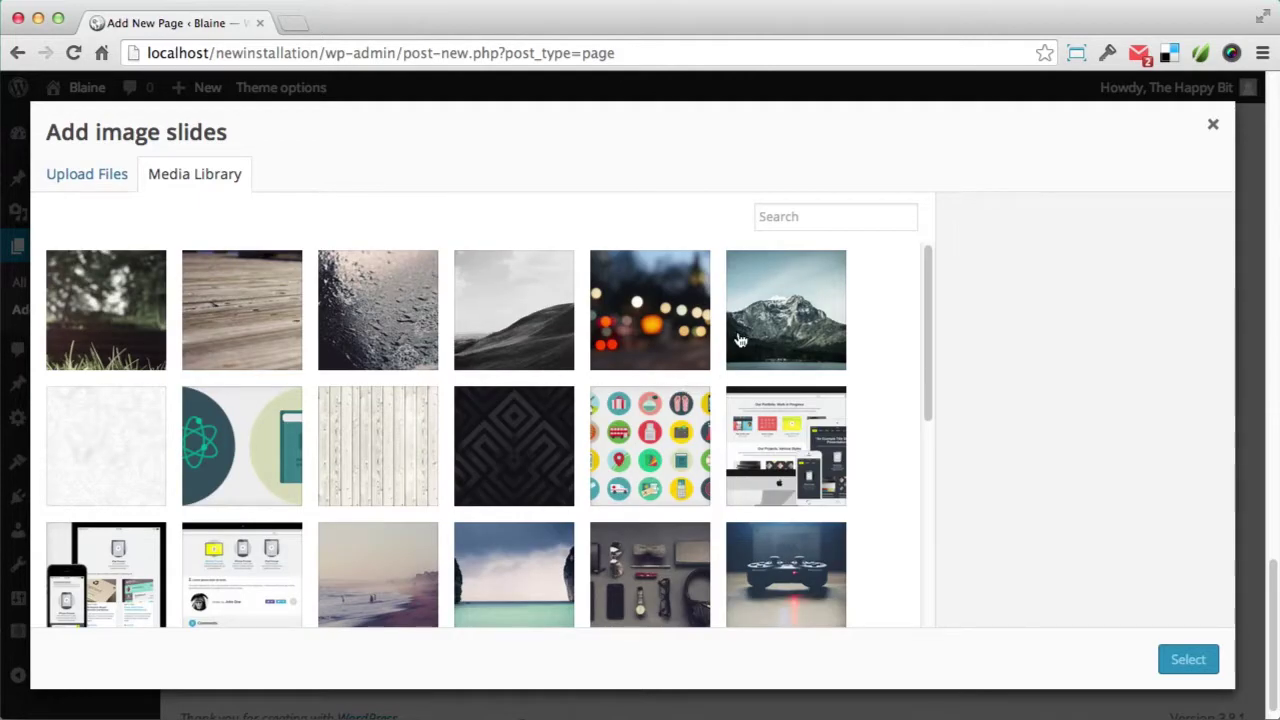
click(815, 310)
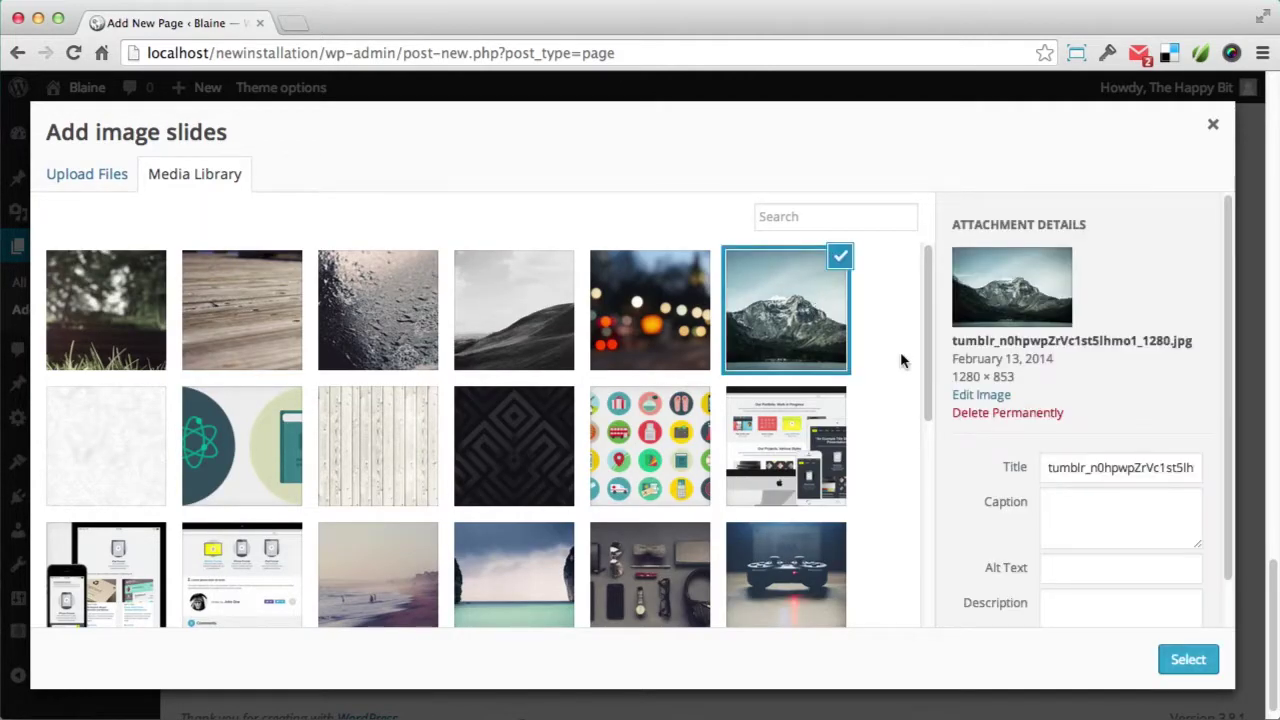
drag(929, 409, 929, 486)
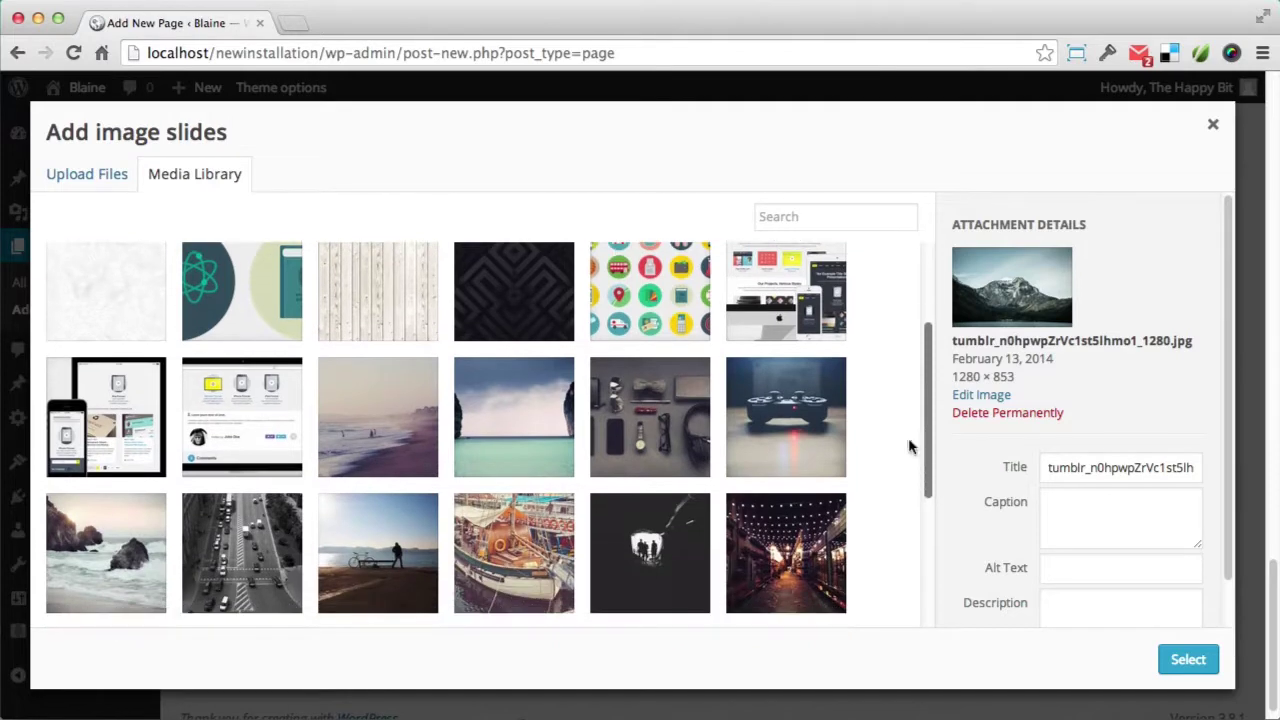
click(370, 442)
click(64, 583)
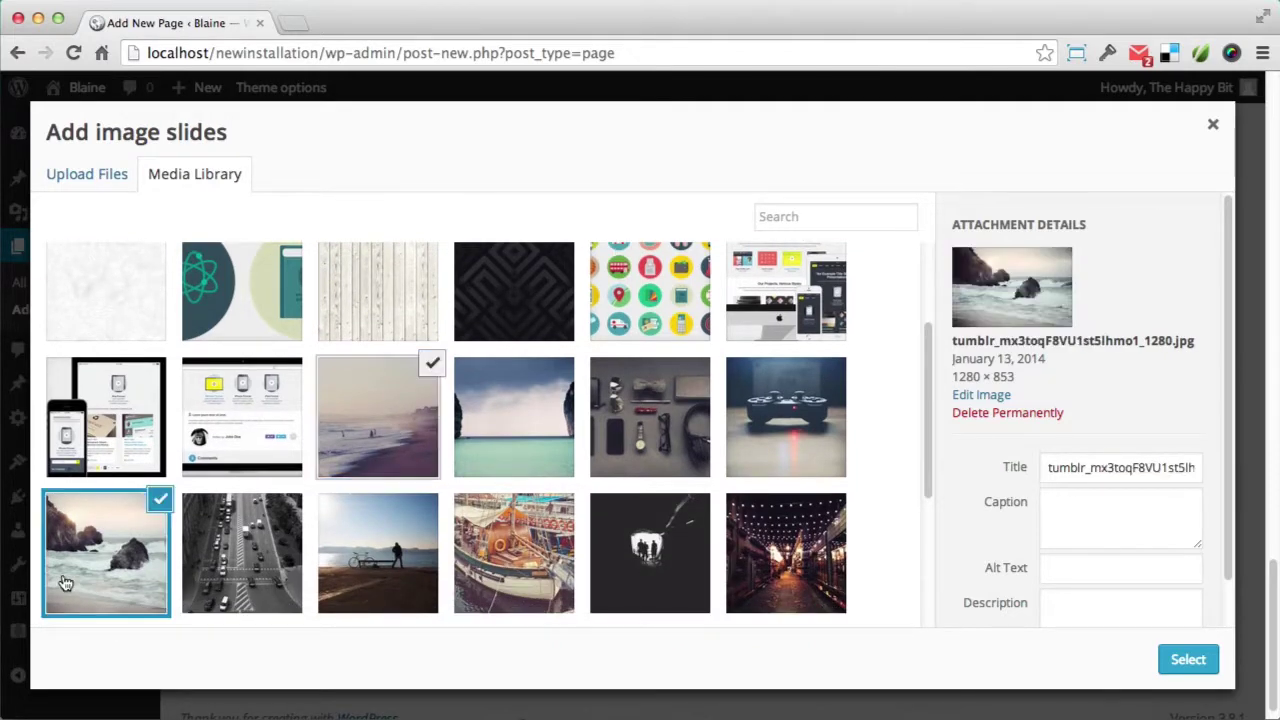
click(1190, 660)
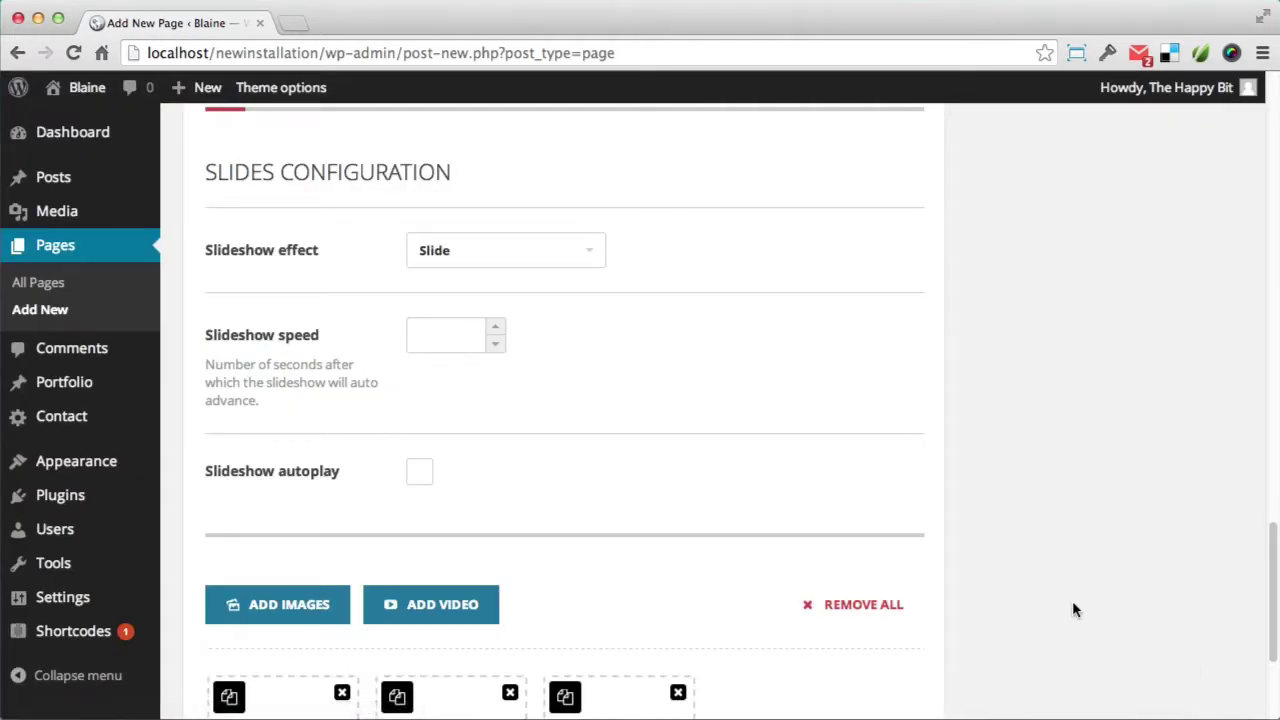
- Review the added slides and the available slideshow effect options without changing the effect
scroll(1072, 600, down, 3)
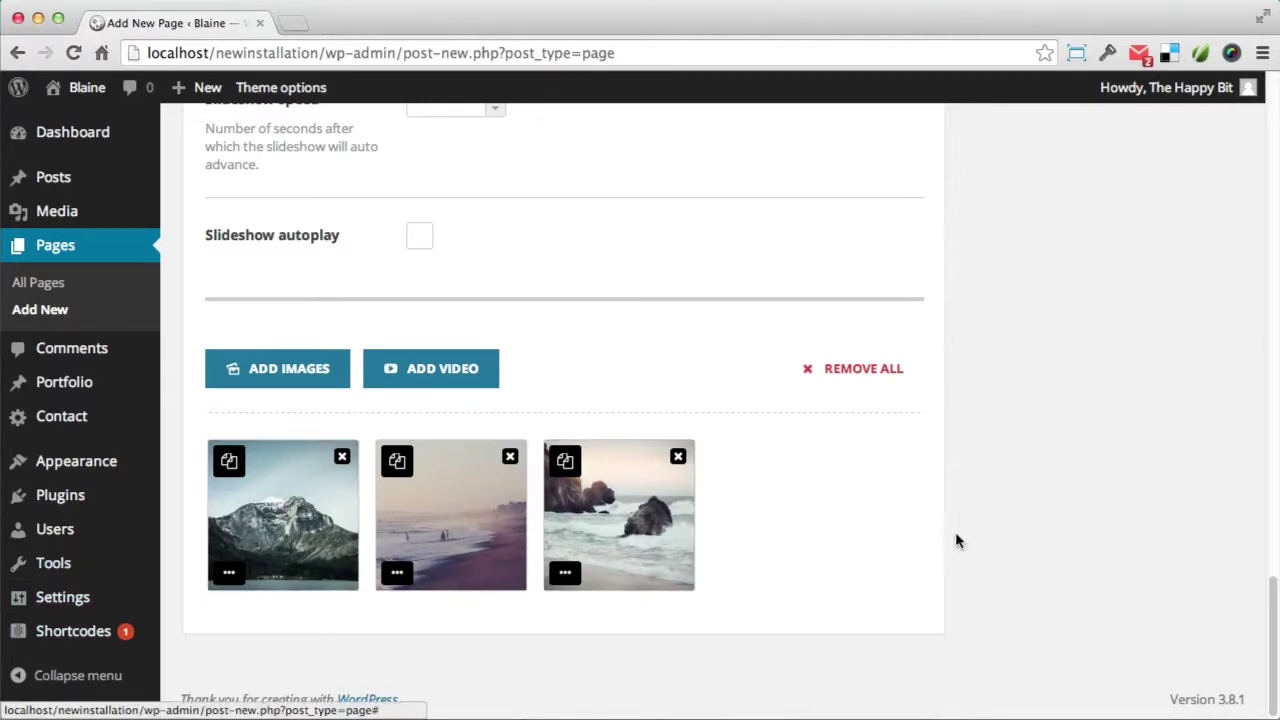
scroll(978, 546, up, 3)
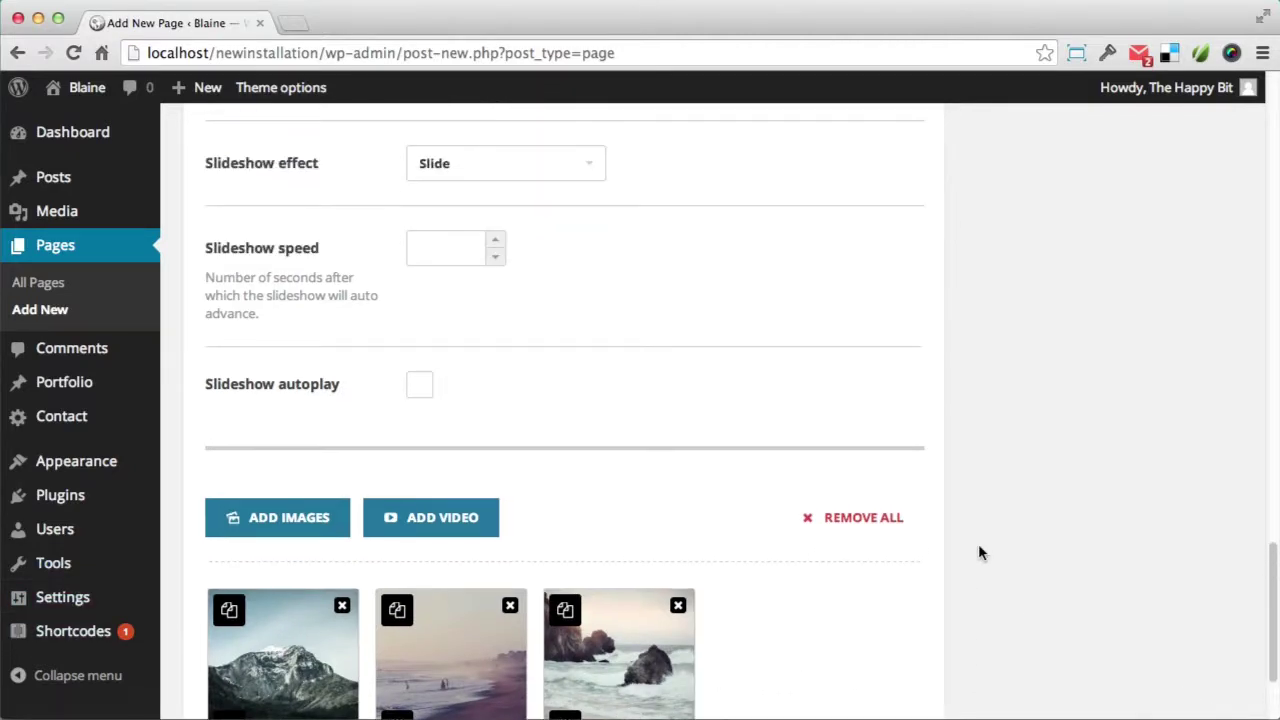
click(471, 186)
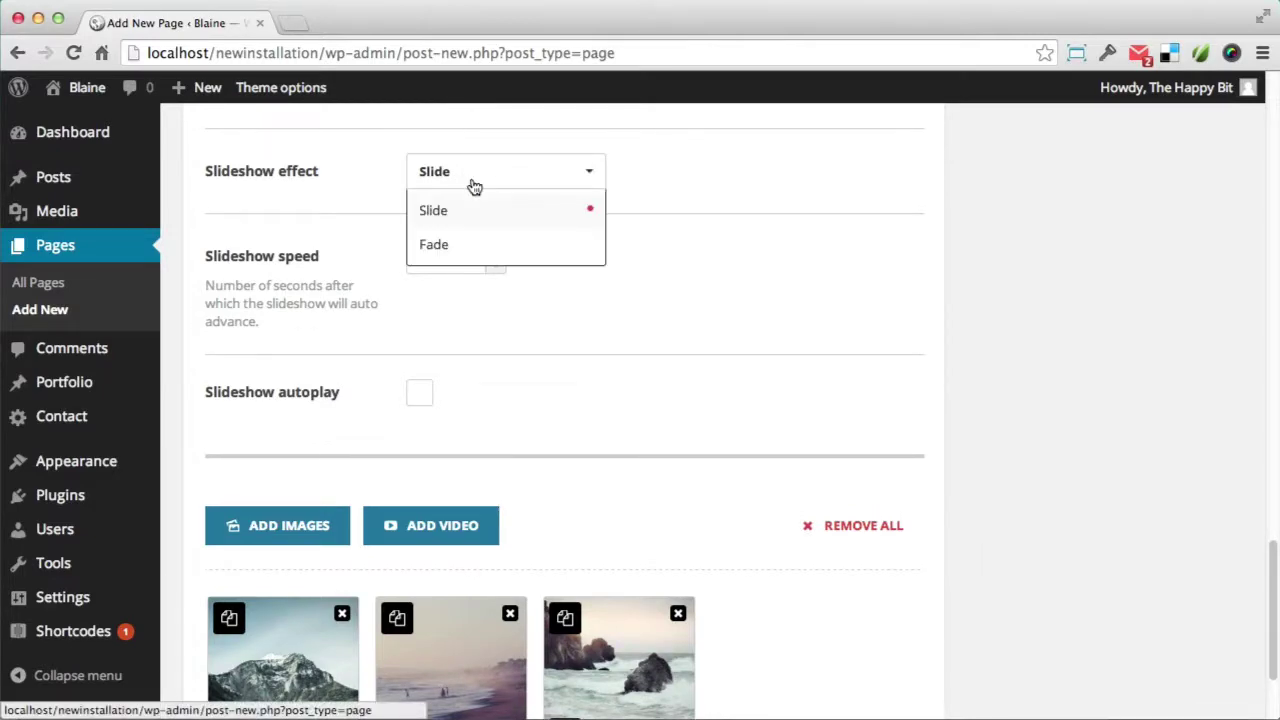
click(971, 290)
- Fill the page body with placeholder text starting "Aenean eu leo quam" and break it into paragraphs before "Duis mollis" and "Nullam id dolor"
scroll(971, 290, up, 10)
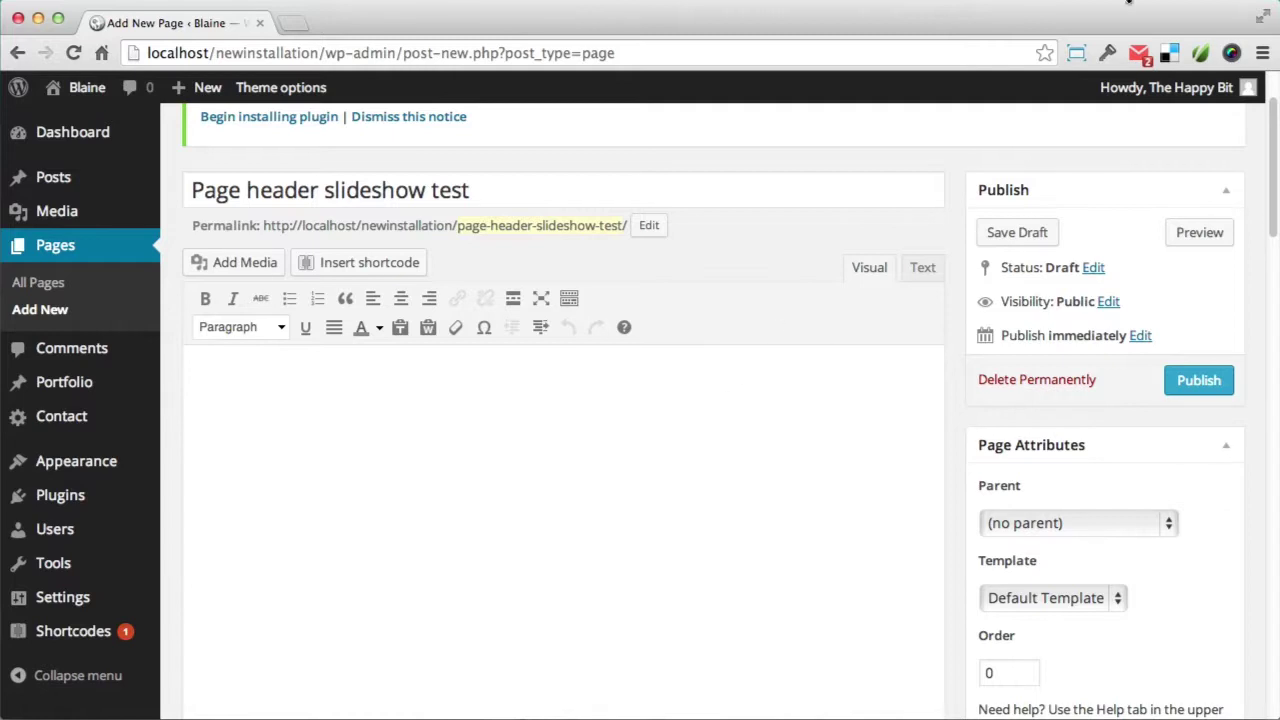
click(1275, 63)
click(1275, 85)
click(471, 443)
text(Aenean eu leo quam. Pellentesque ornare sem lacinia quam venenatis vestibulum. Morbi leo risus, porta ac consectetur ac, vestibulum at eros. Nulla vitae elit libero, a pharetra augue. Vestibulum id ligula porta felis euismod semper. Sed posuere consectetur est at lobortis. Cras mattis consectetur purus sit amet fermentum. Morbi leo risus, porta ac consectetur ac, vestibulum at eros. Duis mollis, est non commodo luctus, nisi erat porttitor ligula, eget lacinia odio sem nec elit. Lorem ipsum dolor sit amet, consectetur adipiscing elit. Donec sed odio dui. Nullam id dolor id nibh ultricies vehicula ut id elit. Aenean lacinia bibendum nulla sed consectetur. Cras justo odio, dapibus ac facilisis in, egestas eget quam. Donec id elit non mi porta gravida at eget metus. Curabitur blandit tempus porttitor. Donec ullamcorper nulla non metus auctor fringilla. Donec id elit non mi porta gravida at eget metus. Integer posuere erat a ante venenatis dapibus posuere velit aliquet.)
click(594, 440)
key(Return)
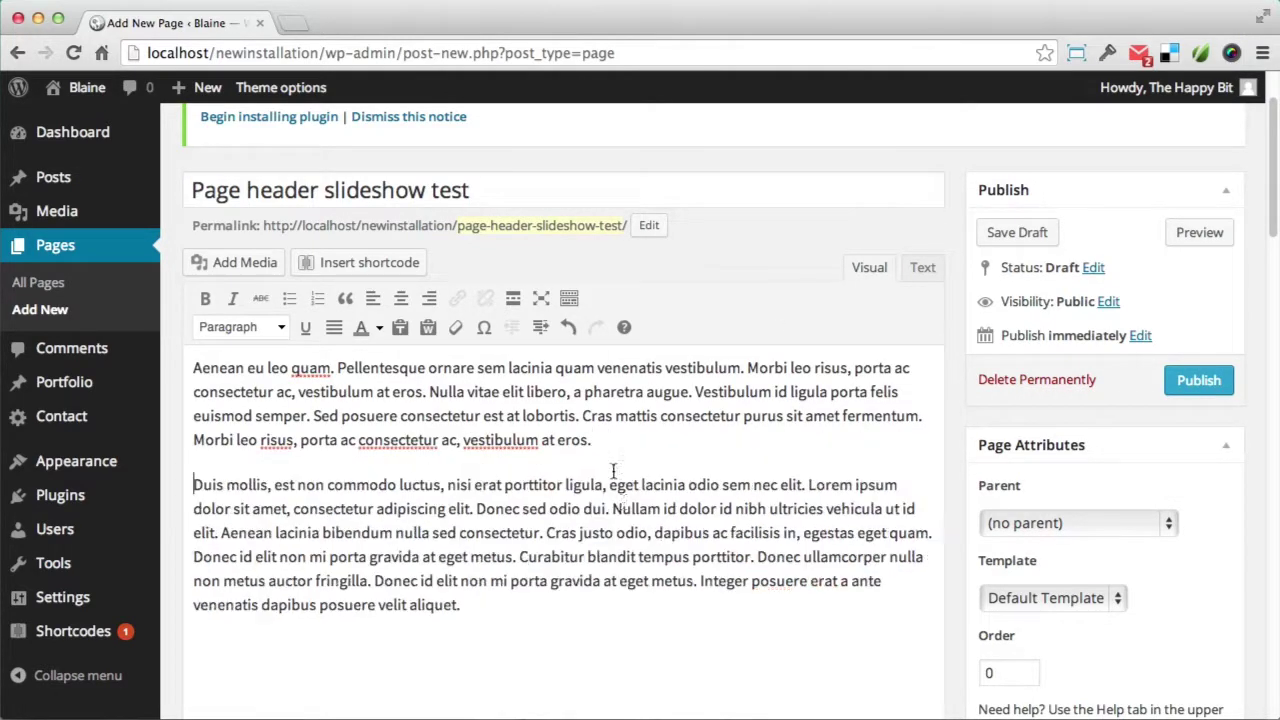
click(612, 510)
key(Return)
- Publish the page and open its live version
click(1197, 381)
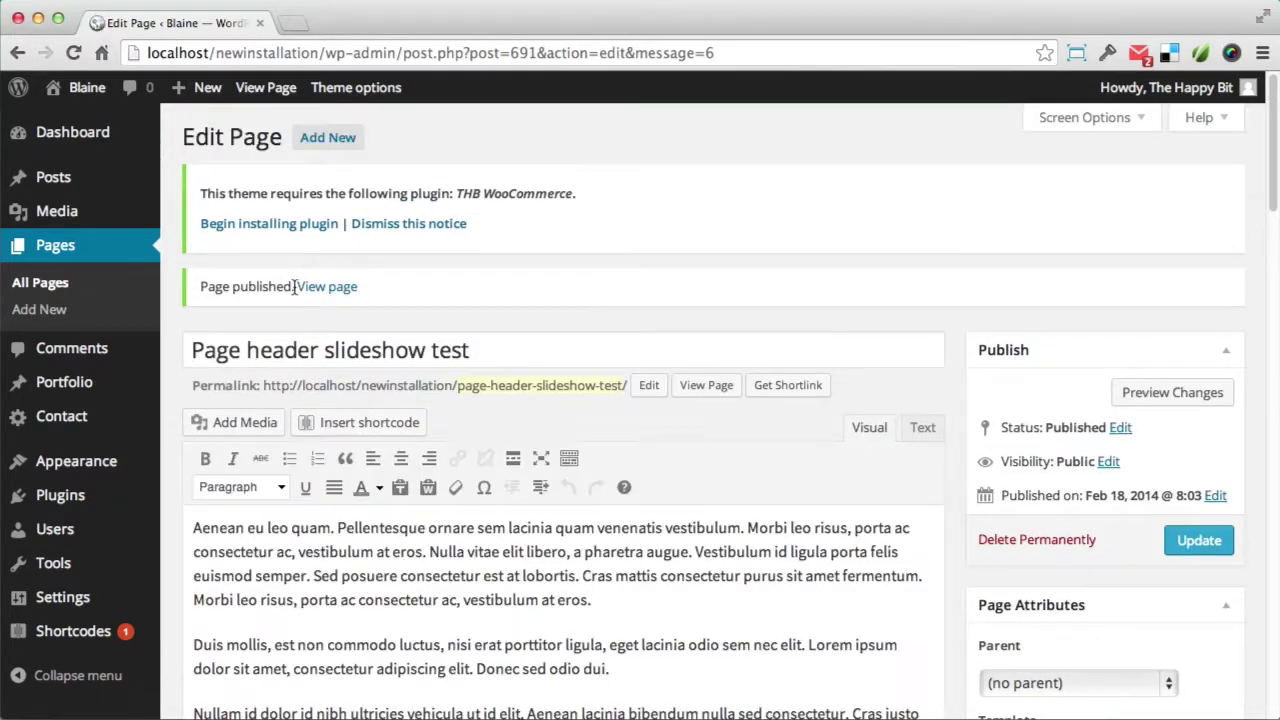
click(330, 287)
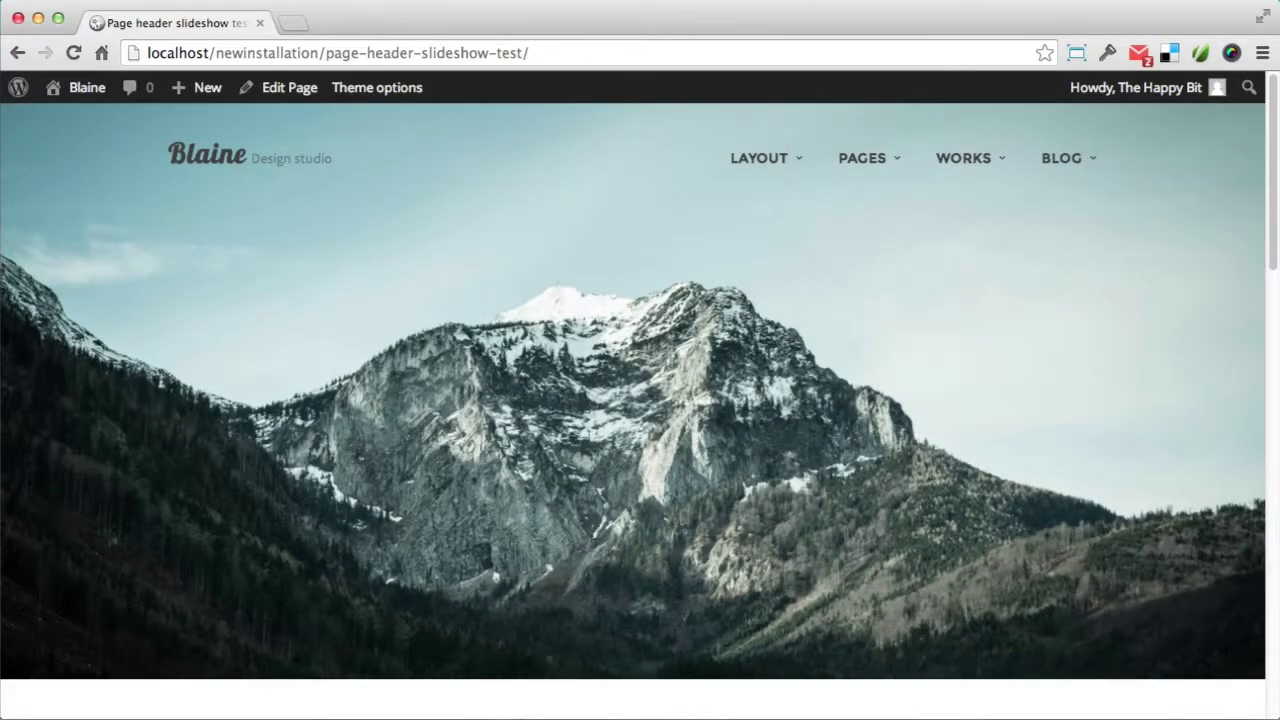
- Browse forward and backward through the slides of the live page's header slideshow
mouse_move(1239, 421)
click(1236, 392)
click(1236, 392)
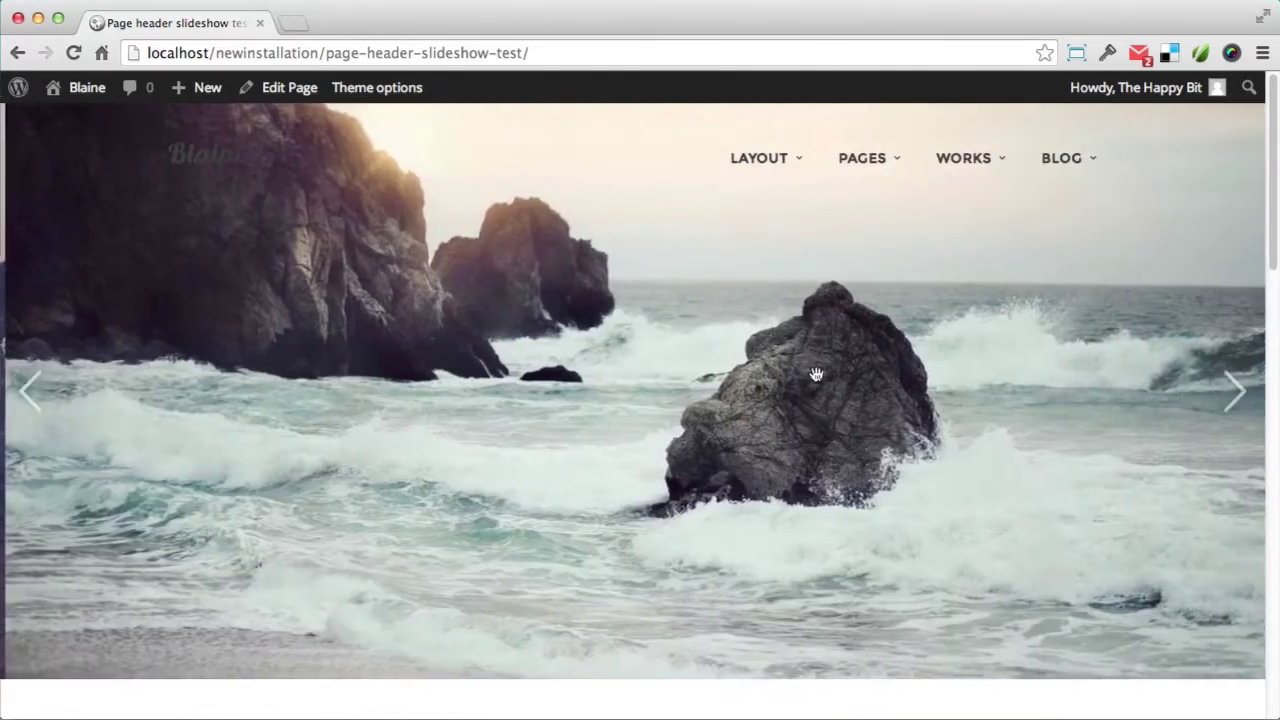
drag(470, 364, 1171, 389)
click(32, 404)
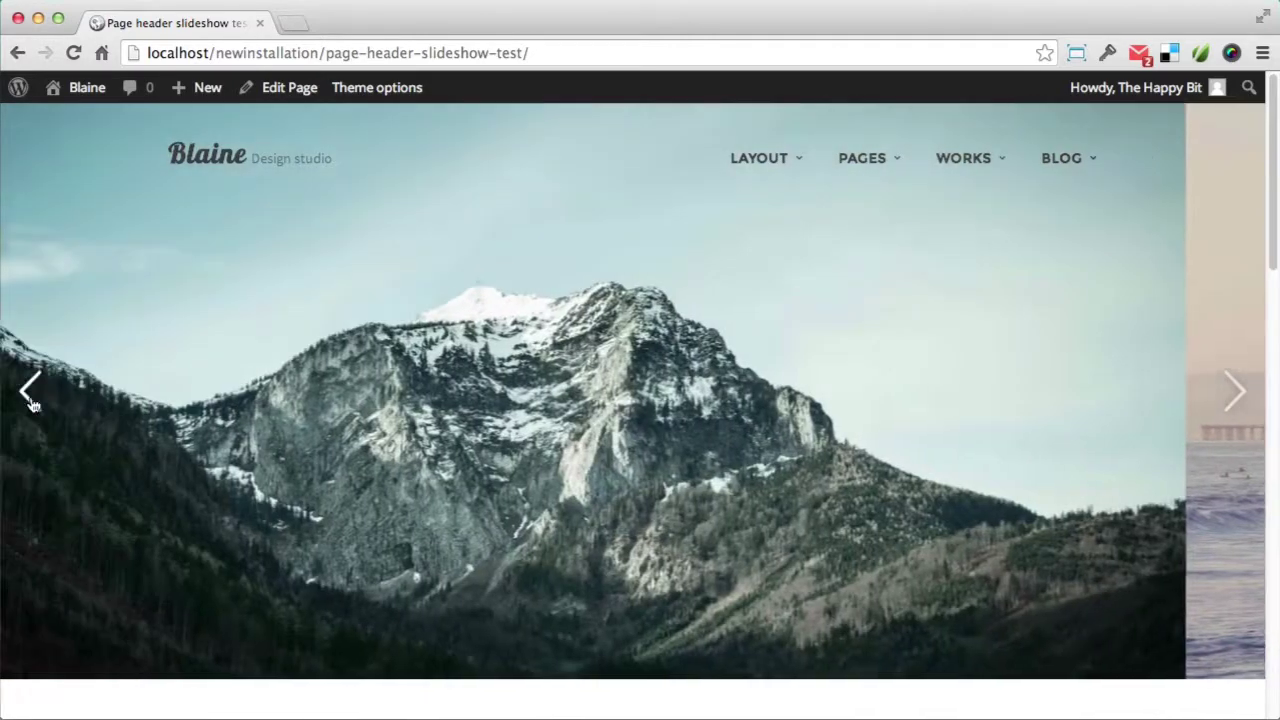
click(1233, 392)
click(1233, 392)
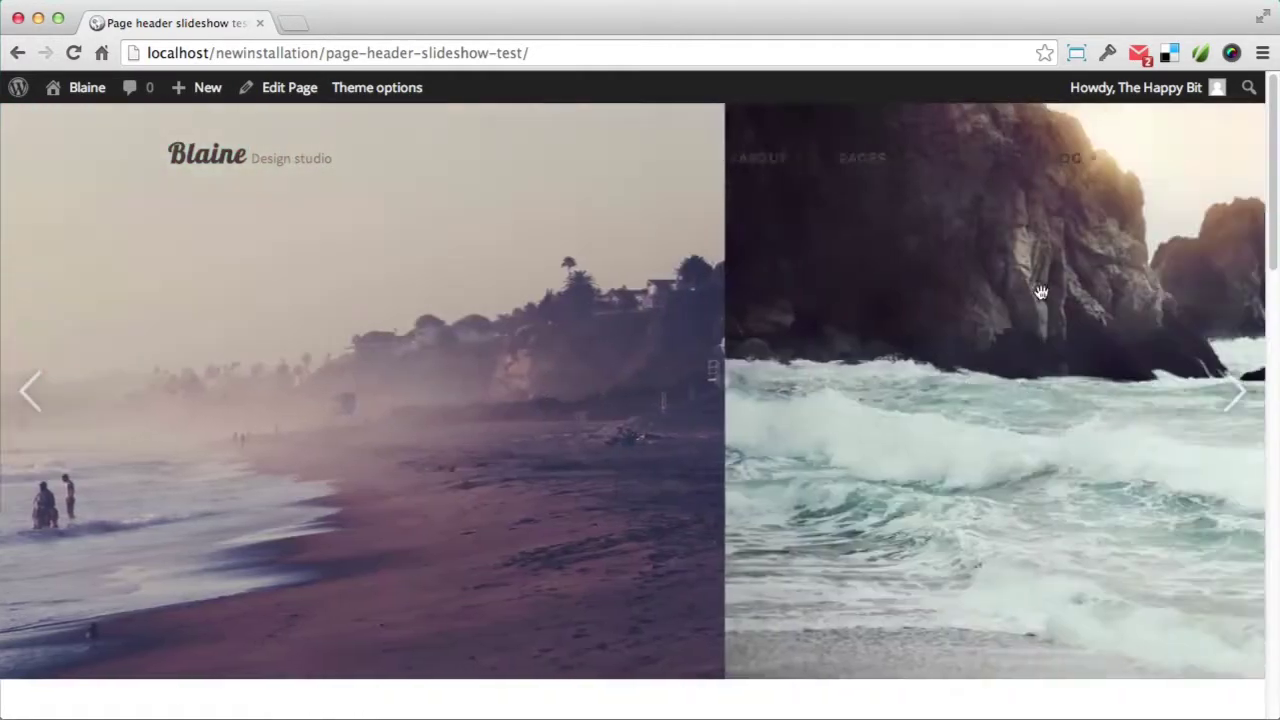
- Reopen the page for editing and give the mountain slide the heading "HEADING" and a placeholder caption starting "Morbi leo risus, porta ac consectetur ac"
click(286, 87)
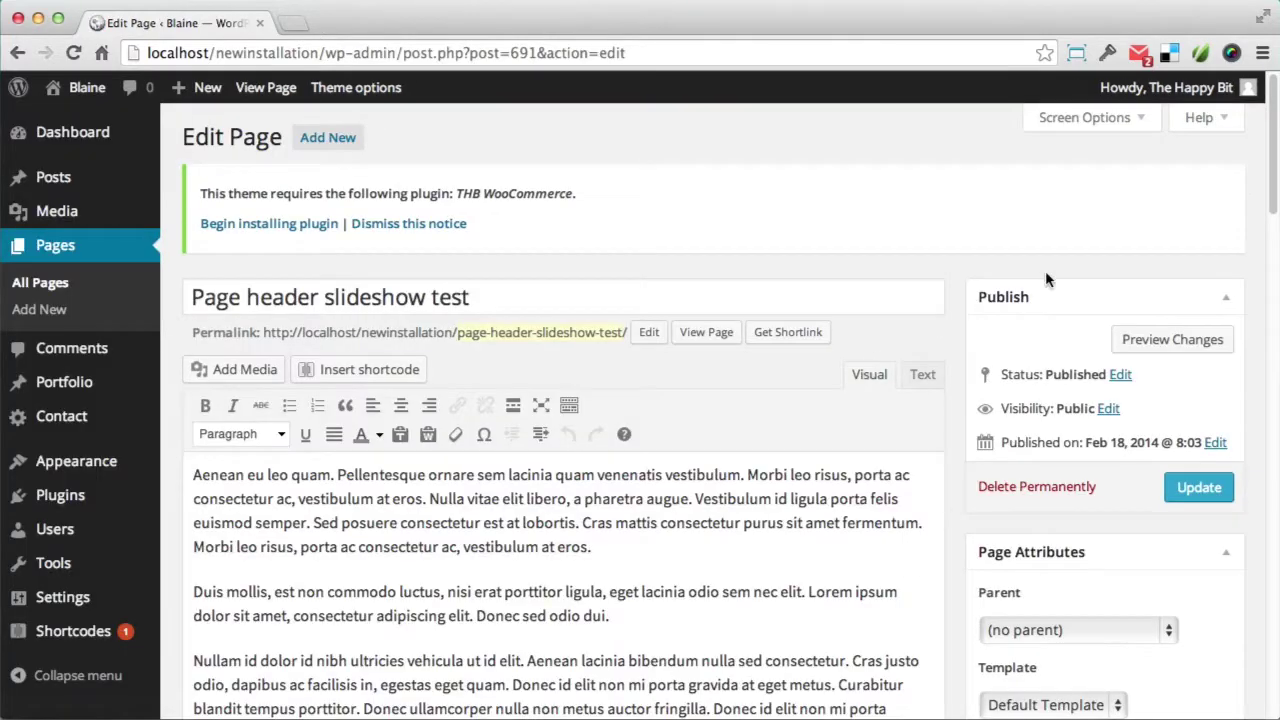
scroll(1046, 272, down, 1)
scroll(1047, 273, down, 15)
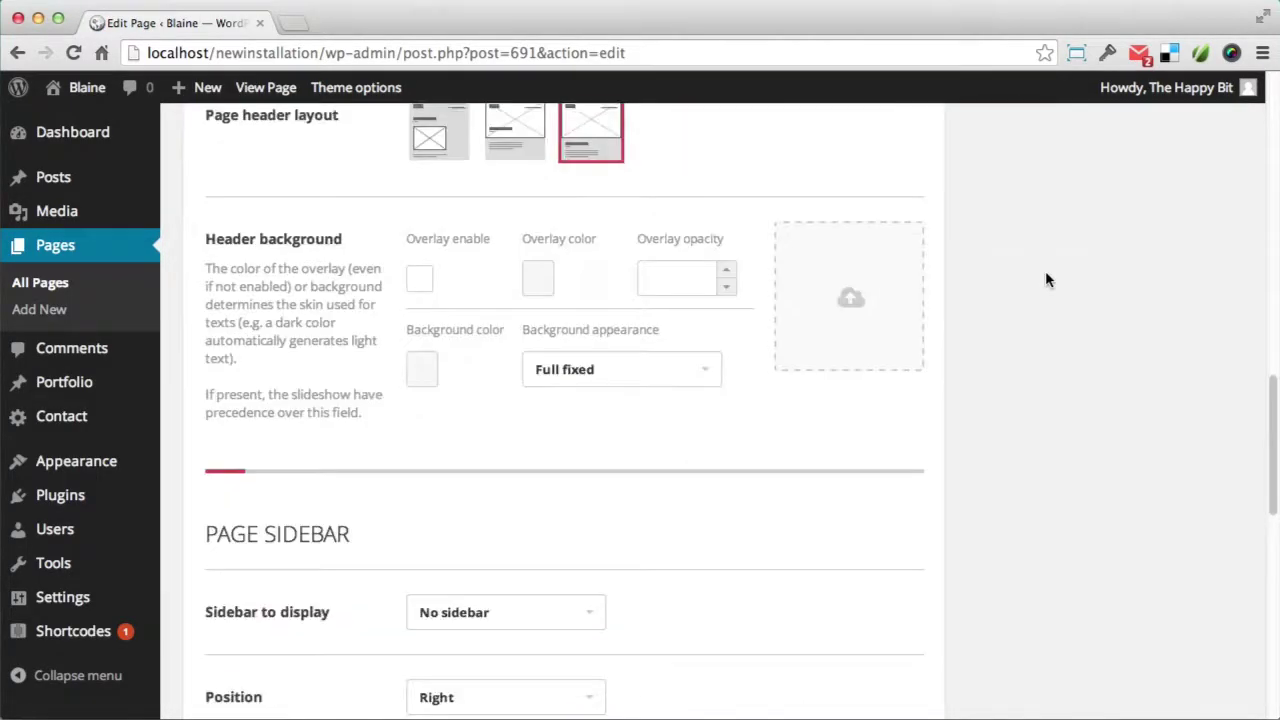
scroll(1045, 280, down, 5)
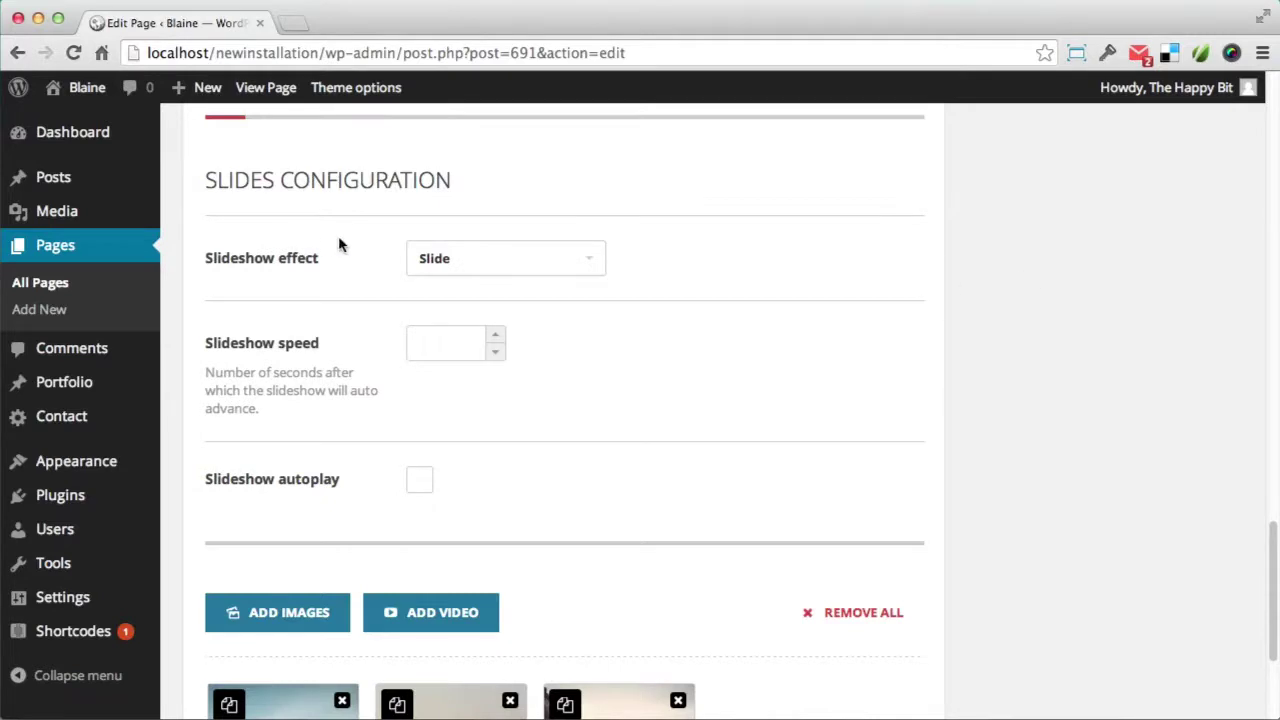
scroll(611, 354, down, 5)
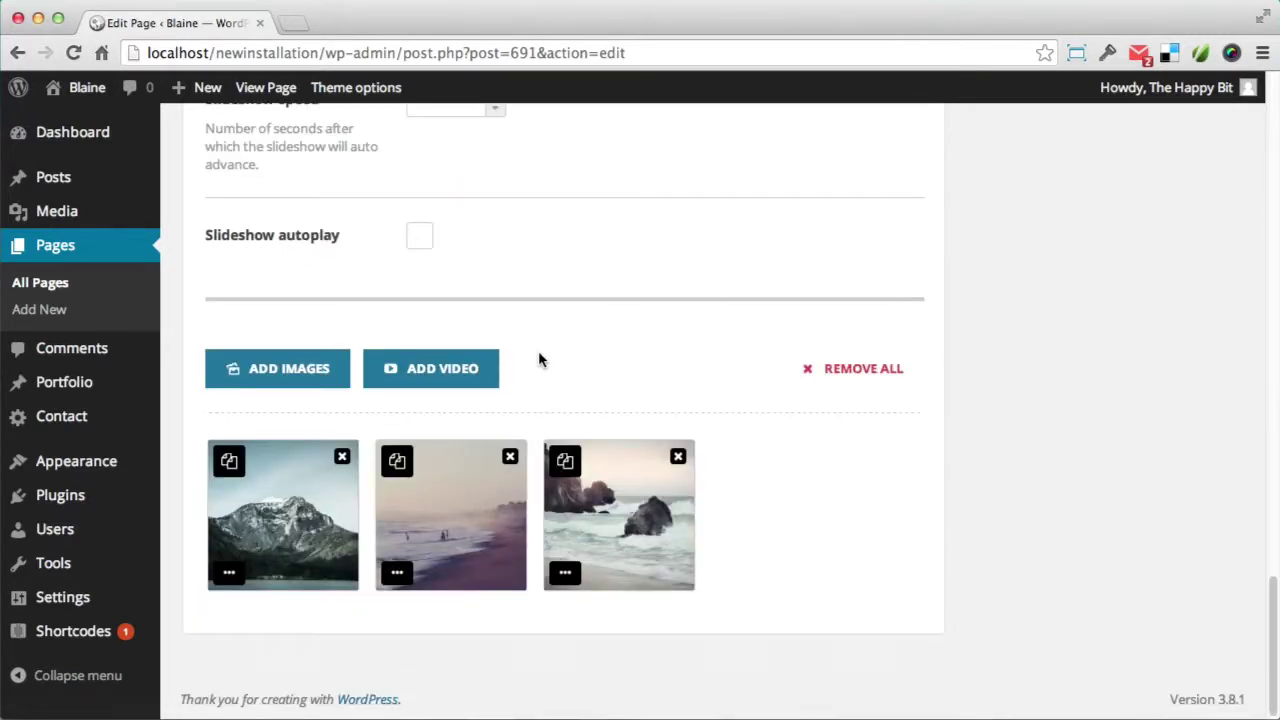
click(229, 572)
click(682, 304)
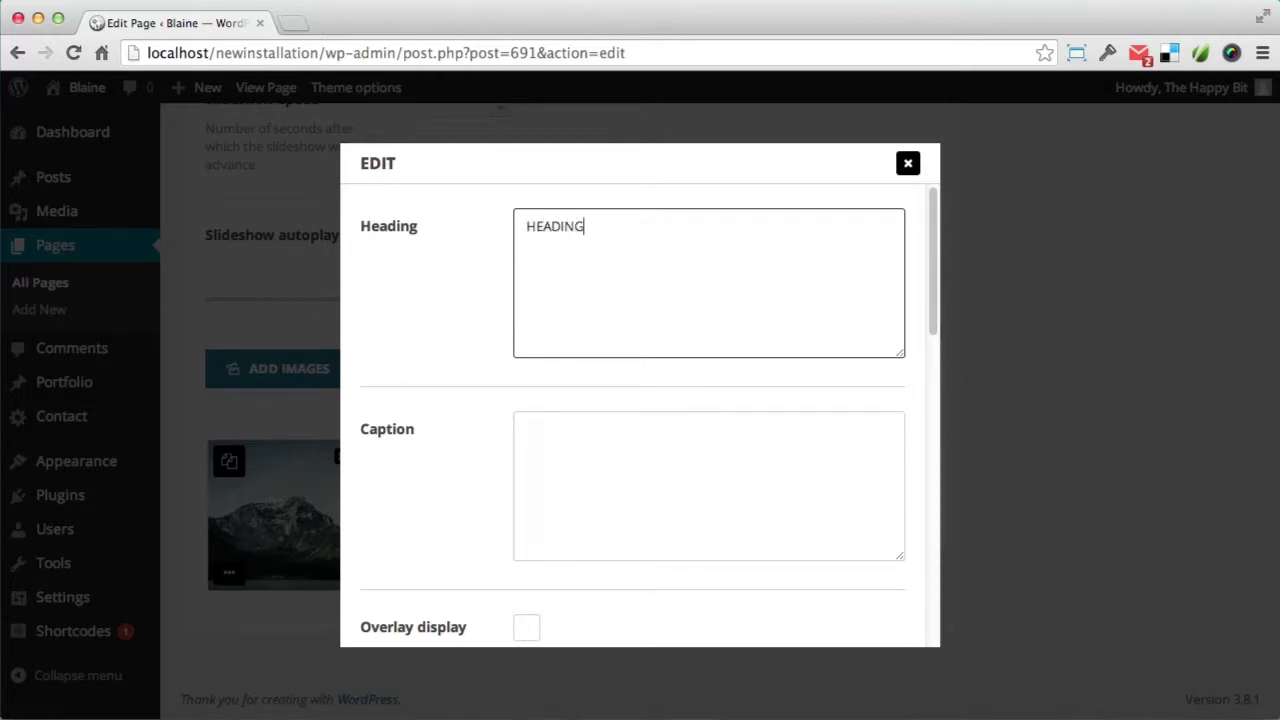
click(527, 429)
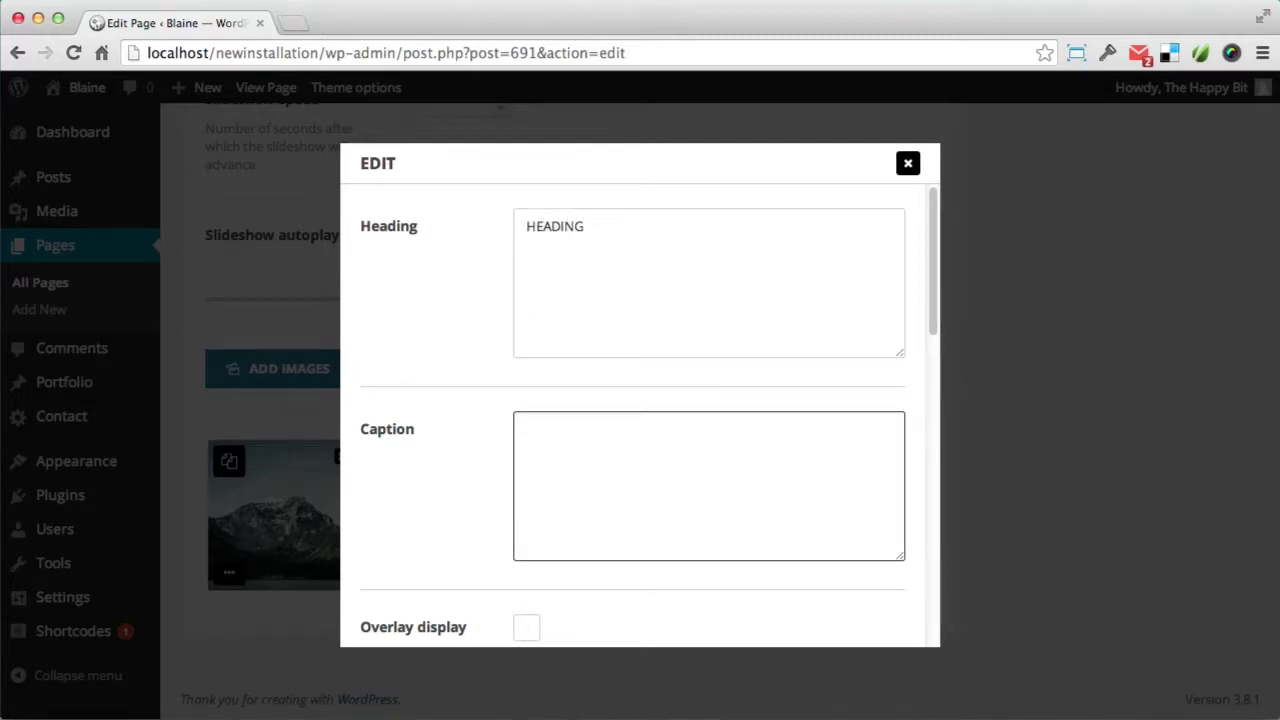
text(Morbi leo risus, porta ac consectetur ac, vestibulum at eros. Vivamus sagittis lacus vel augue laoreet rutrum faucibus dolor auctor.)
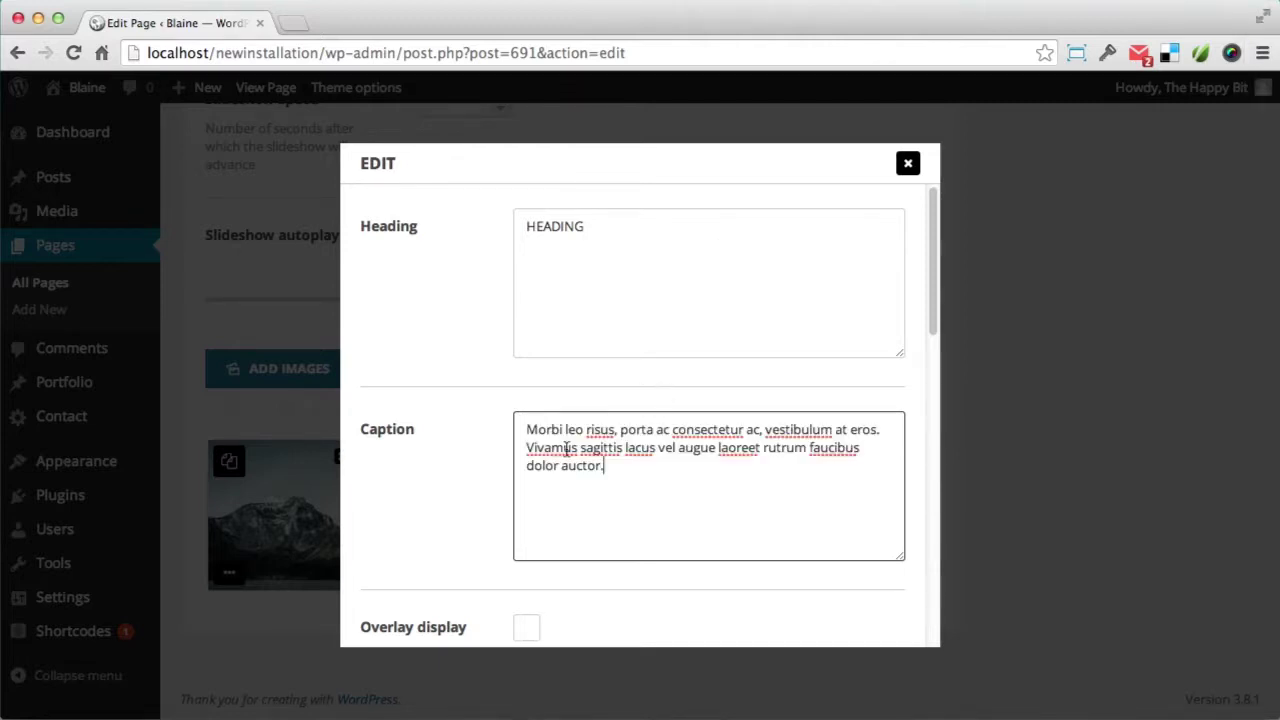
- Enable the mountain slide's overlay display, with overlay color #111111 and overlay opacity 0.45
drag(940, 230, 929, 343)
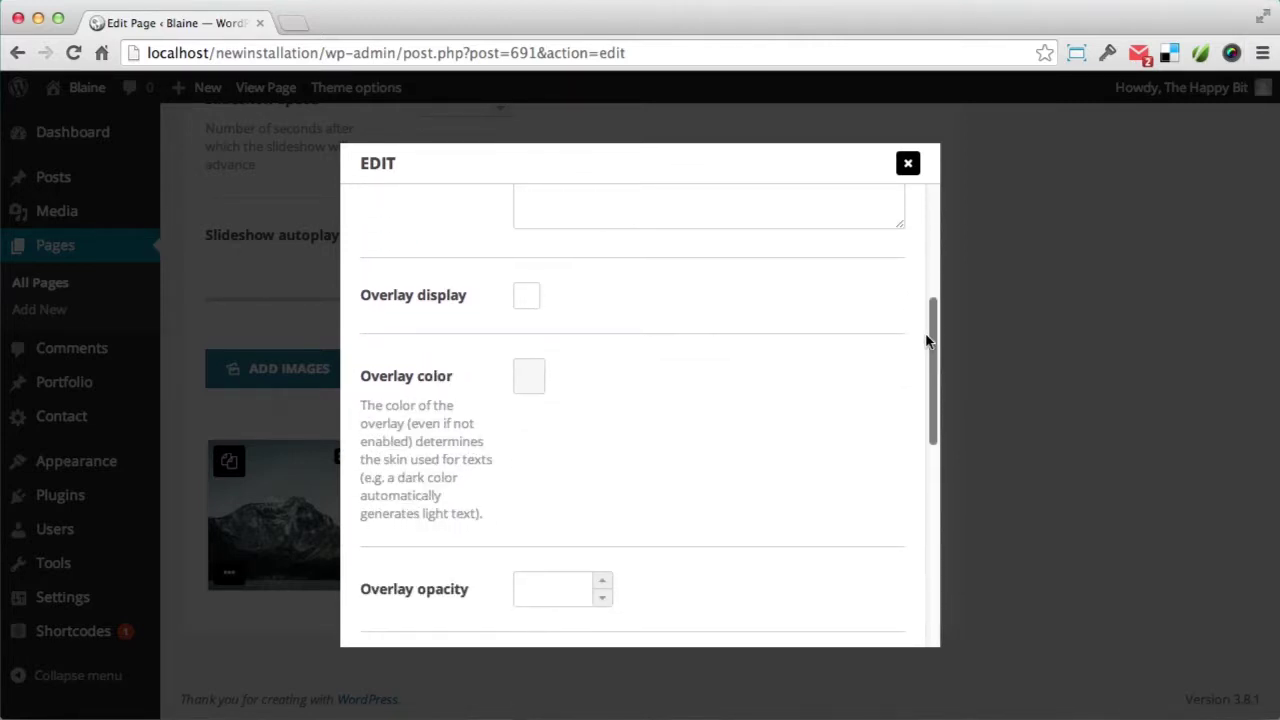
click(527, 300)
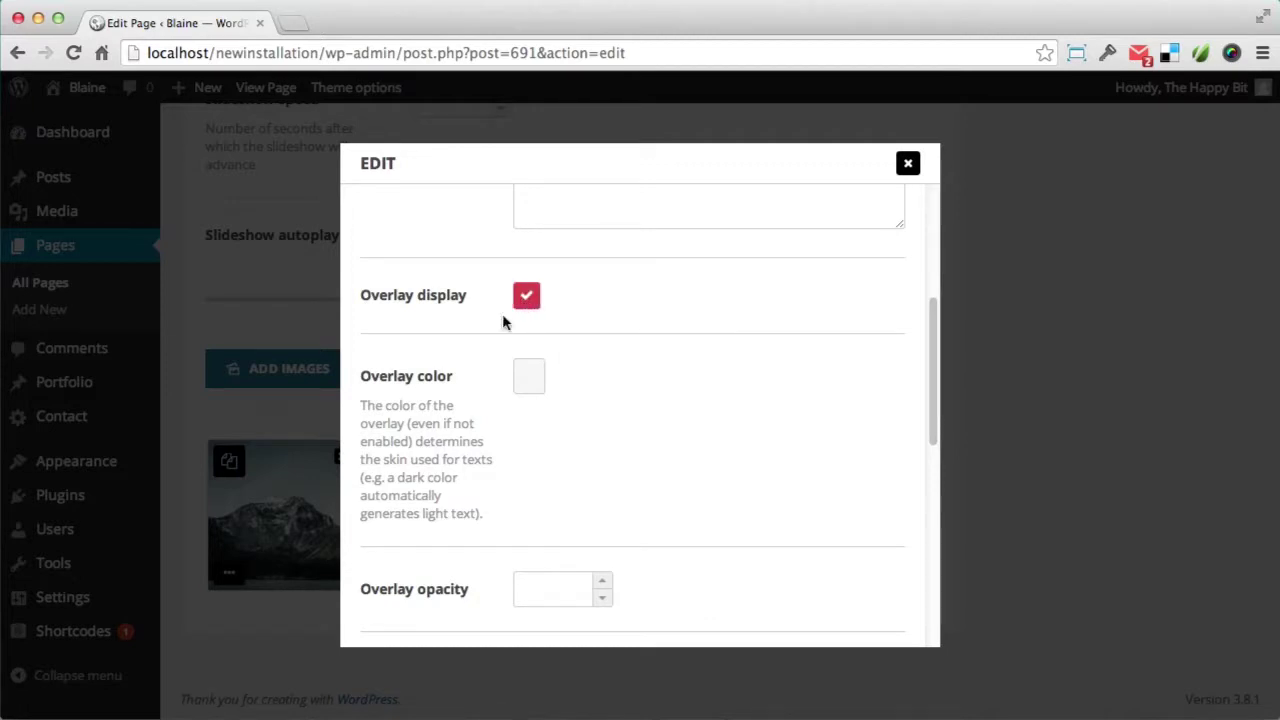
click(531, 398)
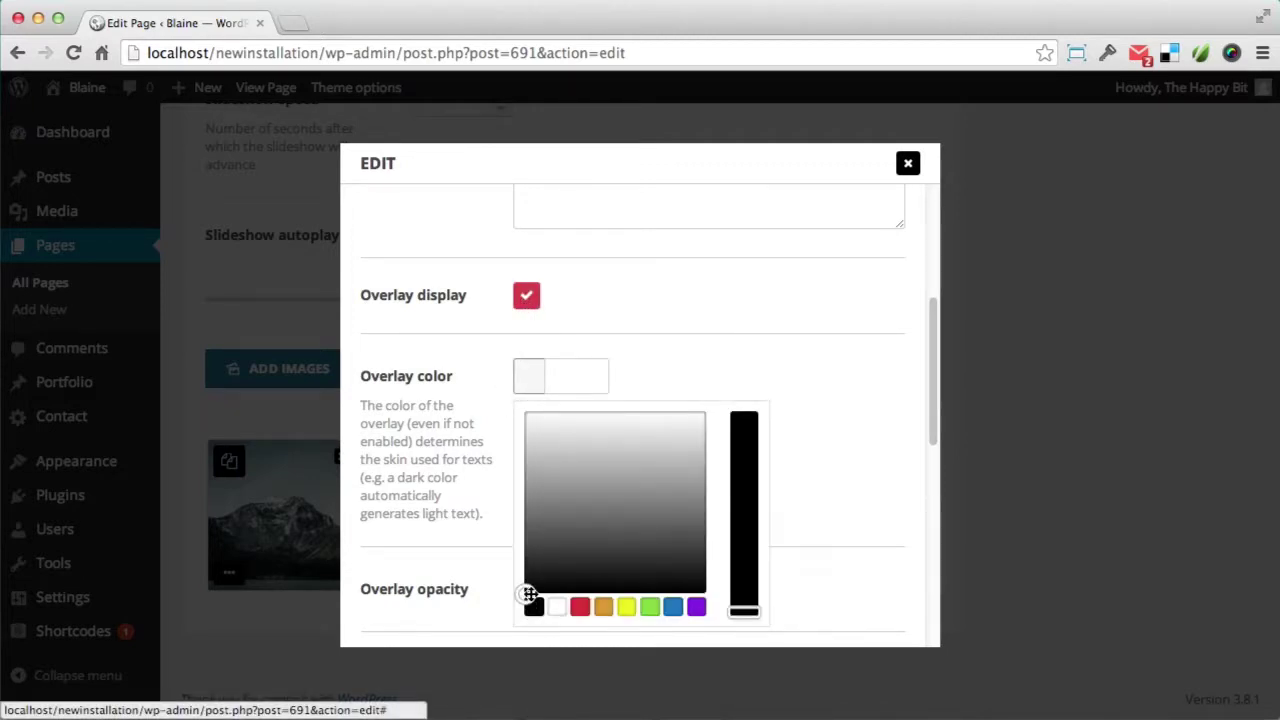
click(580, 375)
text(#111111)
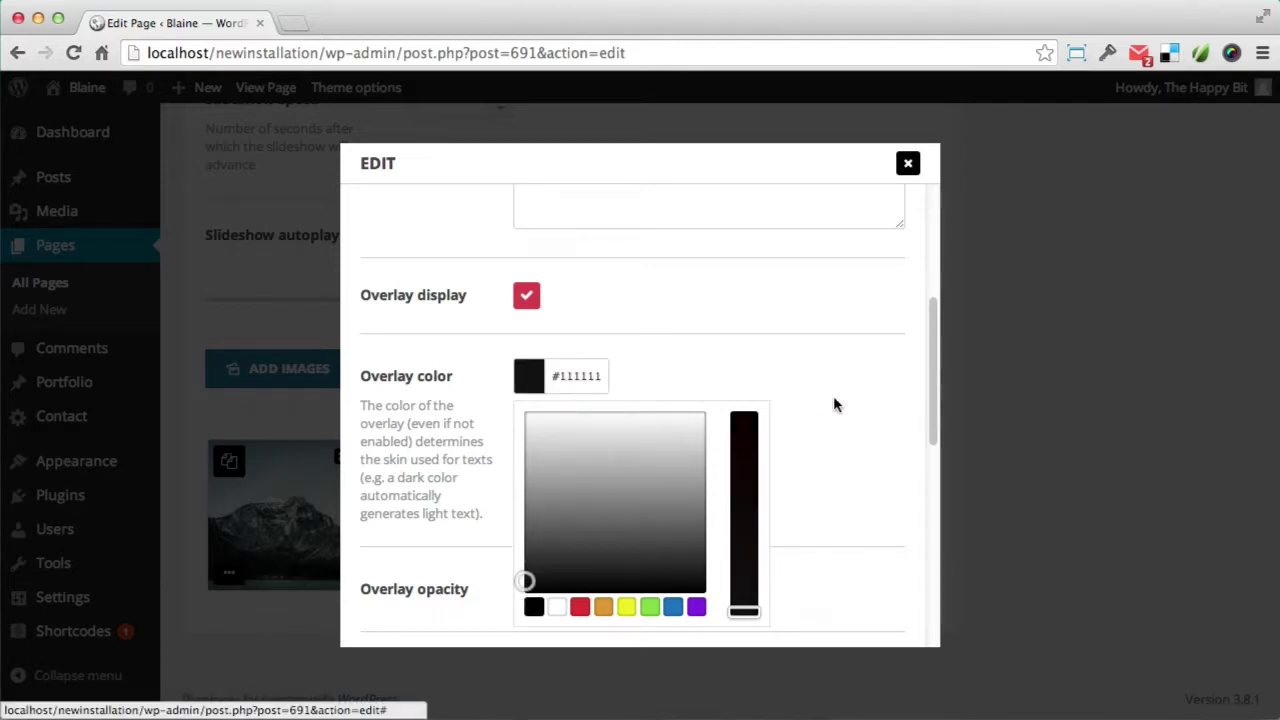
click(836, 404)
click(602, 583)
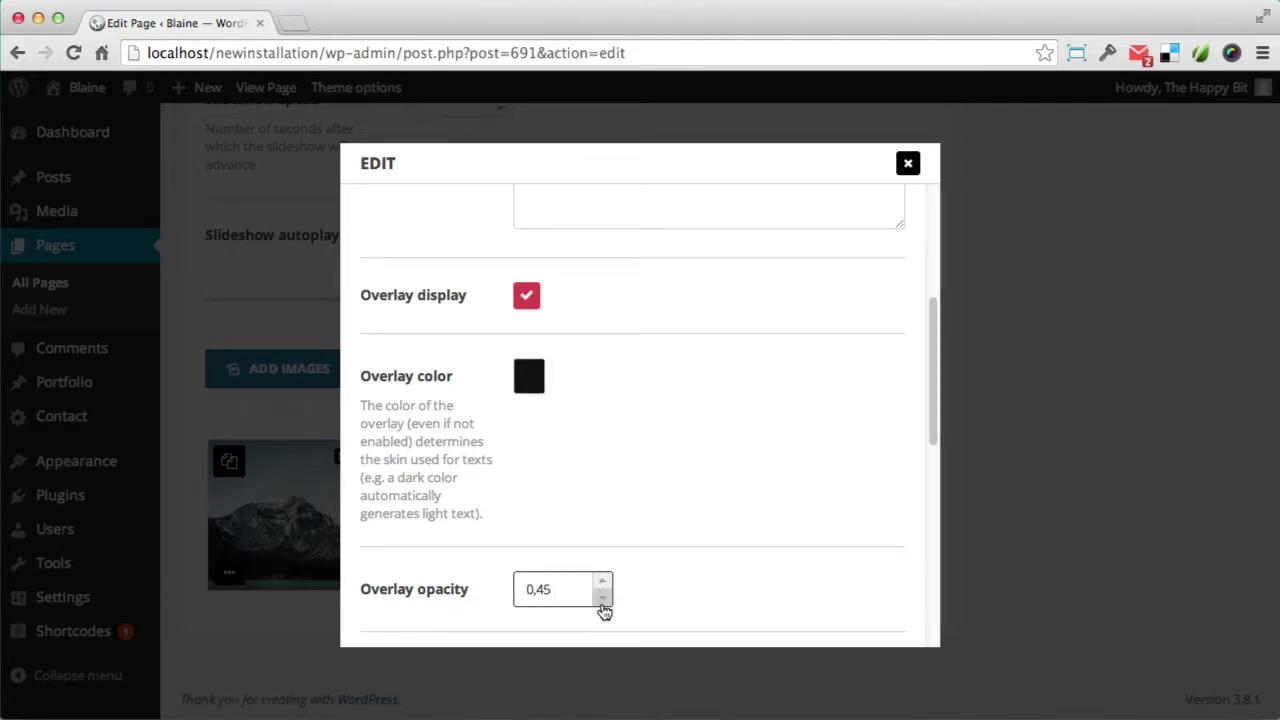
- Give the mountain slide the call to action label "READ MORE" with a Google web address as its URL, and confirm the slide's settings
scroll(729, 463, down, 10)
scroll(729, 463, up, 2)
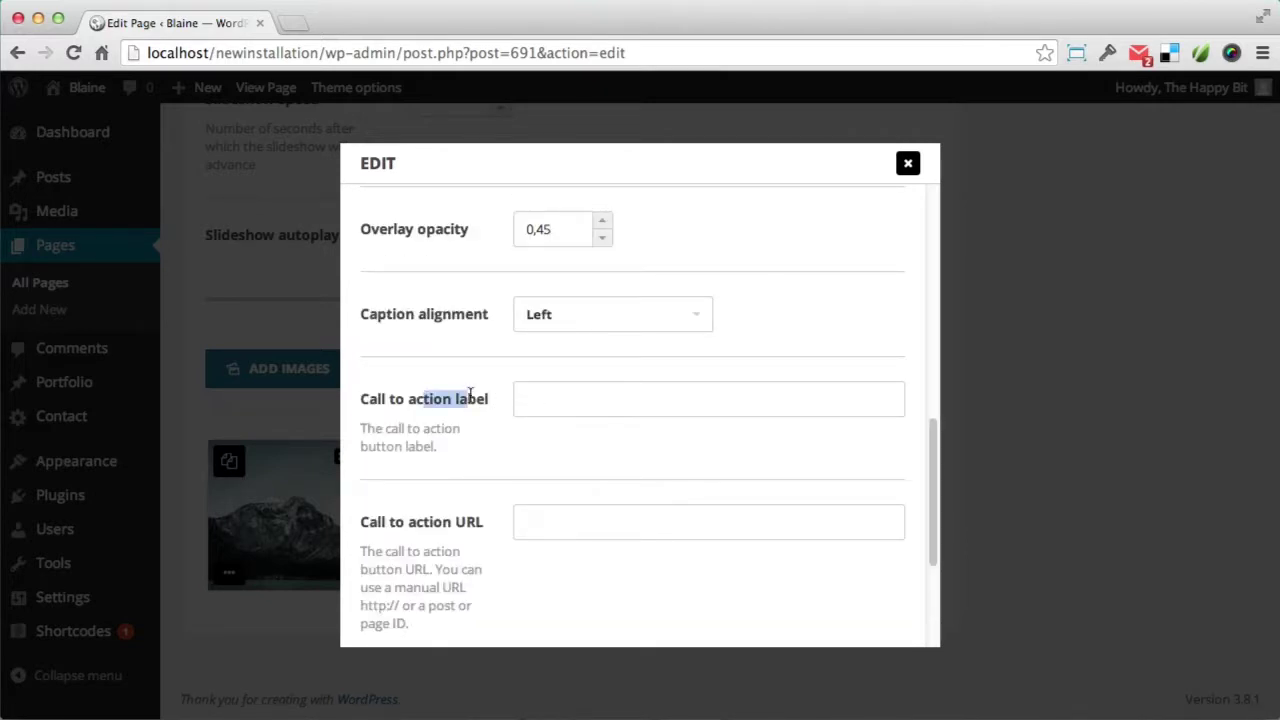
click(608, 400)
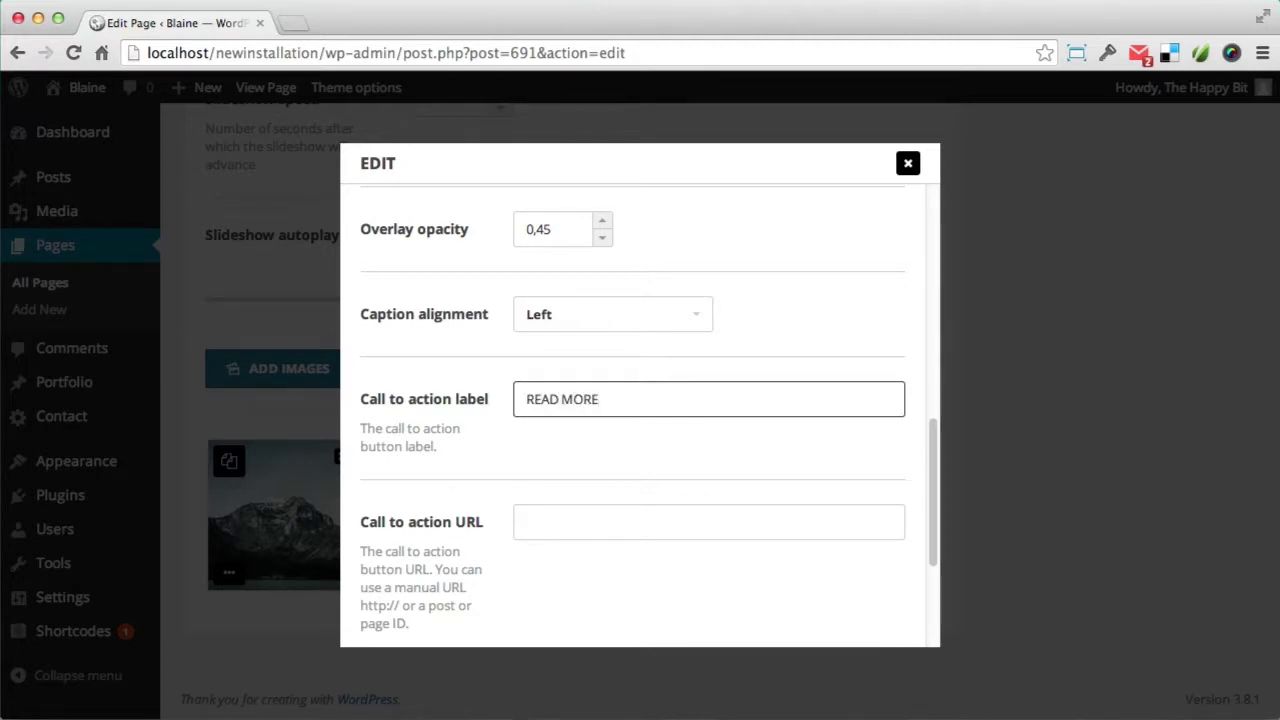
scroll(580, 408, down, 4)
click(538, 315)
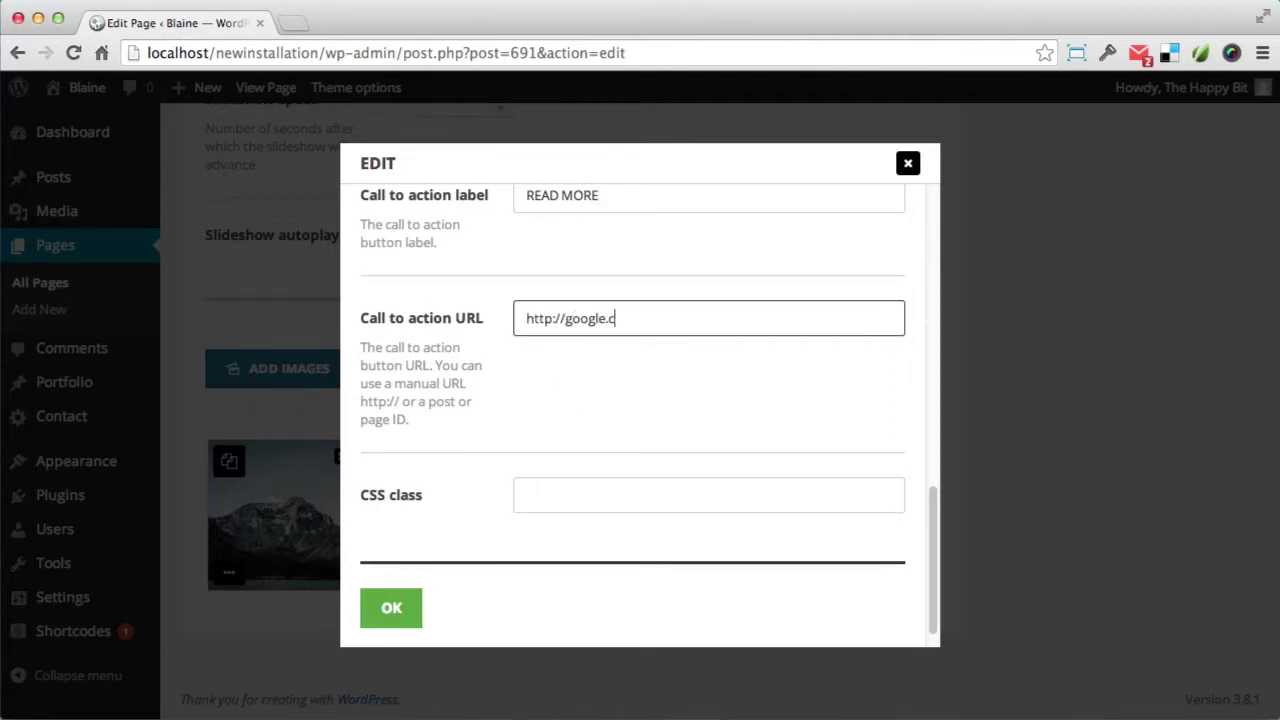
click(391, 607)
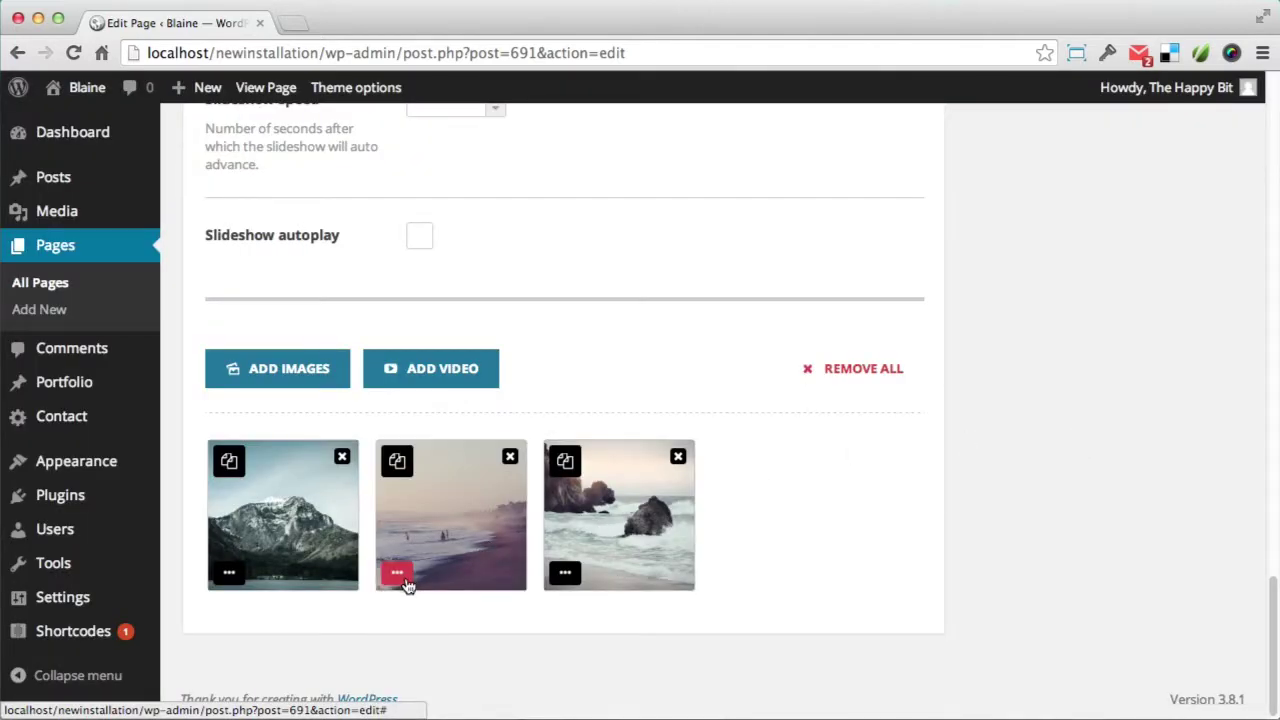
- Open the settings of the second slide, the beach image, and enable an orange overlay with opacity 0.2
click(397, 574)
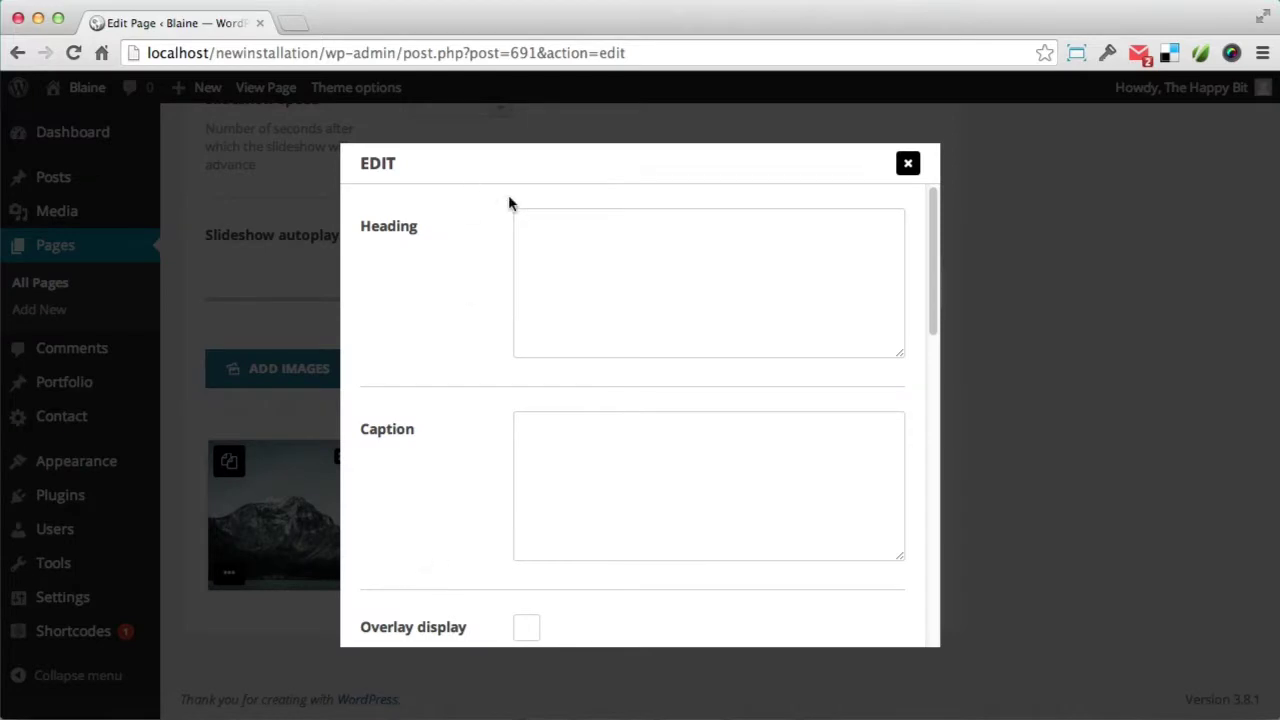
scroll(585, 245, down, 3)
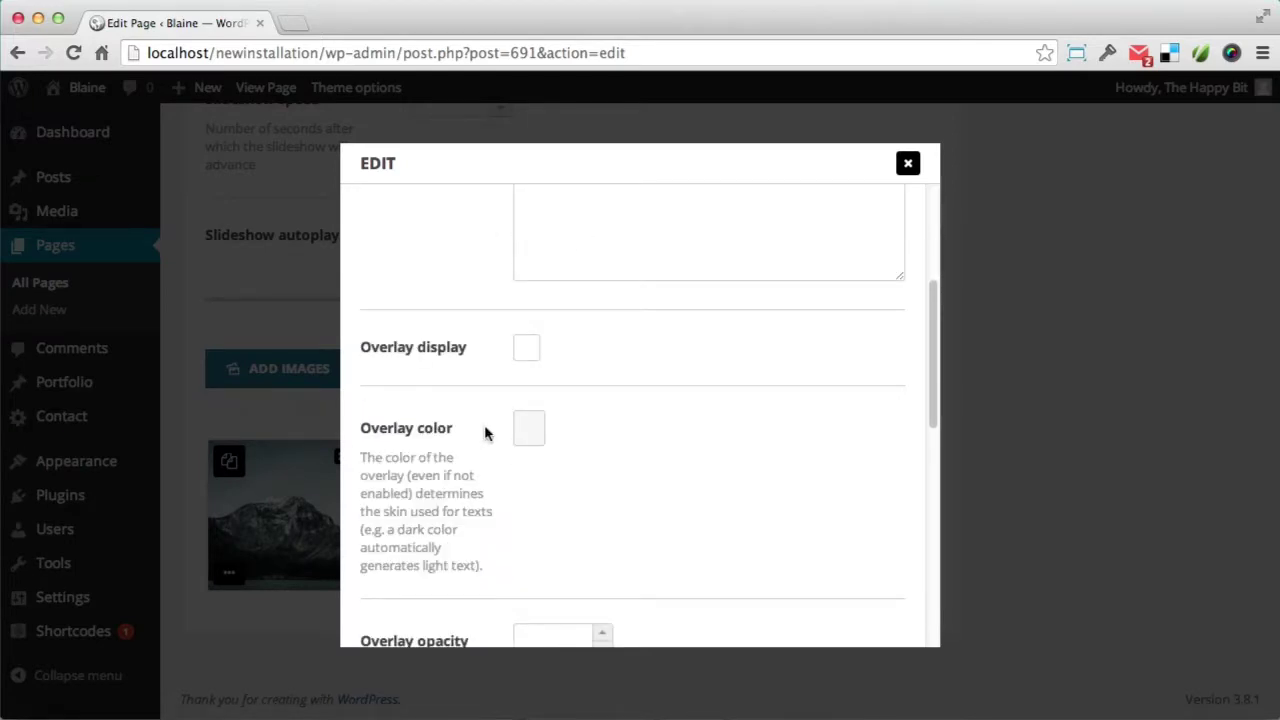
click(527, 350)
click(531, 438)
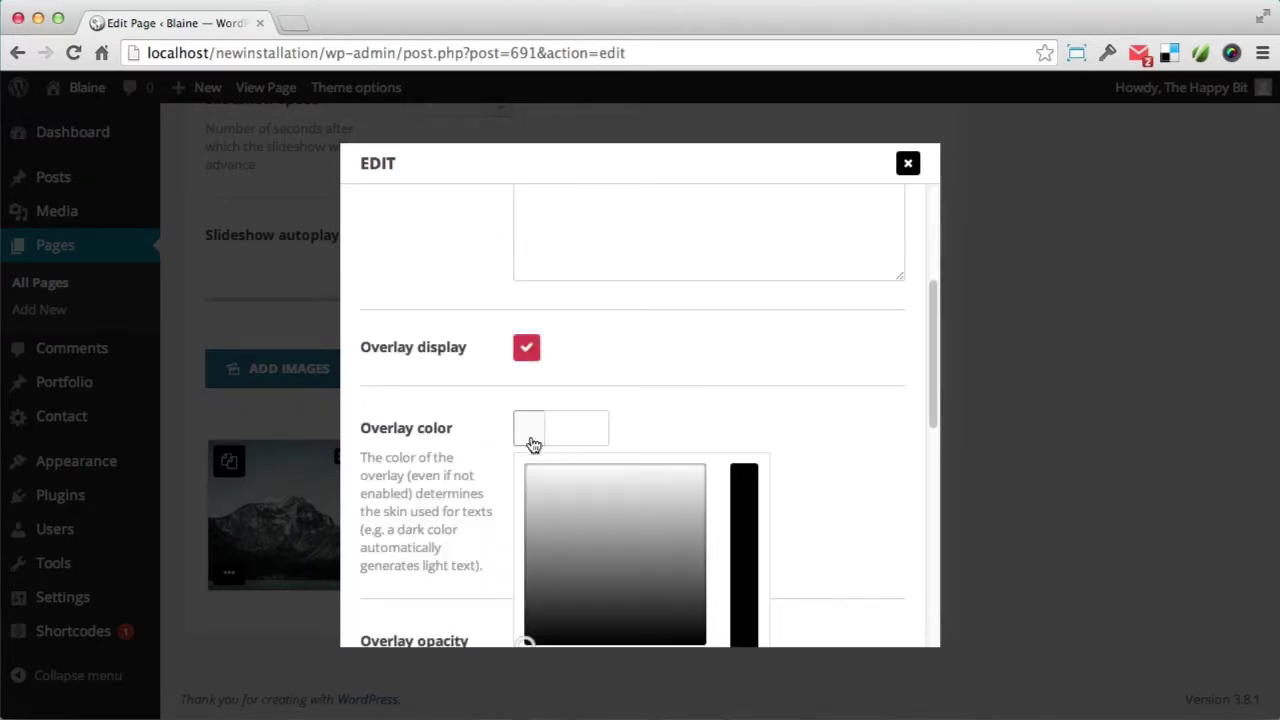
scroll(700, 500, down, 2)
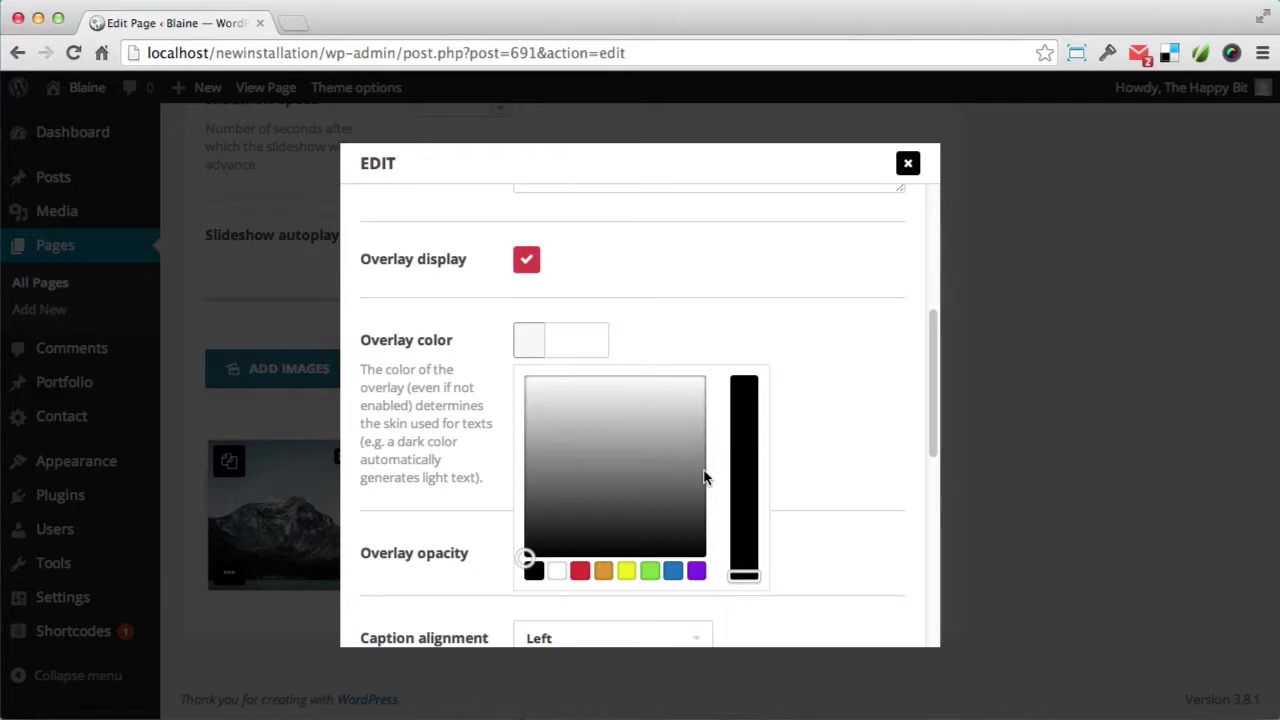
click(559, 578)
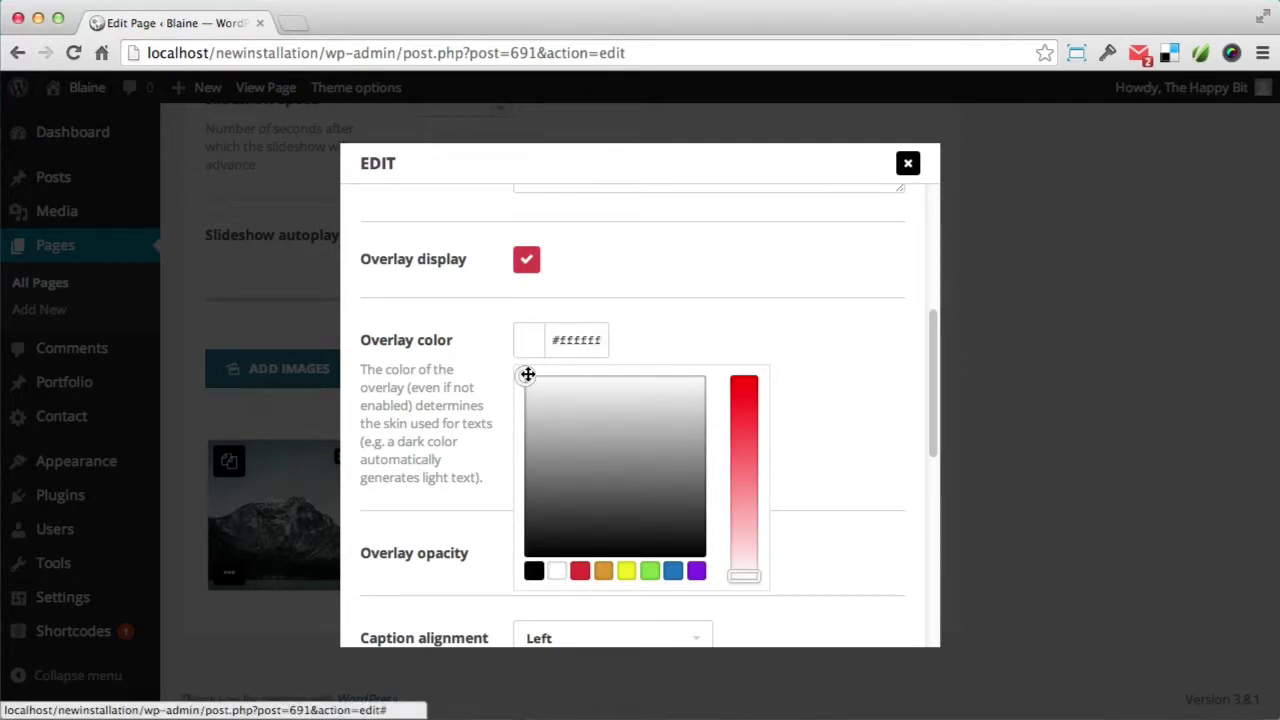
click(604, 572)
click(585, 352)
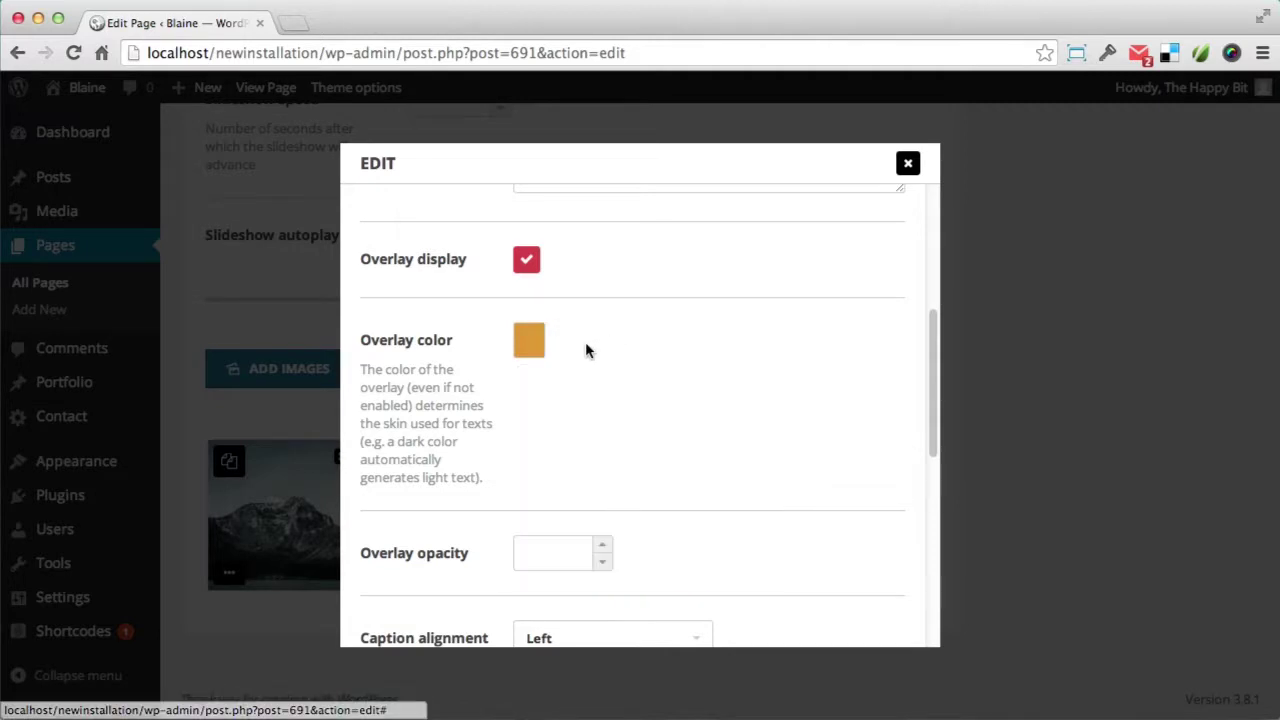
click(604, 550)
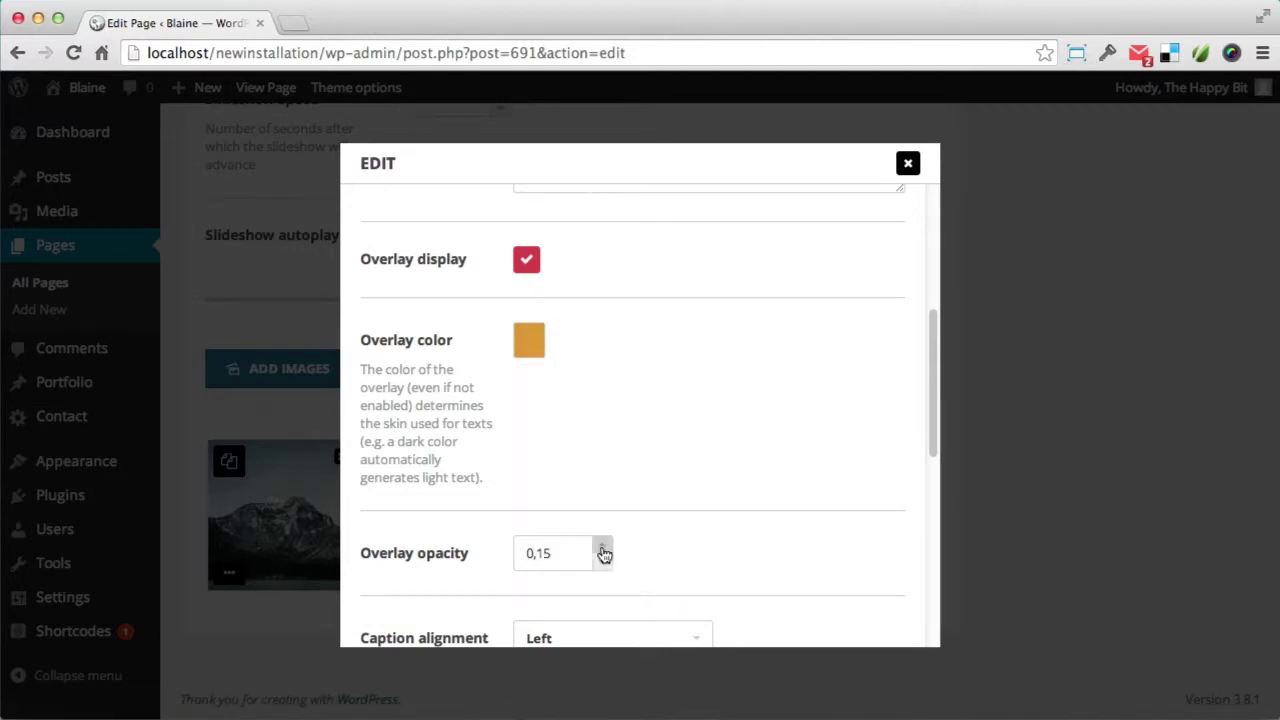
- Enter the caption "Donec ullamcorper nulla non metus auctor fringilla." for the beach slide
scroll(690, 485, down, 5)
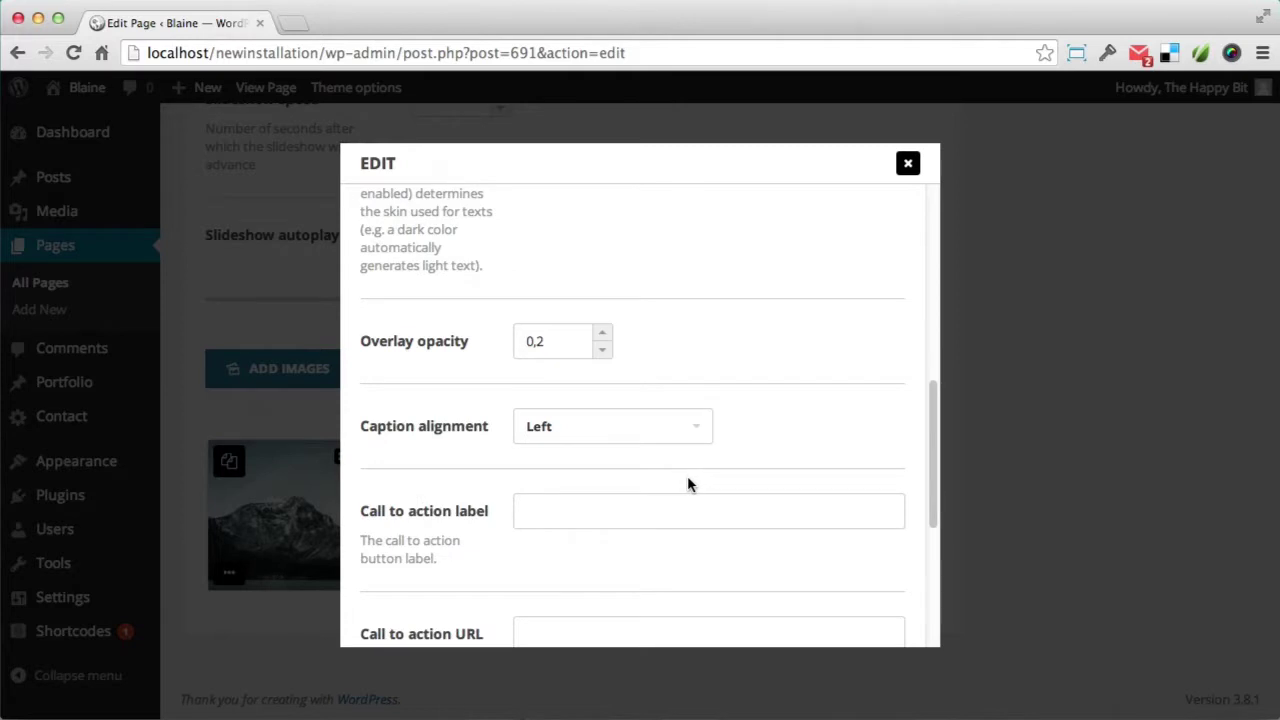
scroll(673, 499, up, 10)
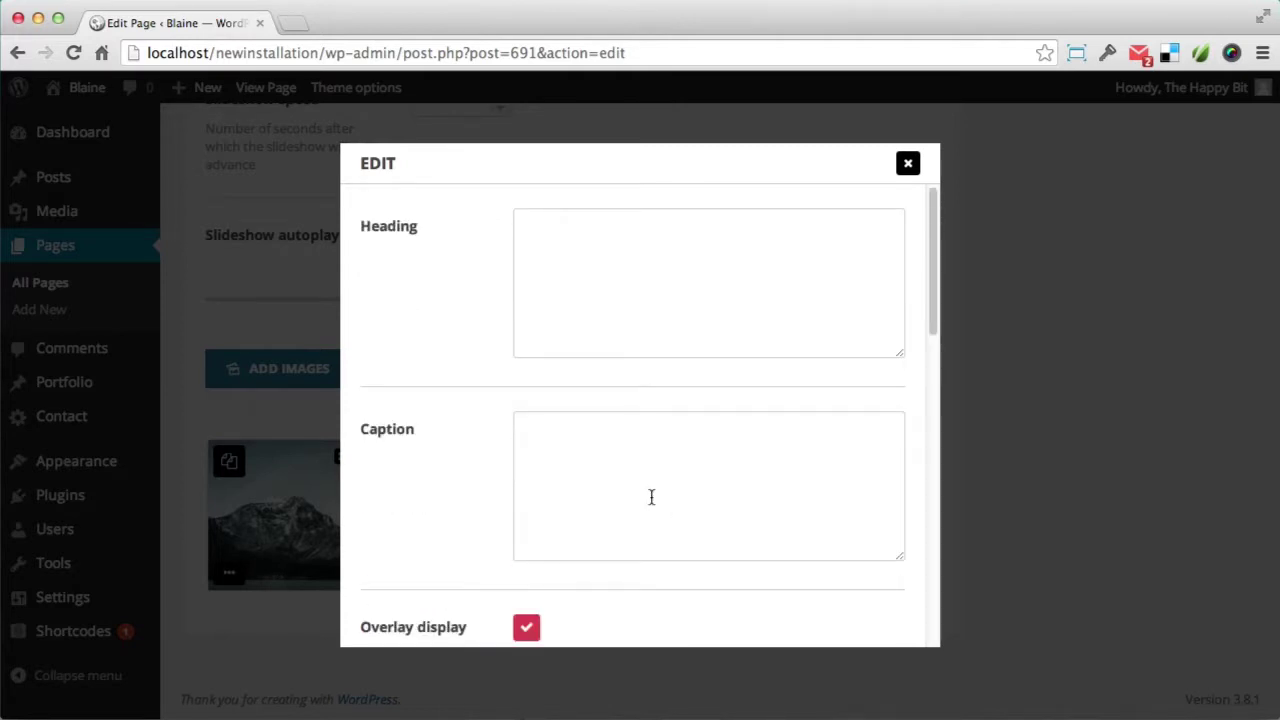
click(651, 497)
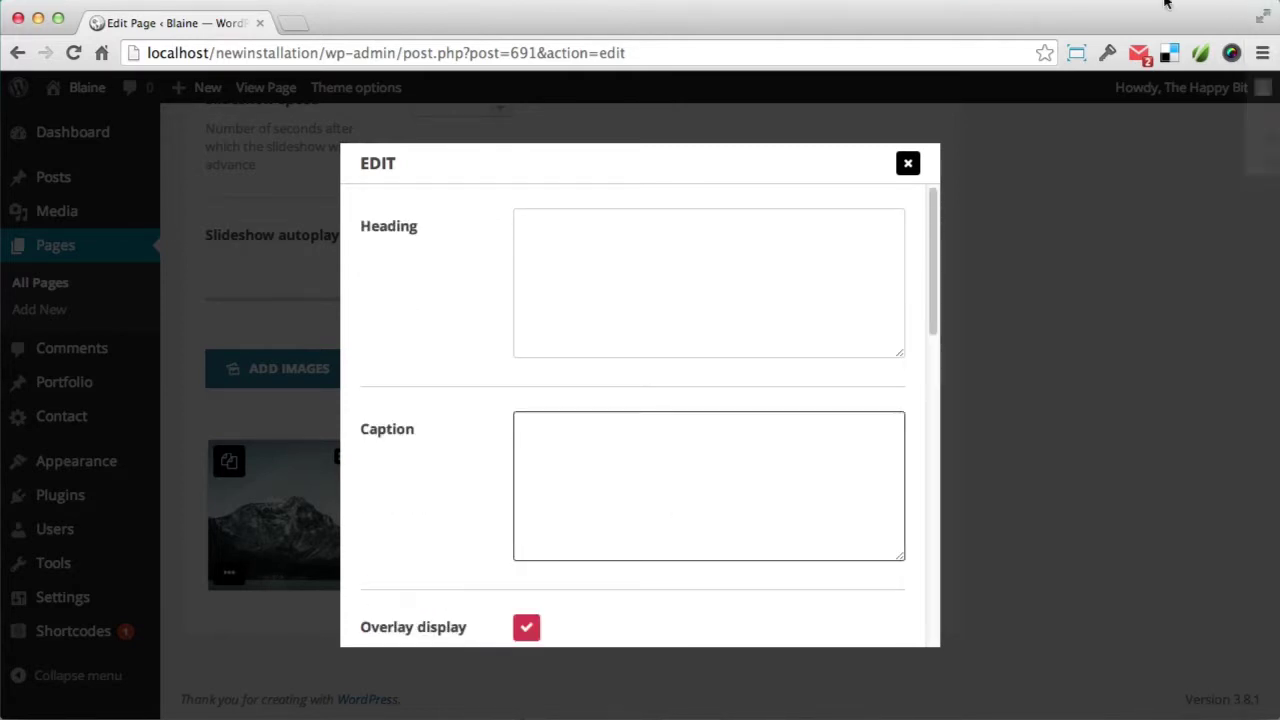
text(Donec ullamcorper nulla non metus auctor fringilla.)
- Set the beach slide's caption alignment to Center and its call to action label to "View"
scroll(436, 353, down, 1)
scroll(436, 360, down, 10)
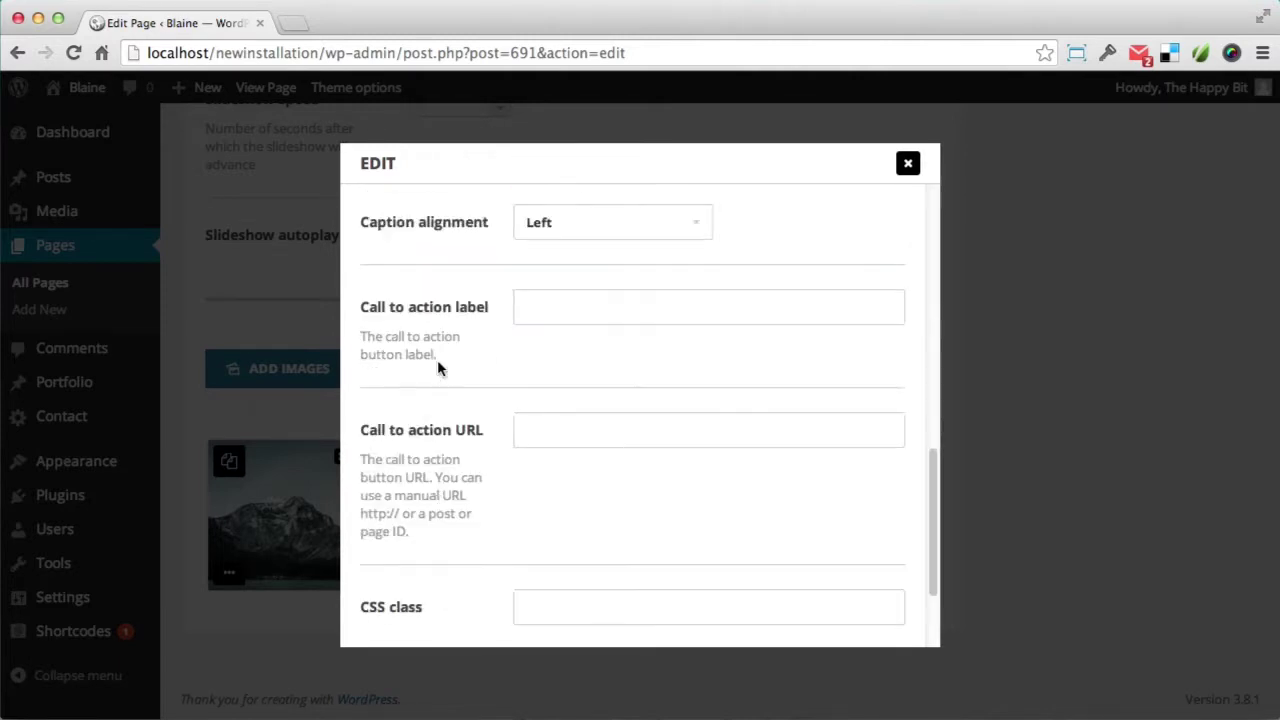
scroll(437, 360, up, 2)
click(565, 362)
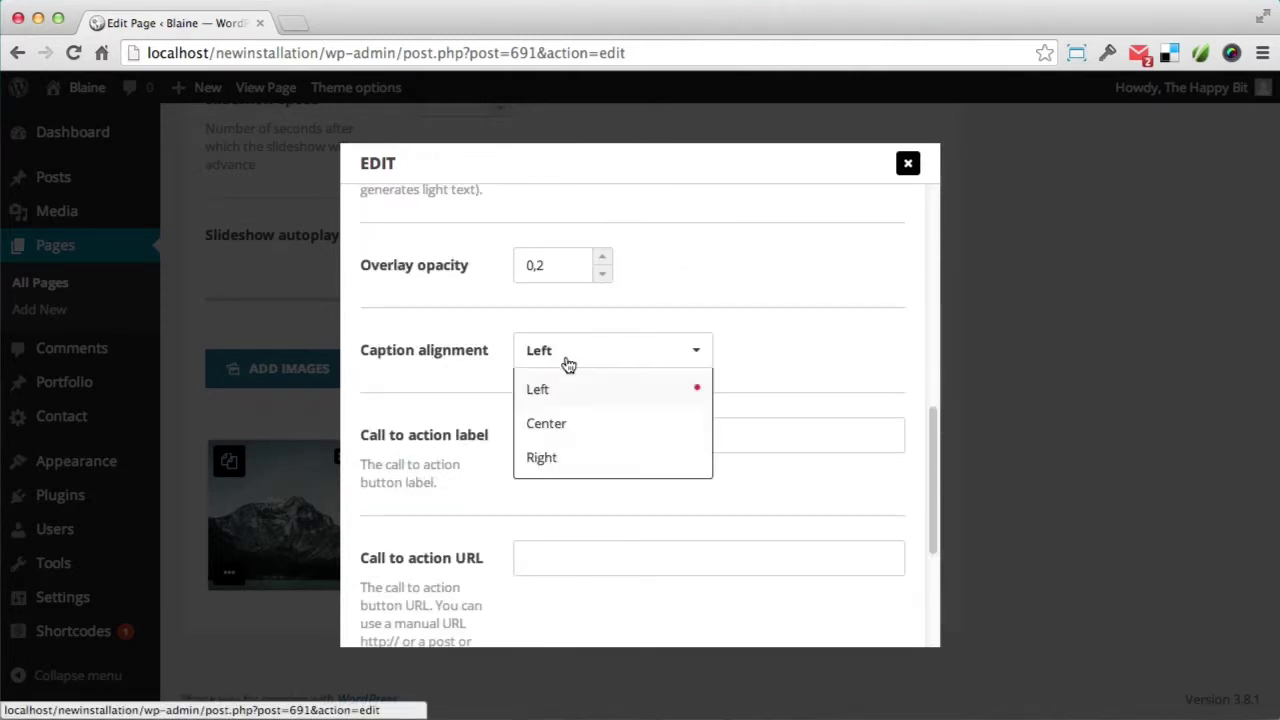
click(563, 430)
click(521, 449)
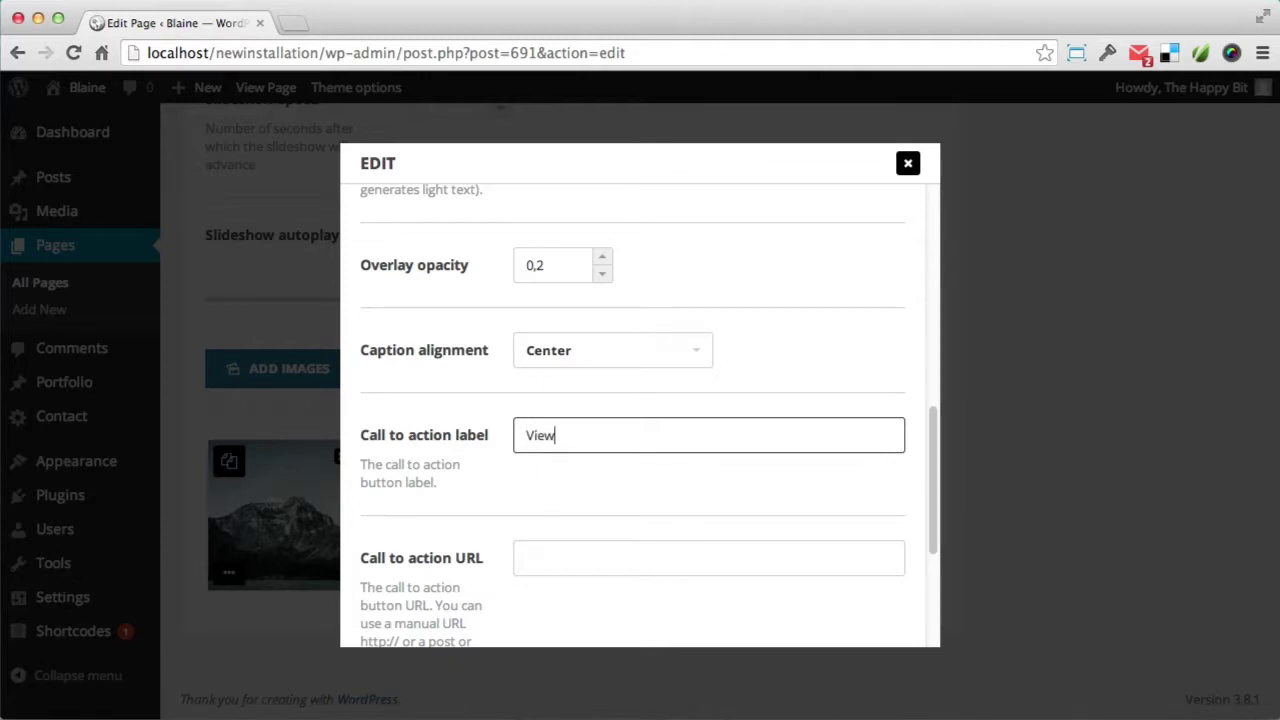
- Use the page ID 2 as the beach slide's call to action URL and confirm the slide's settings
click(689, 563)
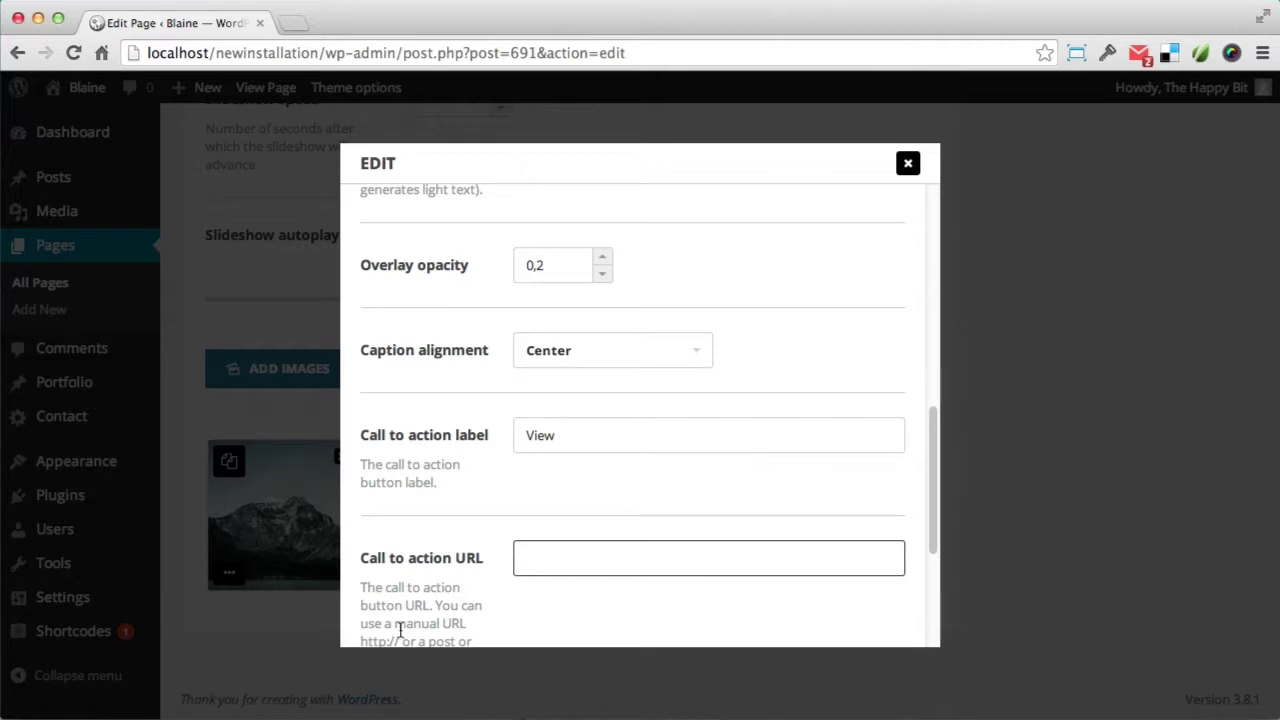
scroll(400, 628, down, 2)
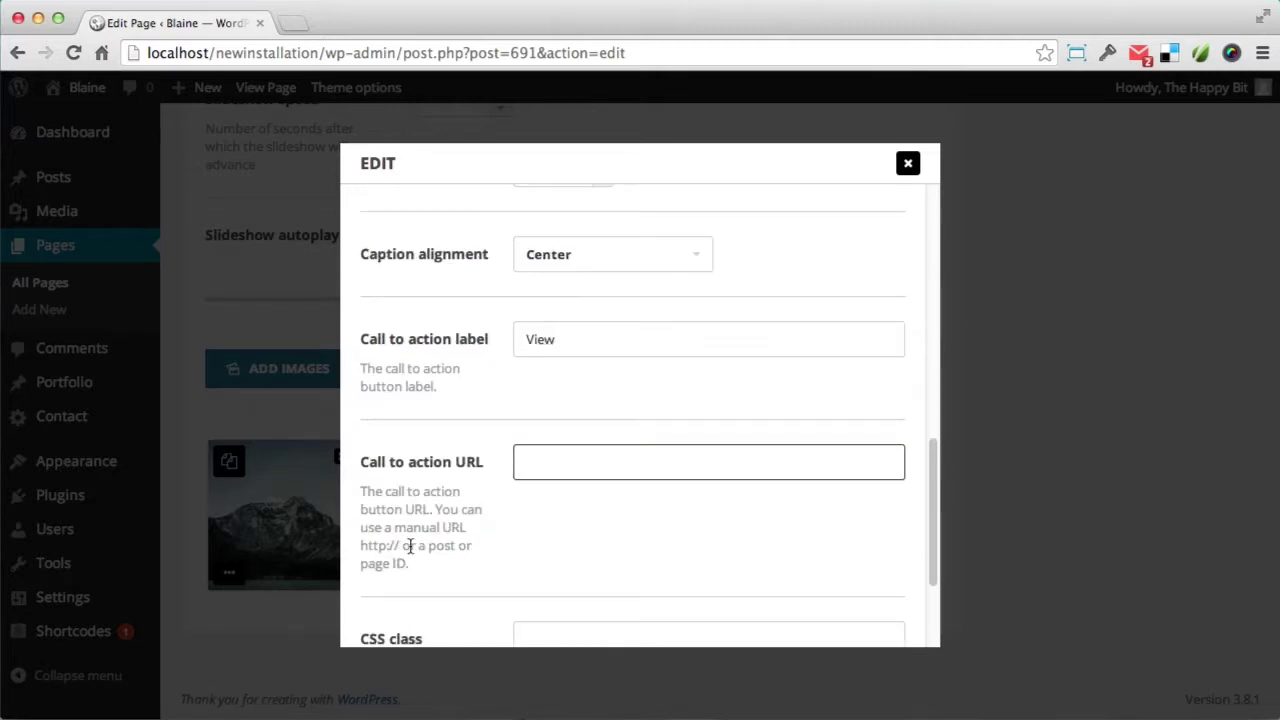
drag(459, 546, 546, 572)
click(546, 572)
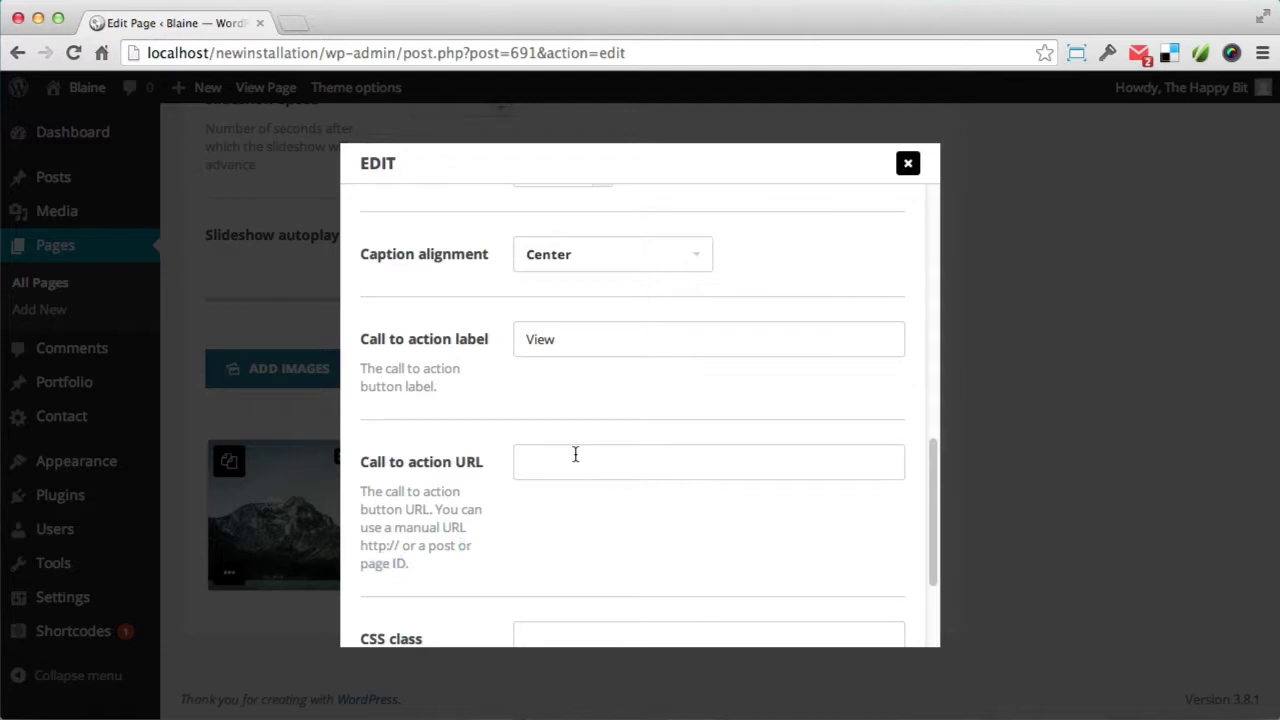
click(576, 455)
scroll(589, 456, down, 1)
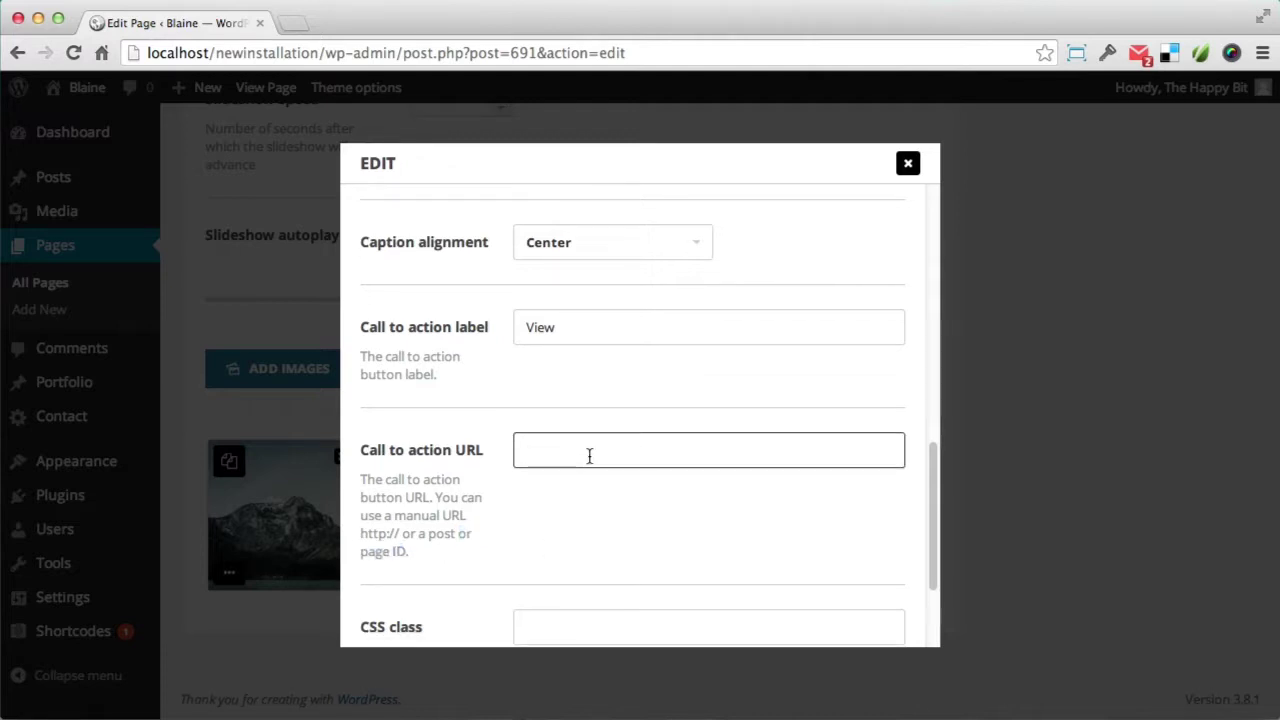
text(2)
scroll(588, 456, down, 5)
click(386, 582)
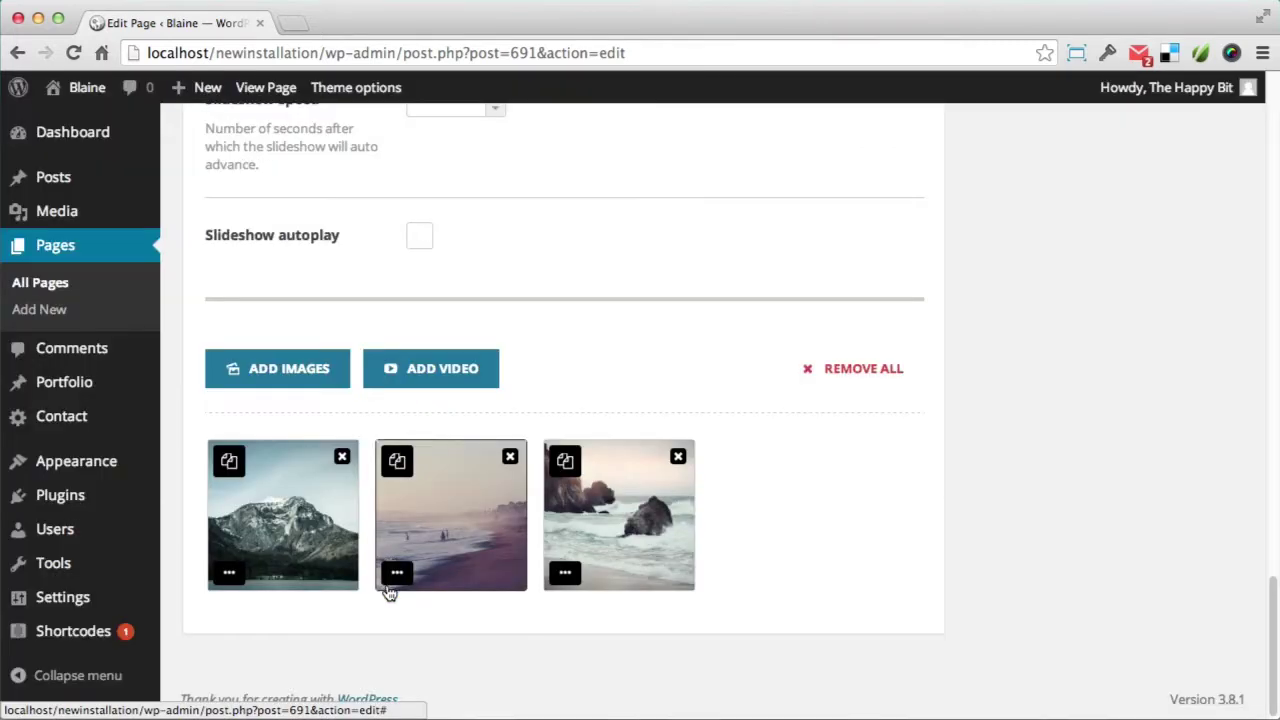
- Open the list of all pages in a new browser tab and look up the ID of "Home page"
scroll(857, 456, up, 3)
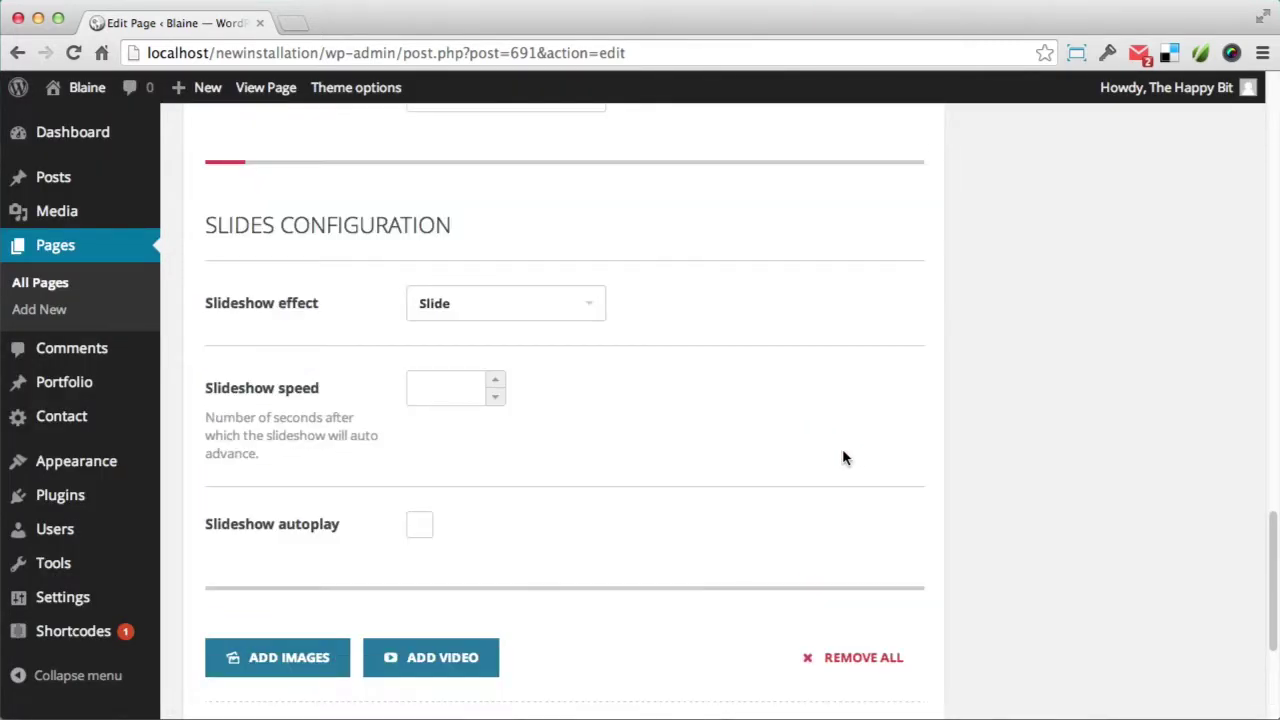
super+click(66, 285)
click(312, 27)
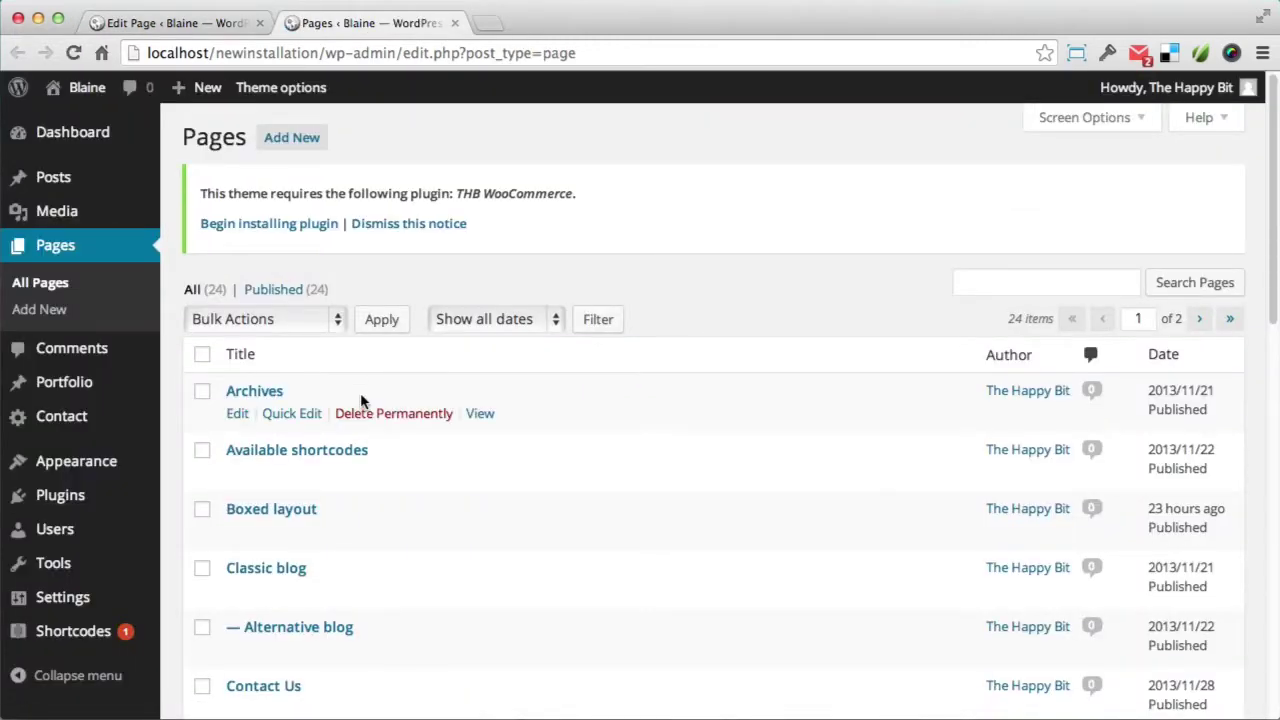
scroll(362, 400, down, 6)
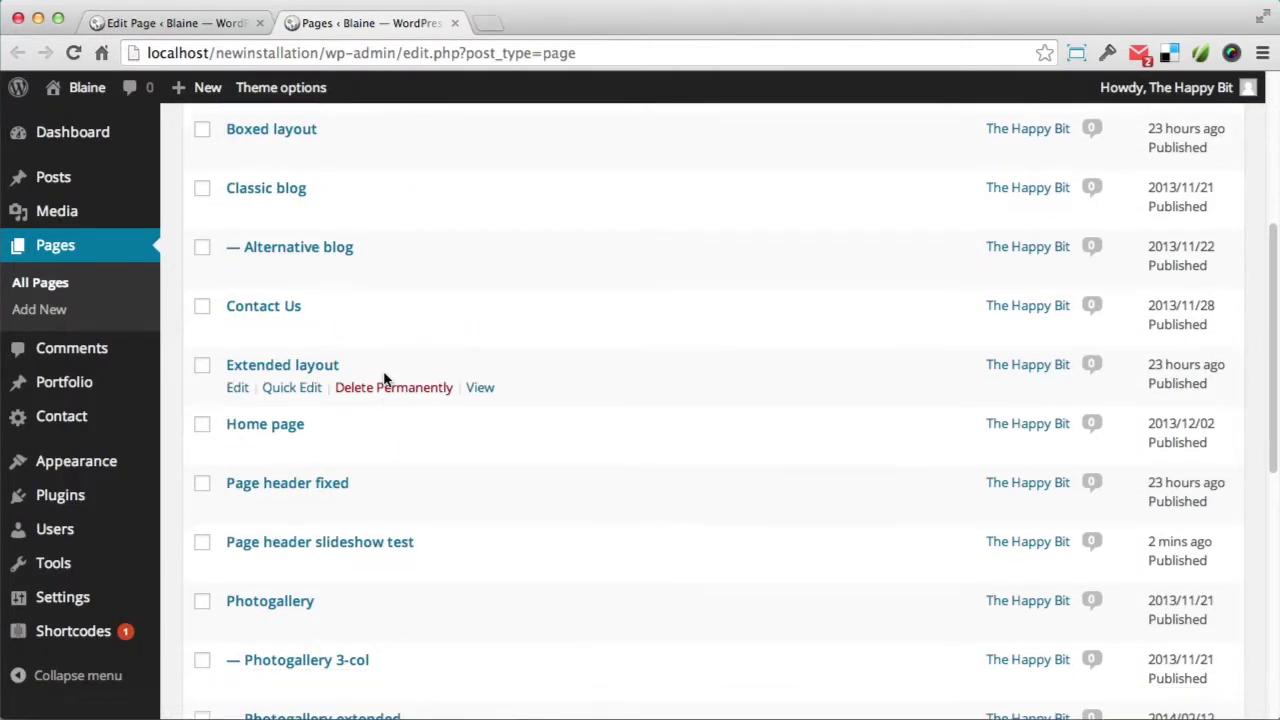
scroll(668, 425, down, 1)
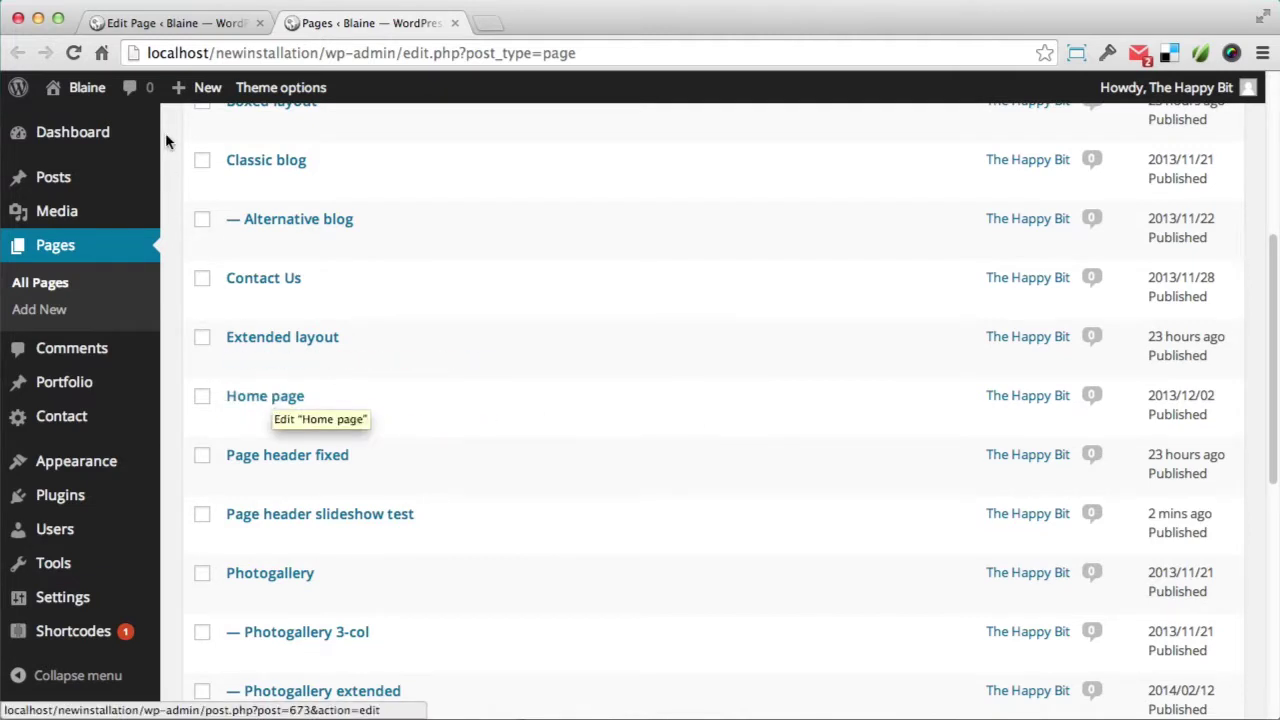
- Return to the slideshow page's editor, replace the beach slide's call to action URL with the Home page's ID, and confirm
click(160, 24)
scroll(314, 634, down, 5)
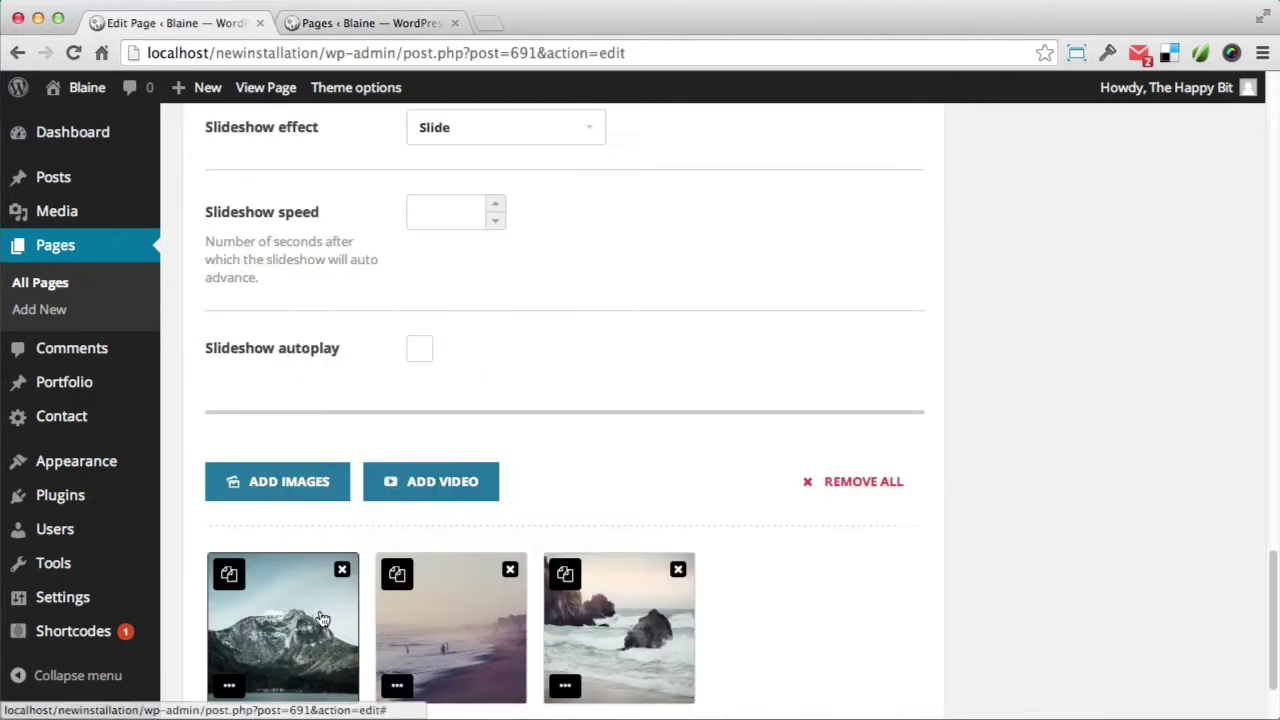
click(391, 572)
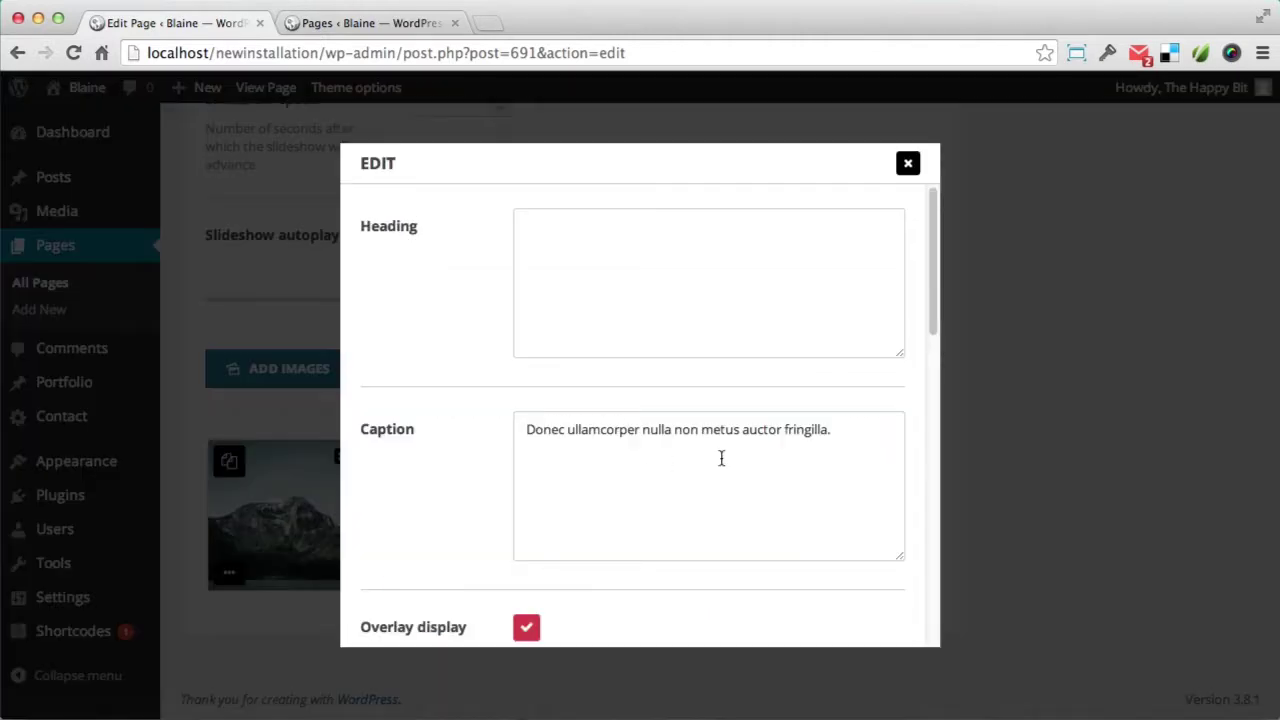
scroll(721, 458, down, 10)
double_click(531, 304)
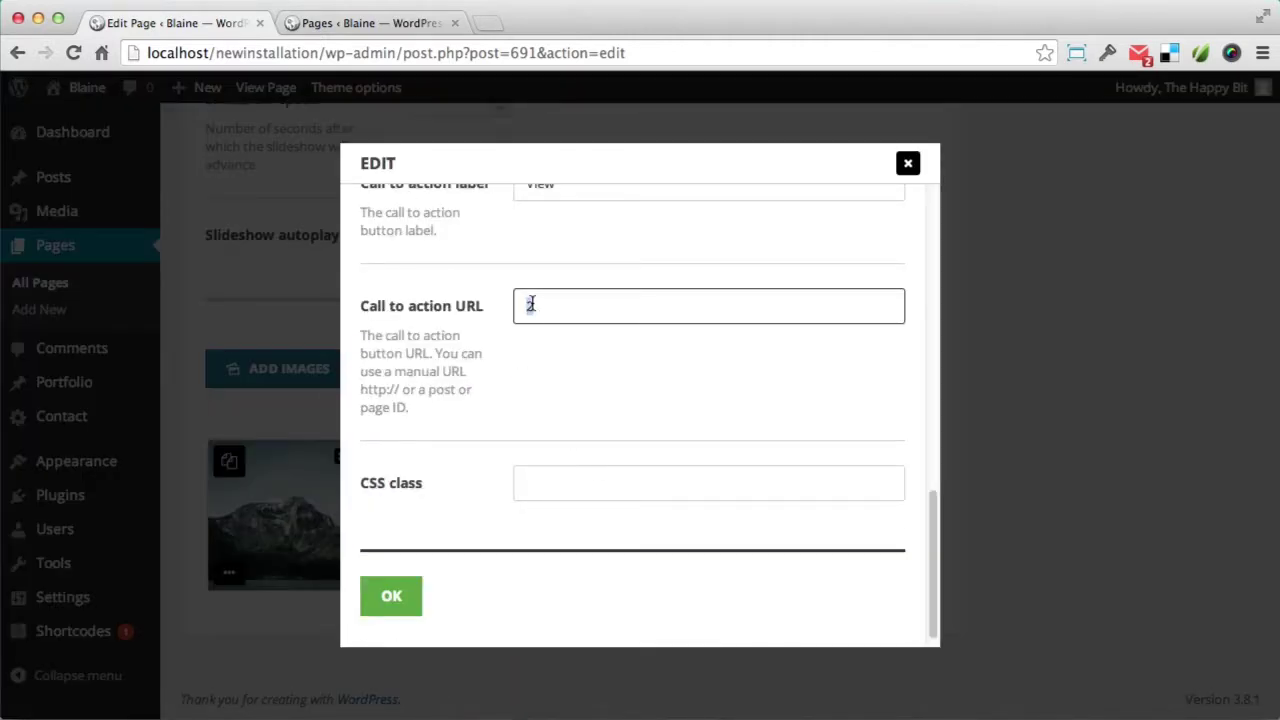
click(393, 606)
scroll(791, 558, up, 15)
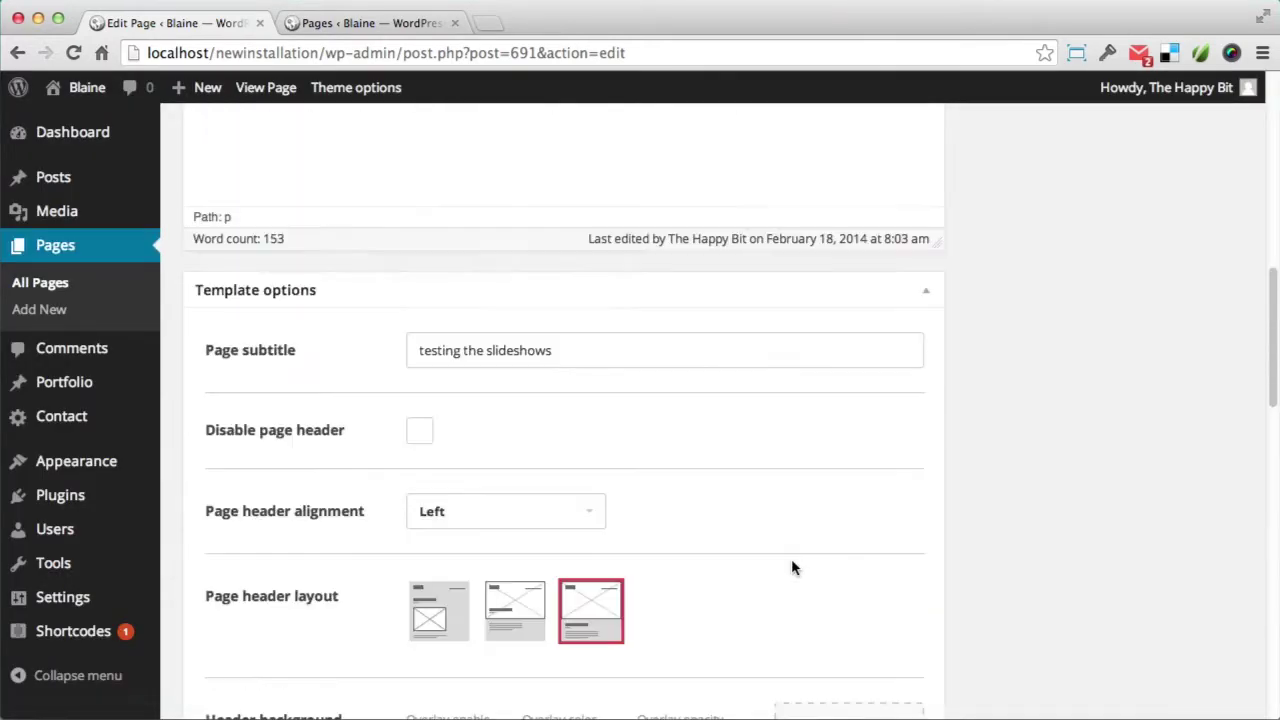
- Update the slideshow page, open it on the site, and close the browser tab with the list of pages
click(1199, 205)
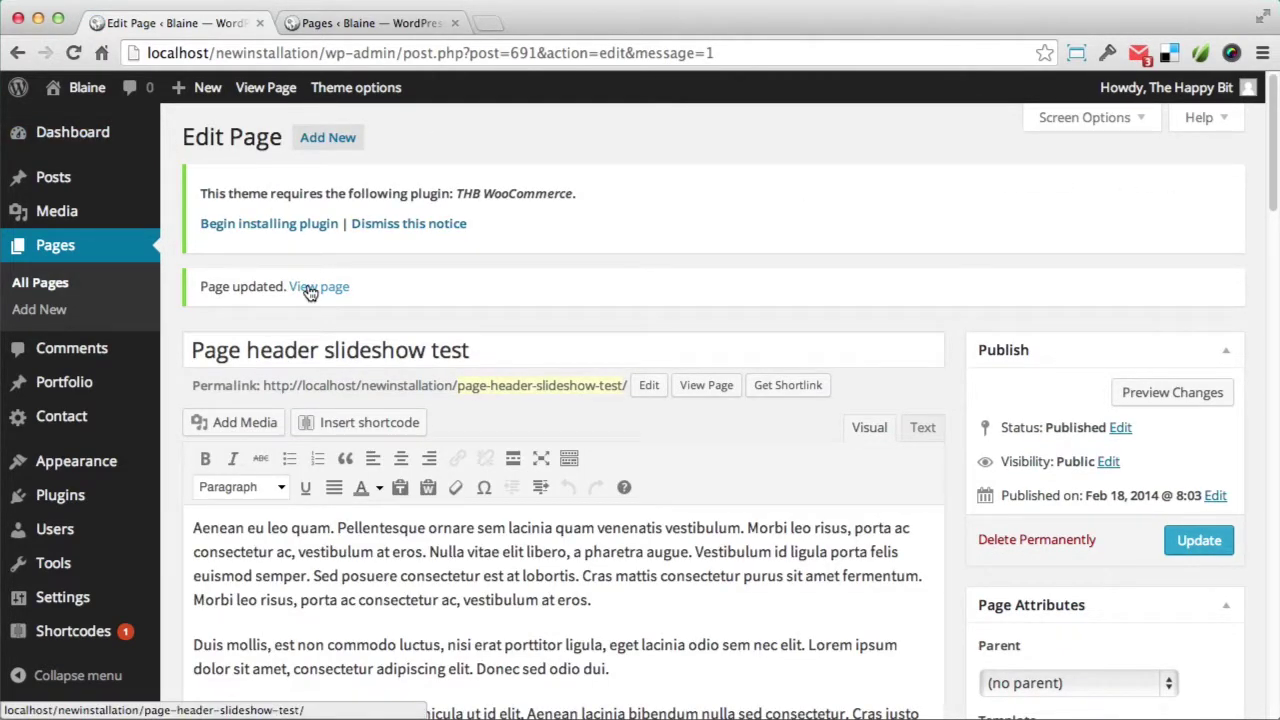
click(312, 288)
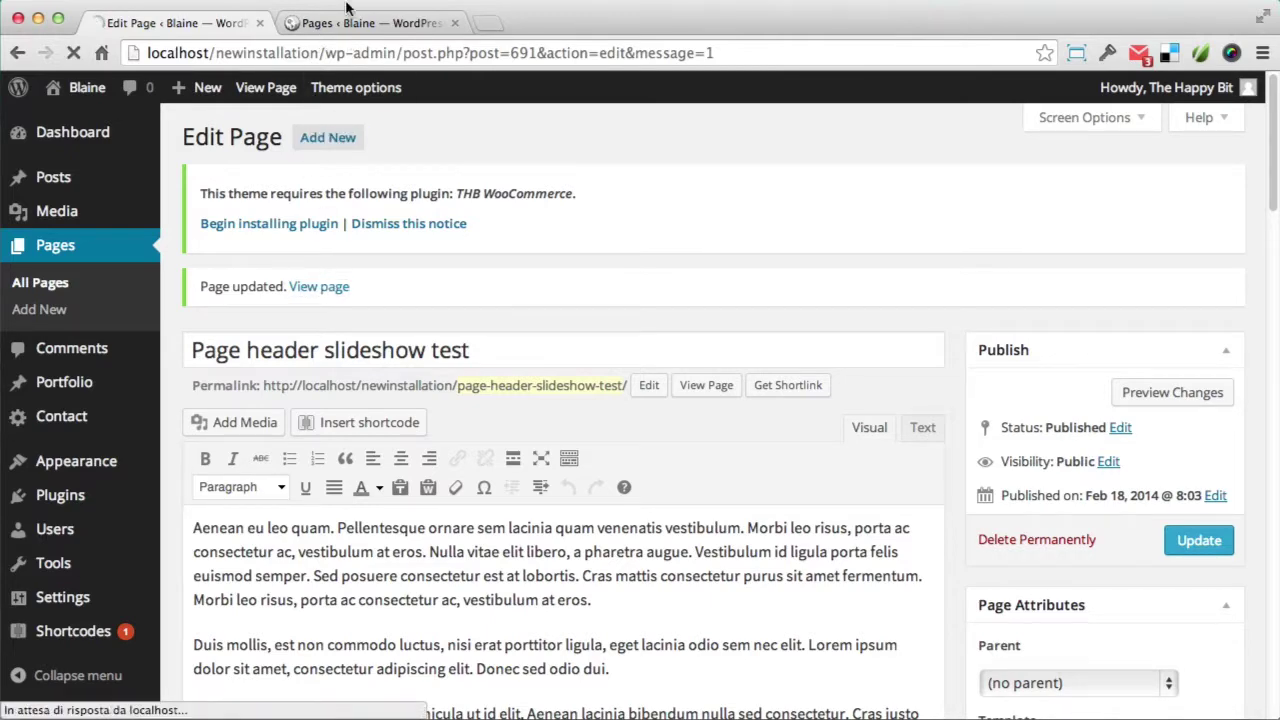
middle_click(358, 24)
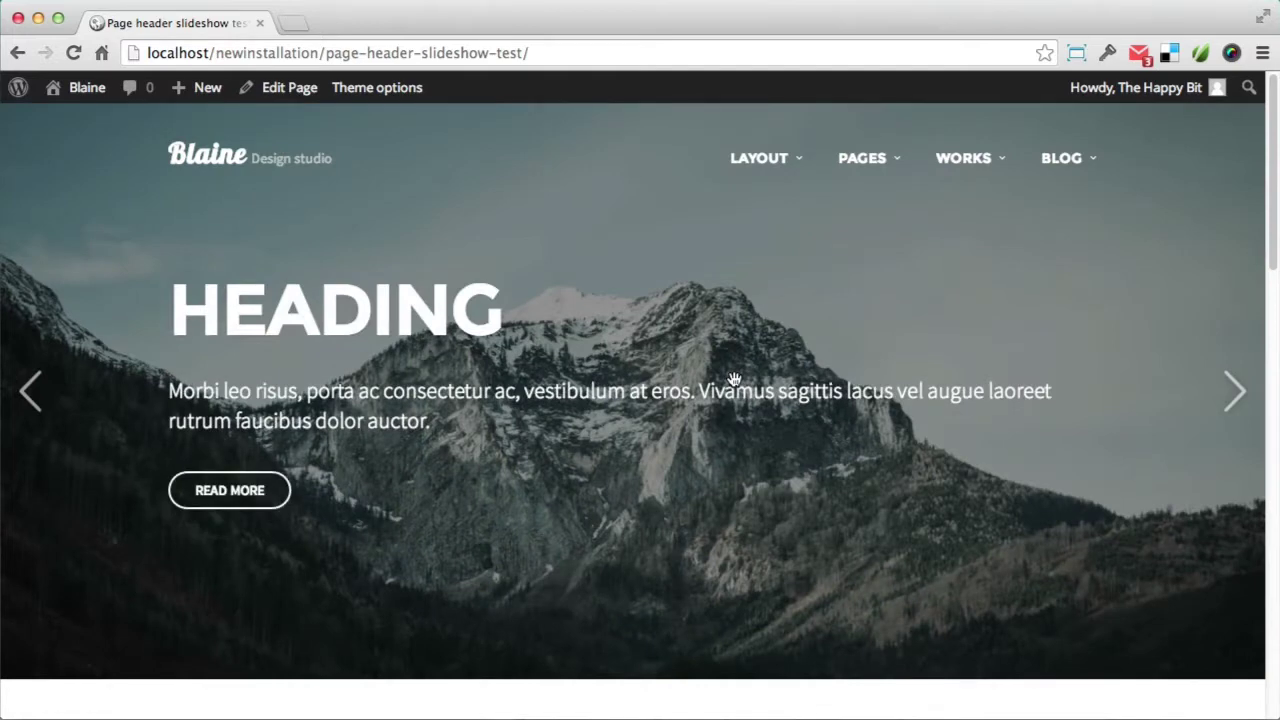
- Browse forward and back through the header slides on the live page to check their captions, overlays and call to action buttons
click(1237, 400)
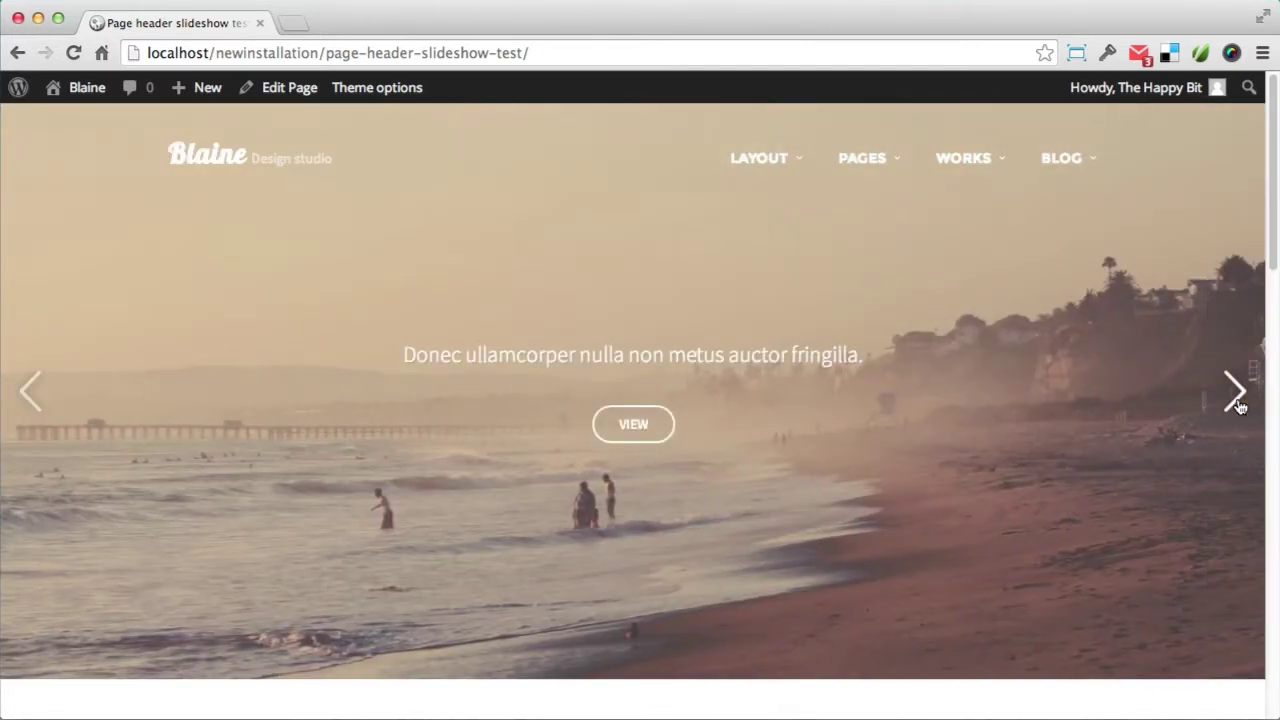
click(1237, 402)
click(1237, 400)
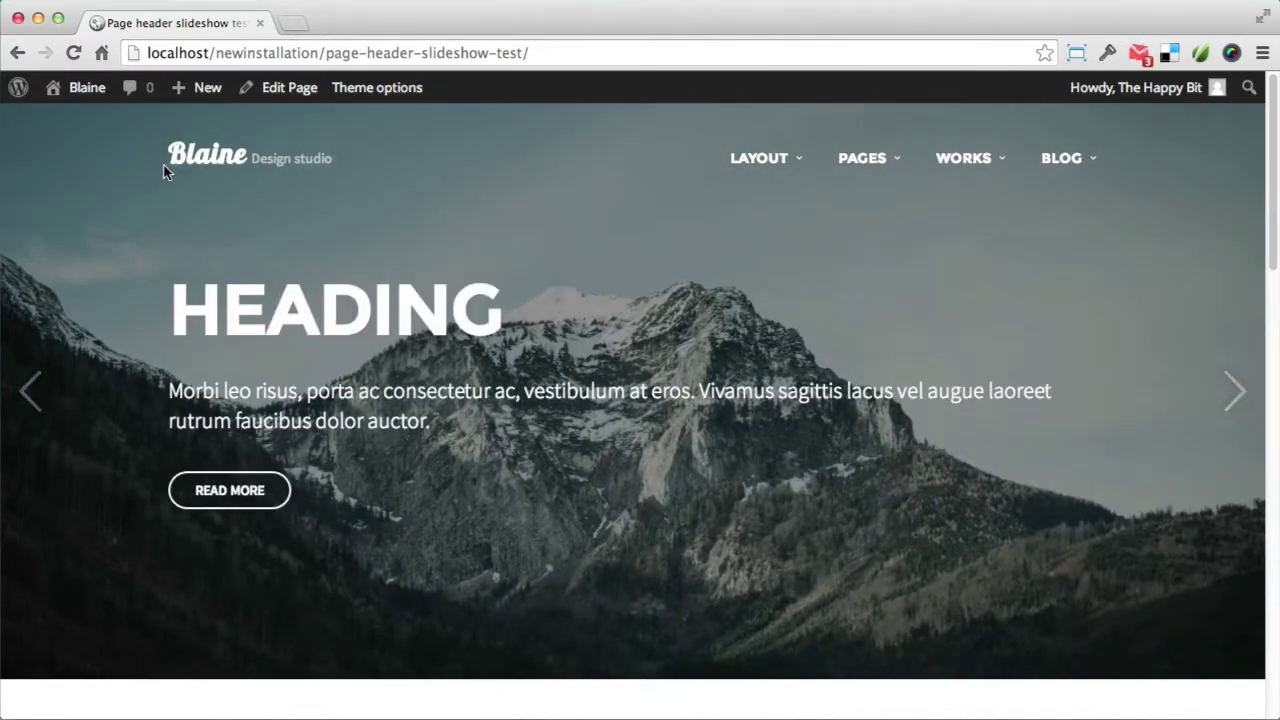
click(1222, 398)
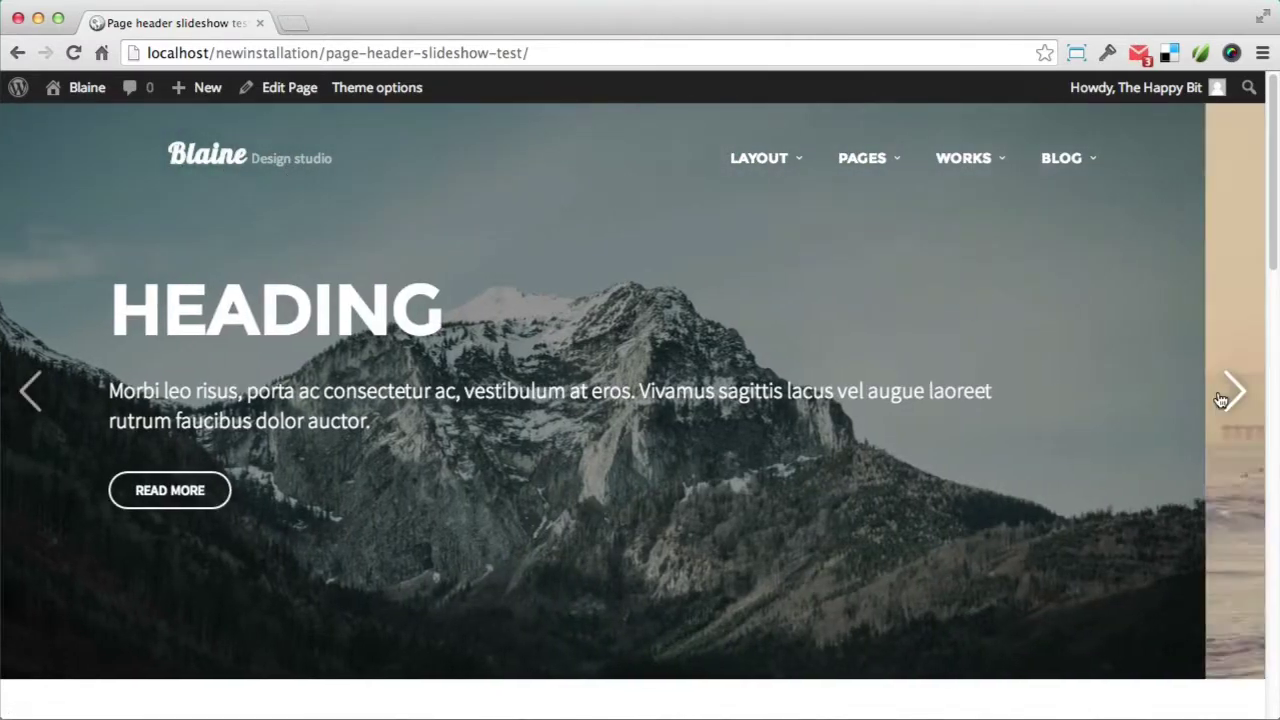
click(1220, 400)
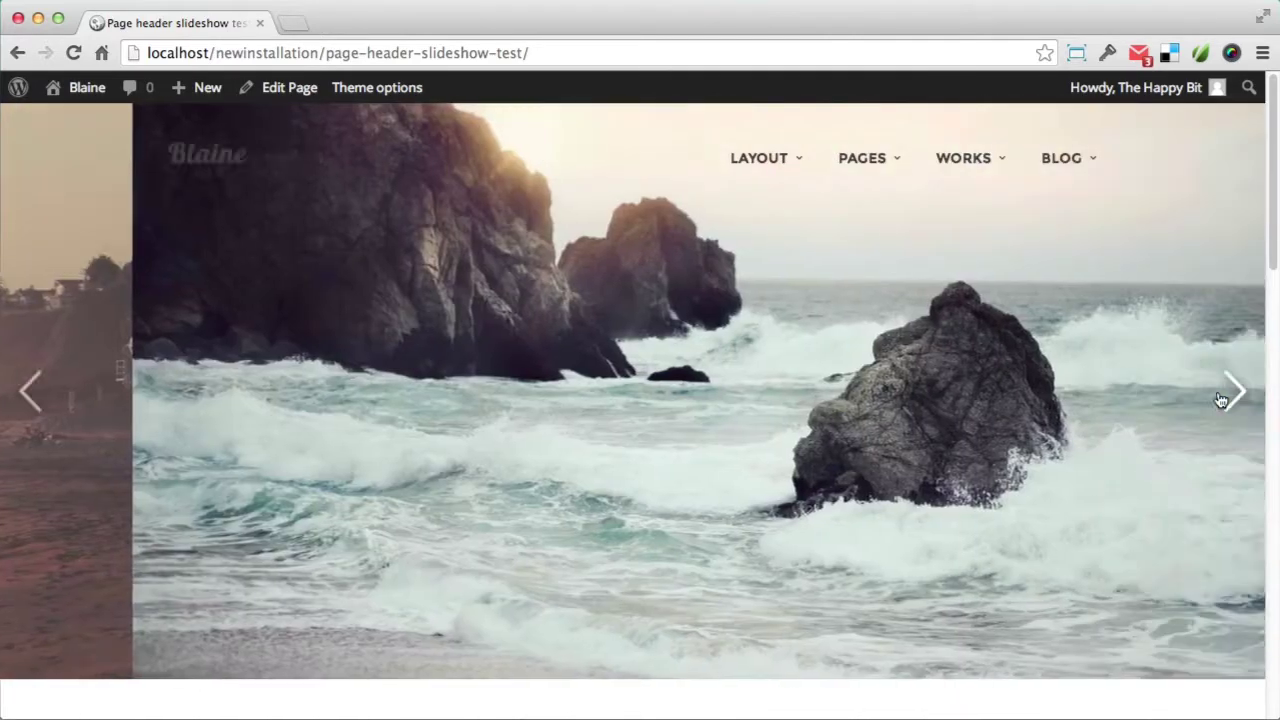
click(28, 398)
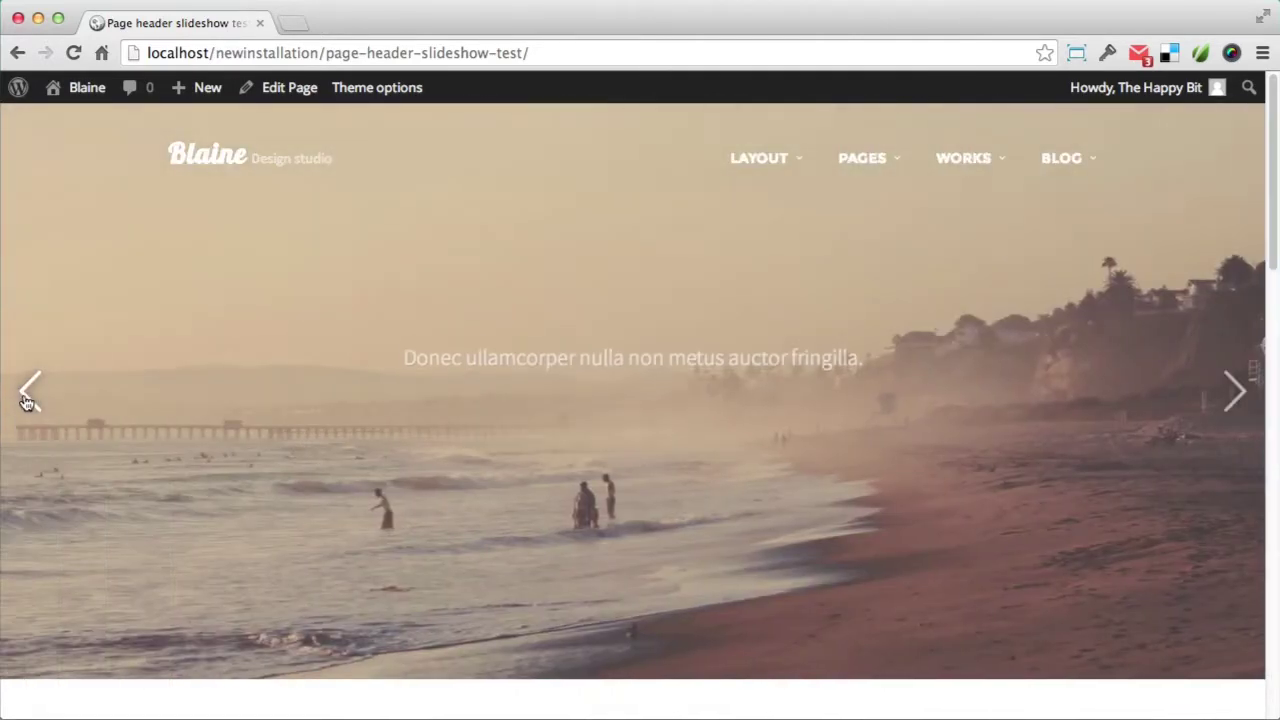
click(28, 397)
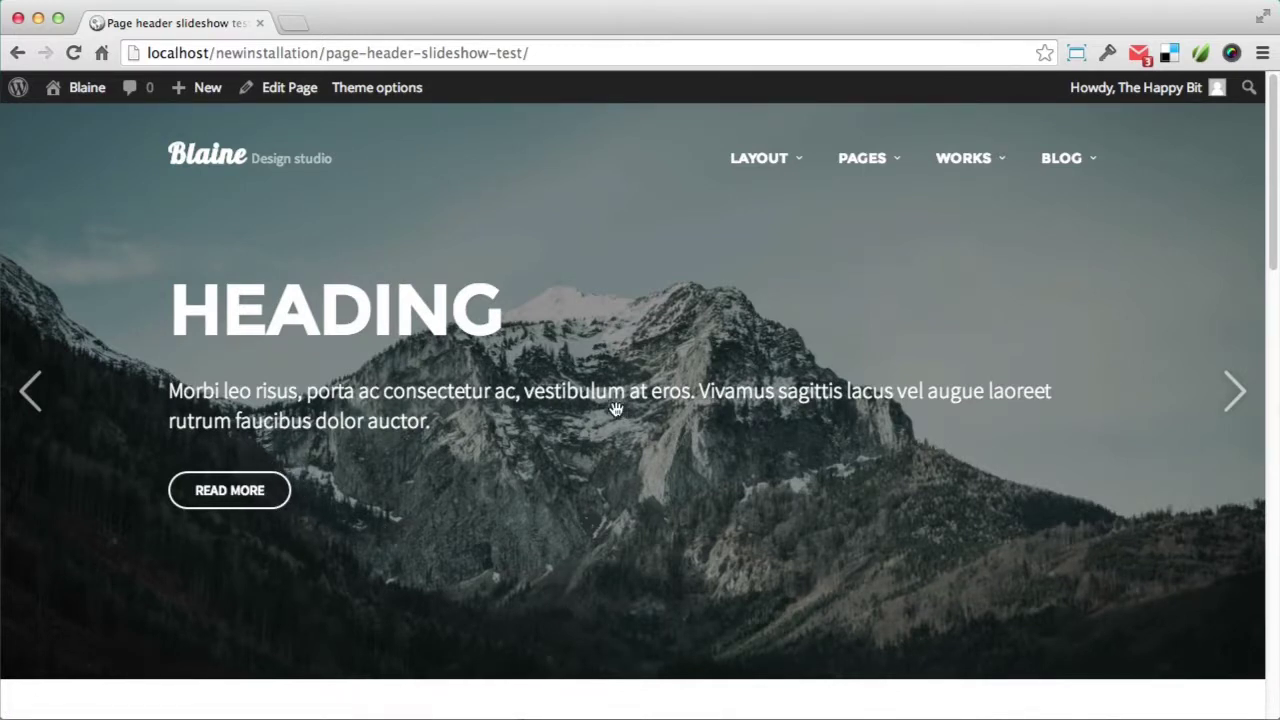
- Return to the page editor, duplicate the mountain slide, and replace the duplicate's image with the flat-lay accessories photo from the media library
click(276, 90)
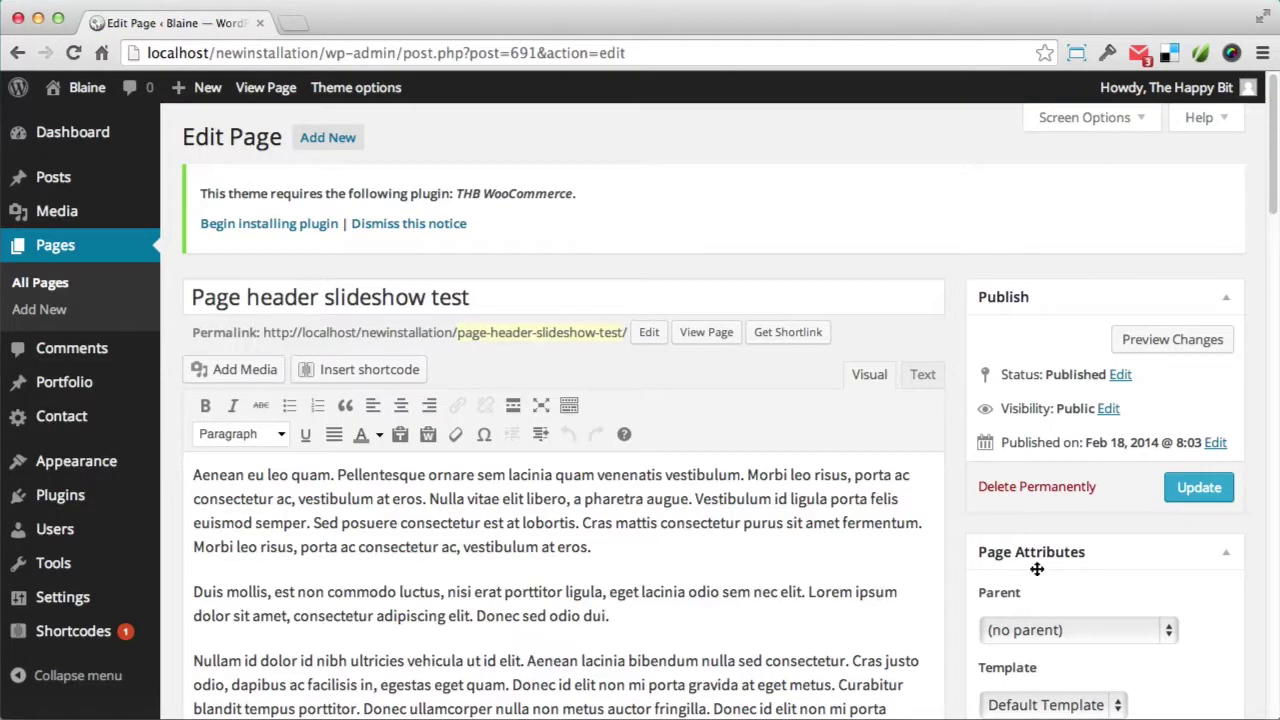
scroll(1037, 569, down, 10)
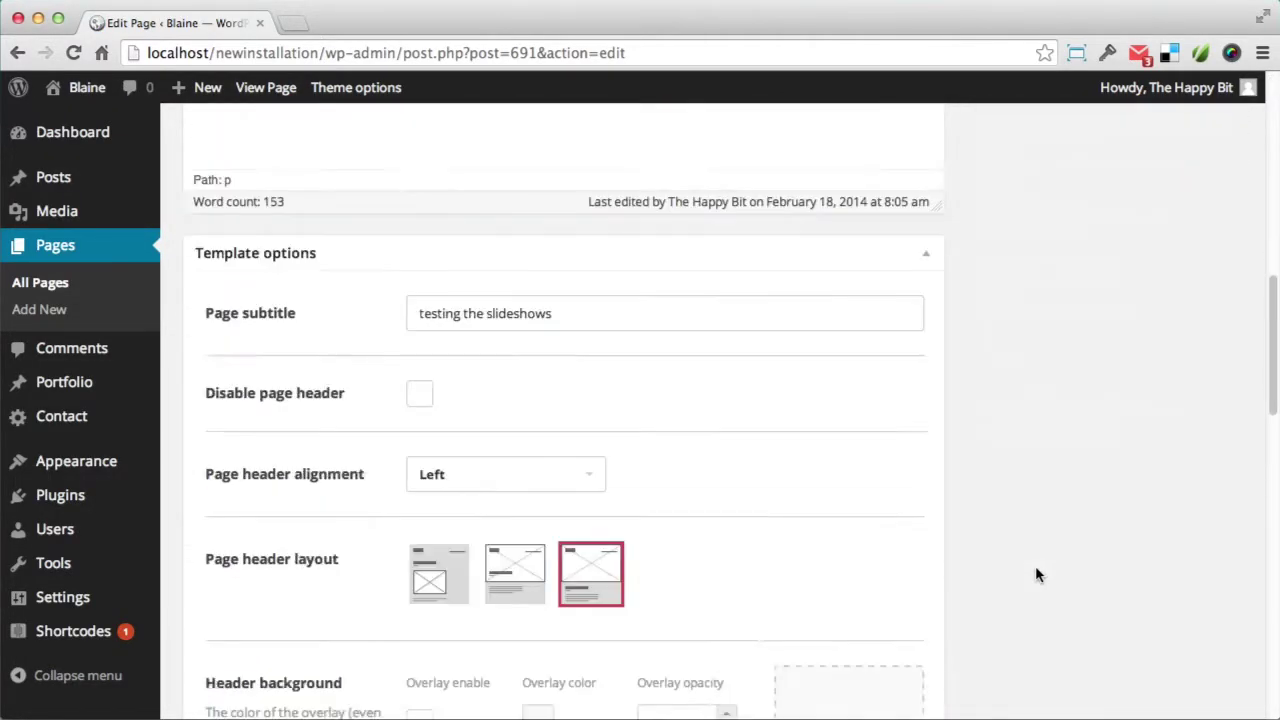
scroll(1035, 575, down, 12)
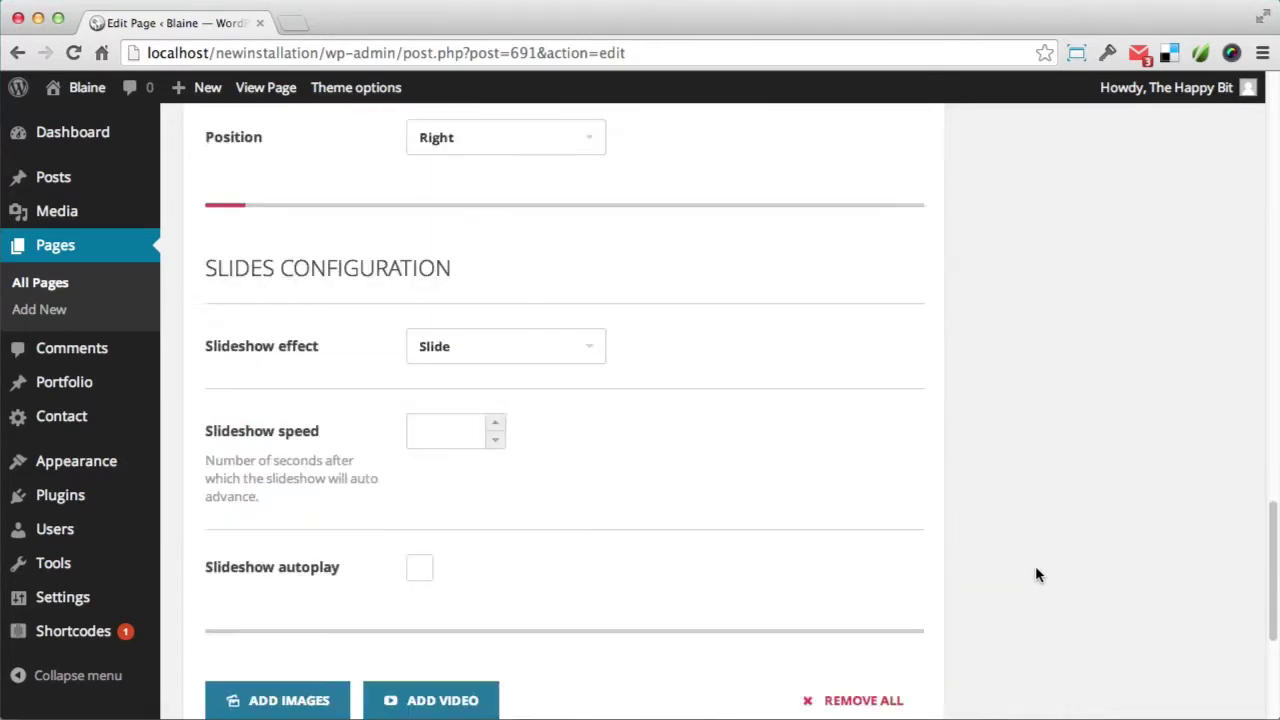
scroll(1035, 575, down, 5)
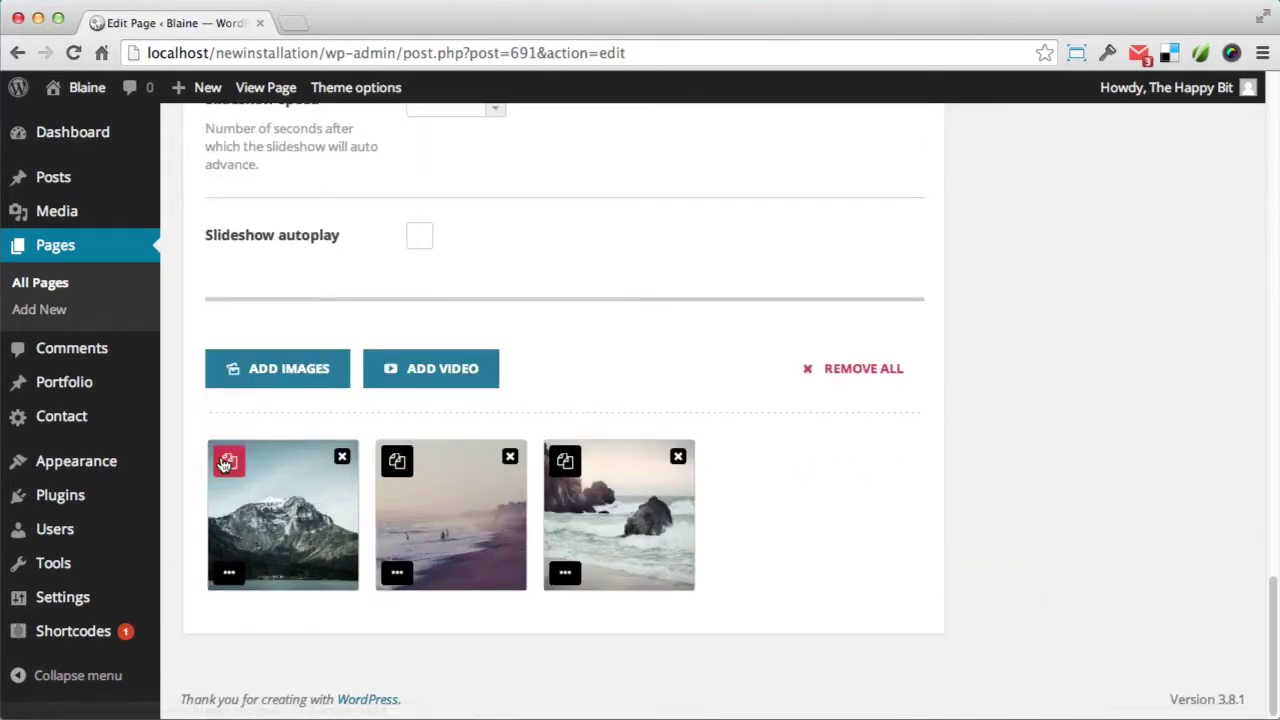
click(226, 463)
click(448, 533)
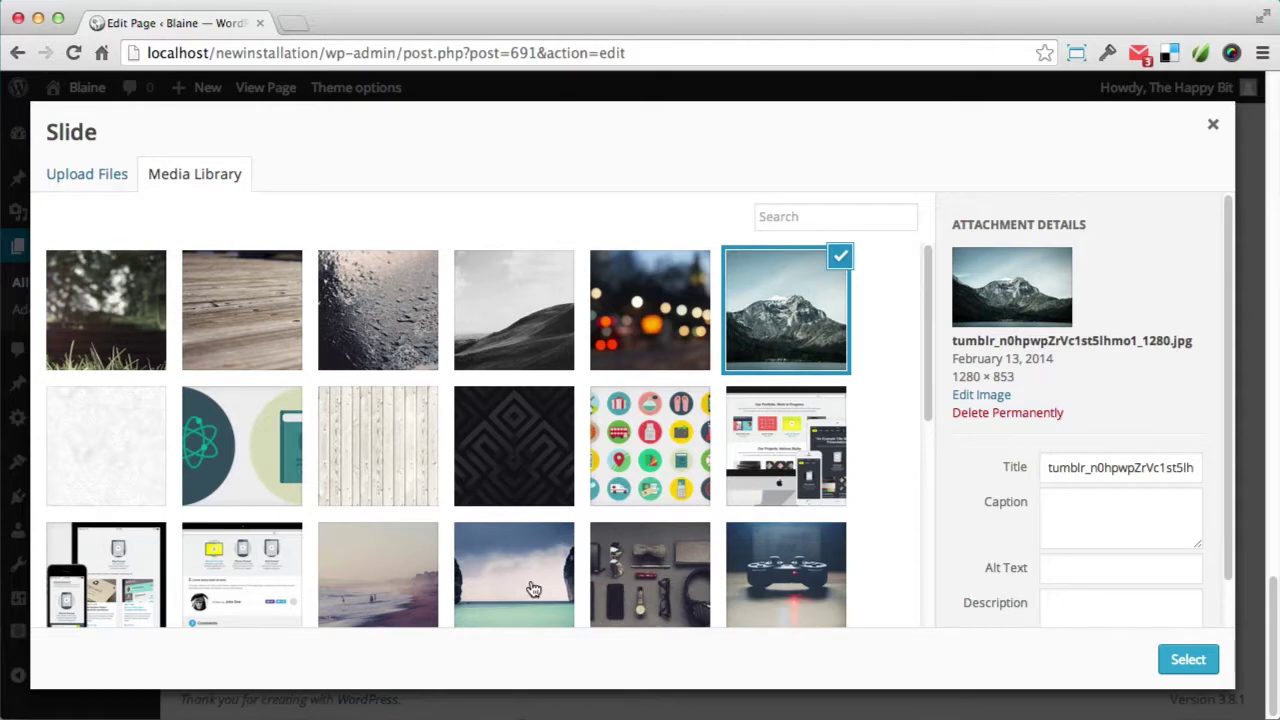
click(605, 583)
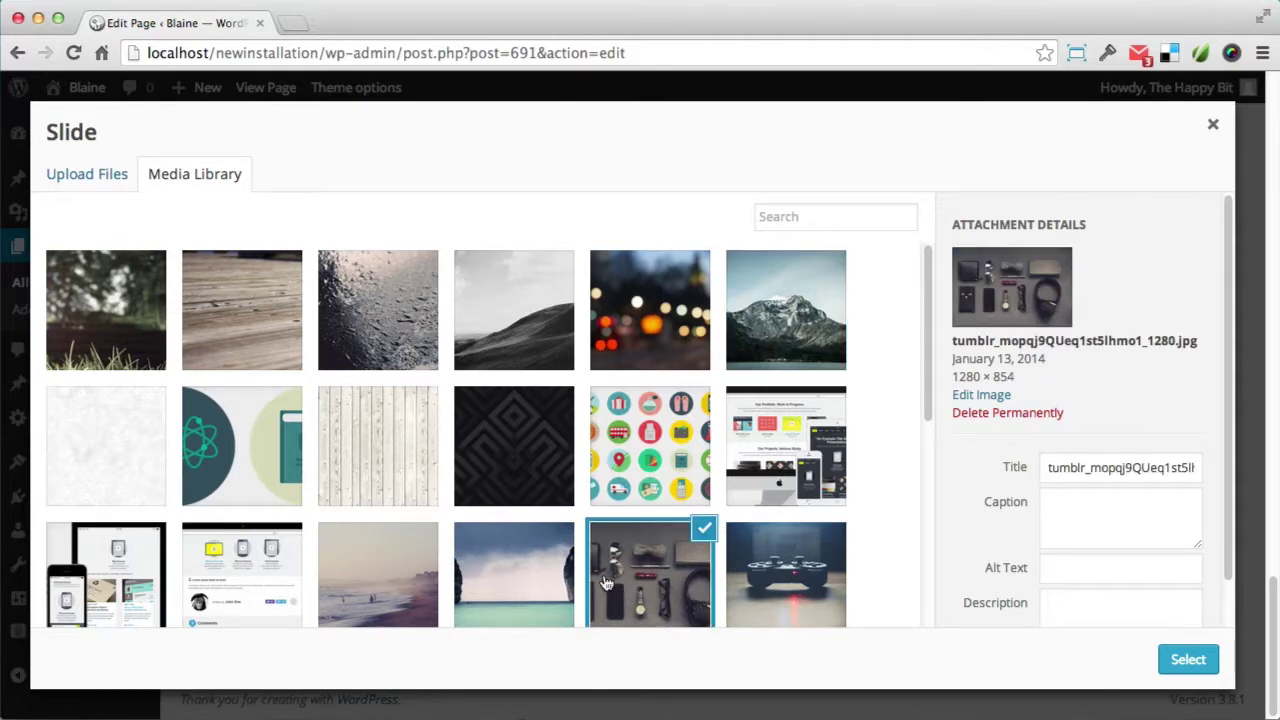
click(1192, 661)
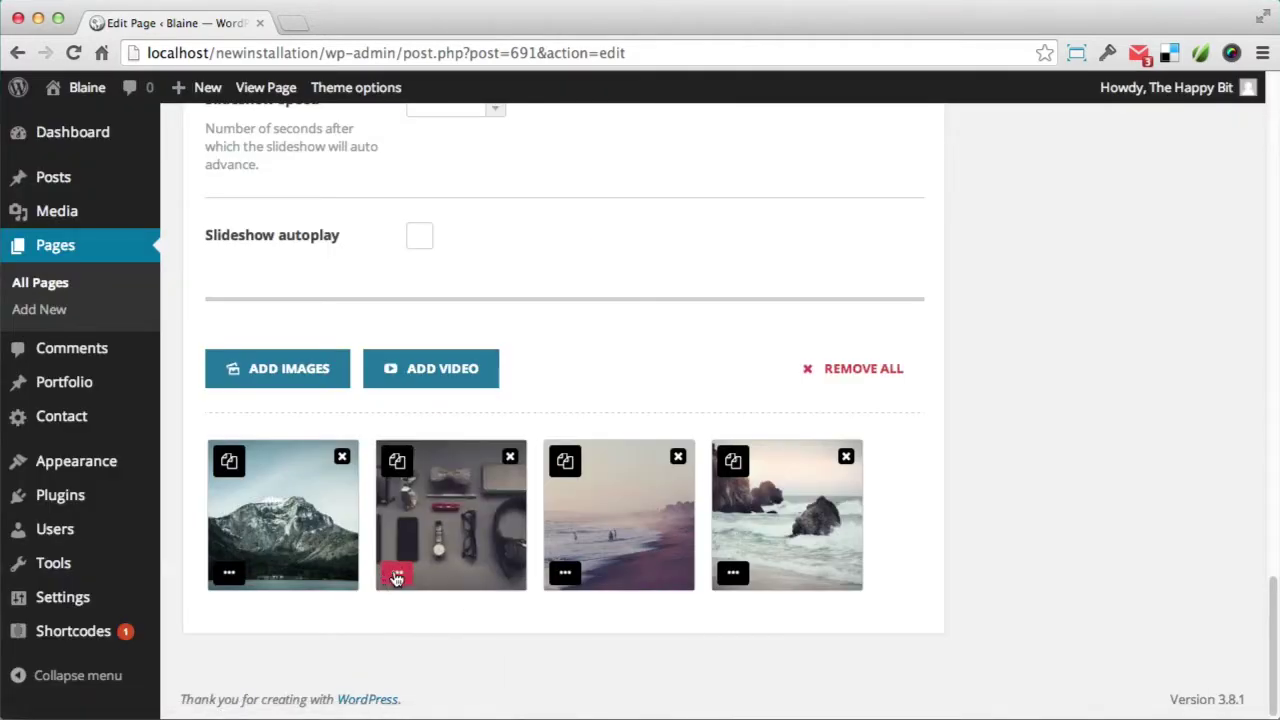
- Set the accessories slide's caption alignment to Center and its overlay opacity to 0,6
click(396, 576)
scroll(684, 347, down, 3)
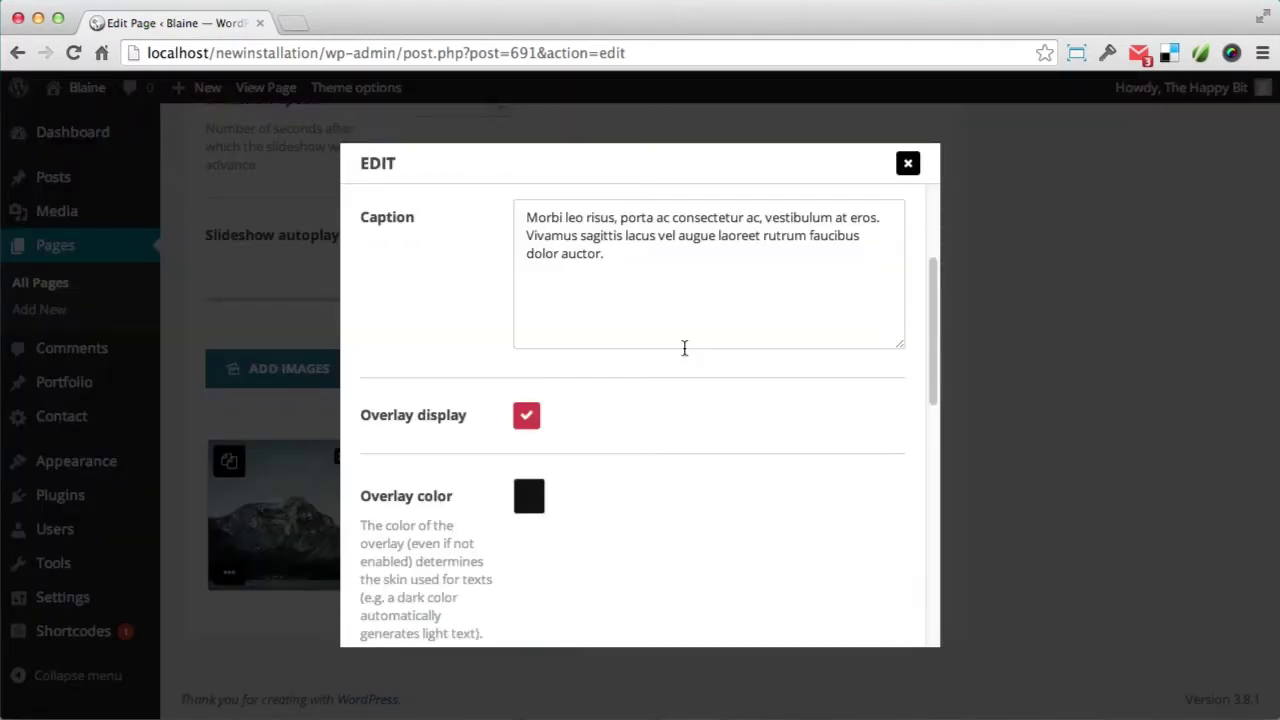
scroll(634, 360, down, 5)
click(626, 449)
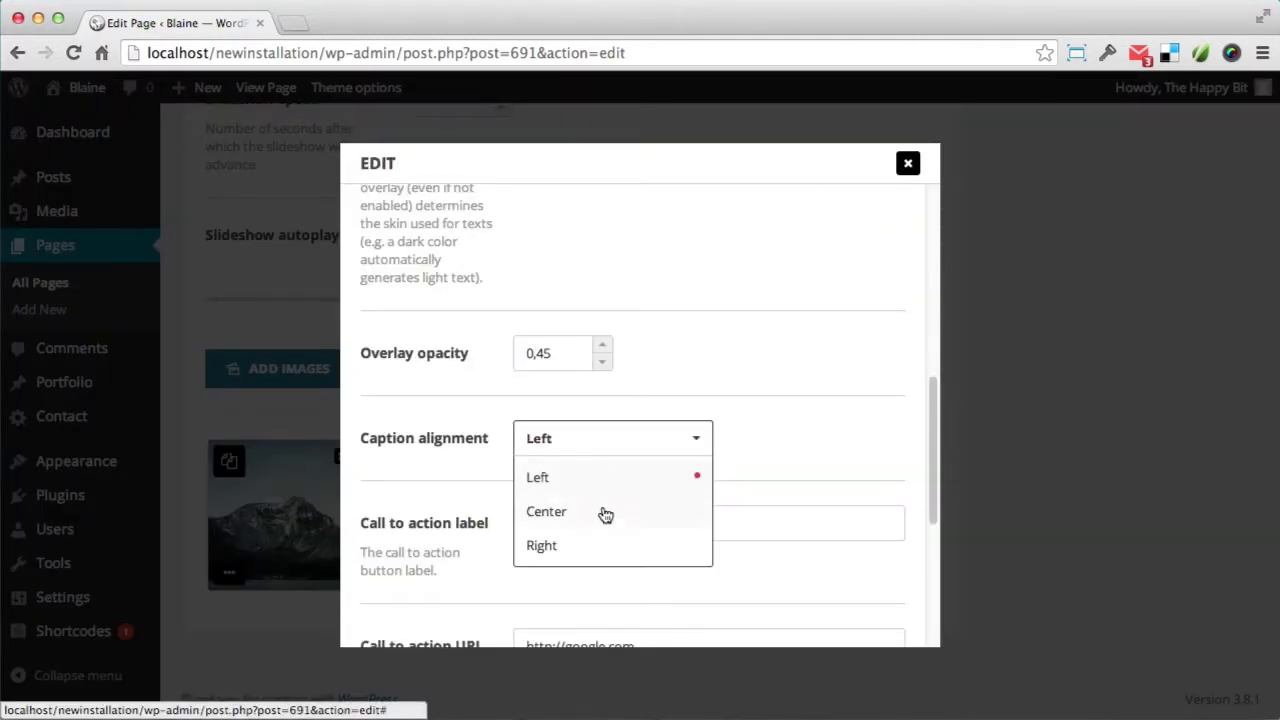
click(603, 511)
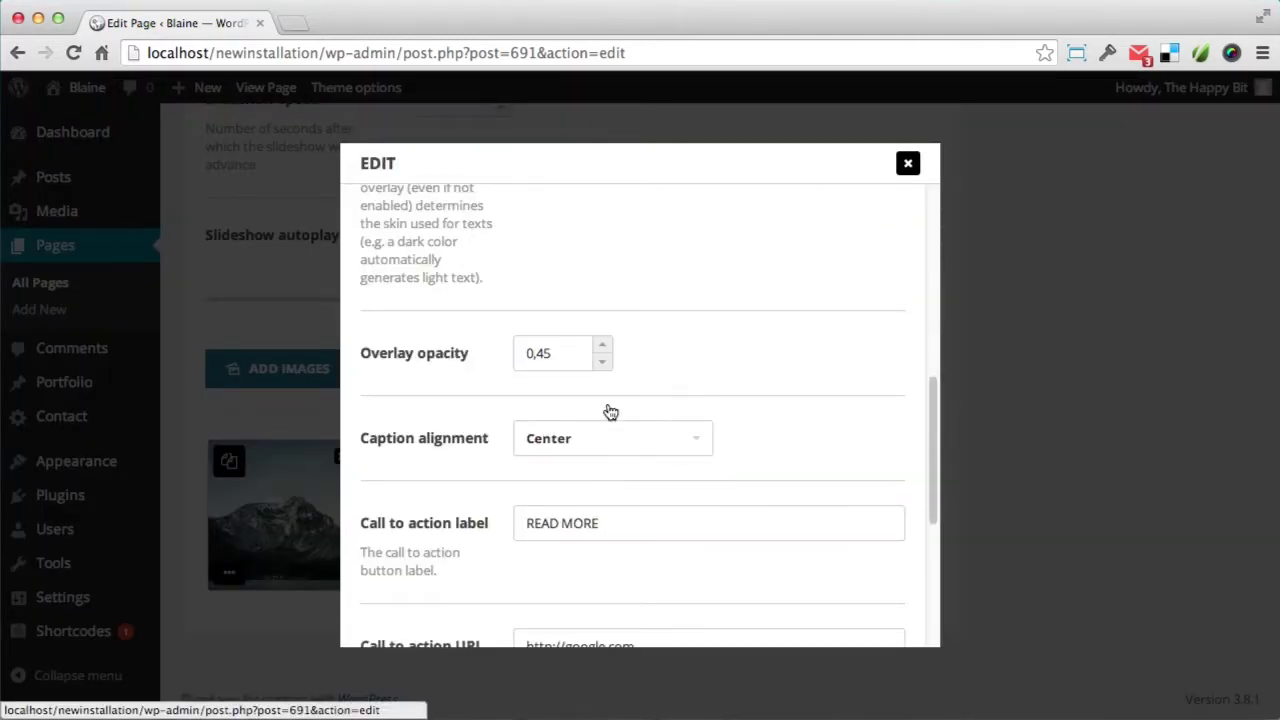
click(605, 347)
scroll(511, 368, down, 5)
scroll(476, 488, up, 5)
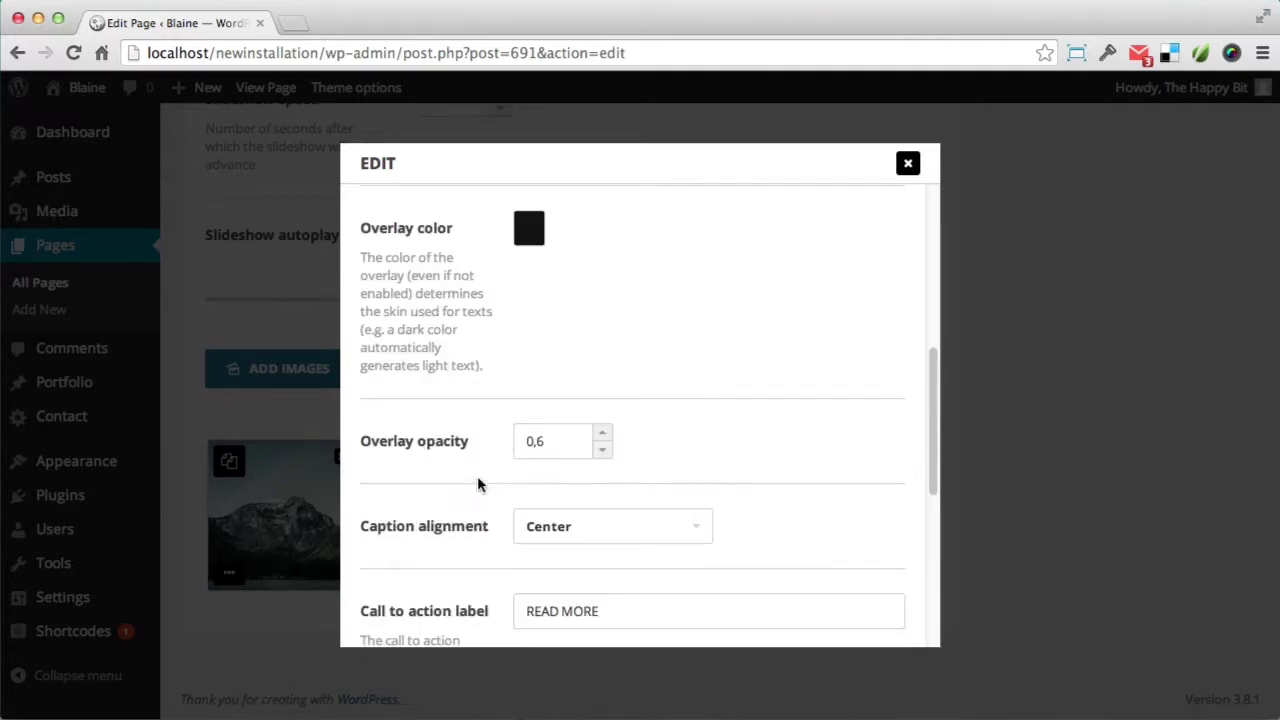
- Set the accessories slide's overlay color to white (#ffffff) and its overlay opacity to 0,7, and confirm the slide's settings
click(527, 232)
click(556, 459)
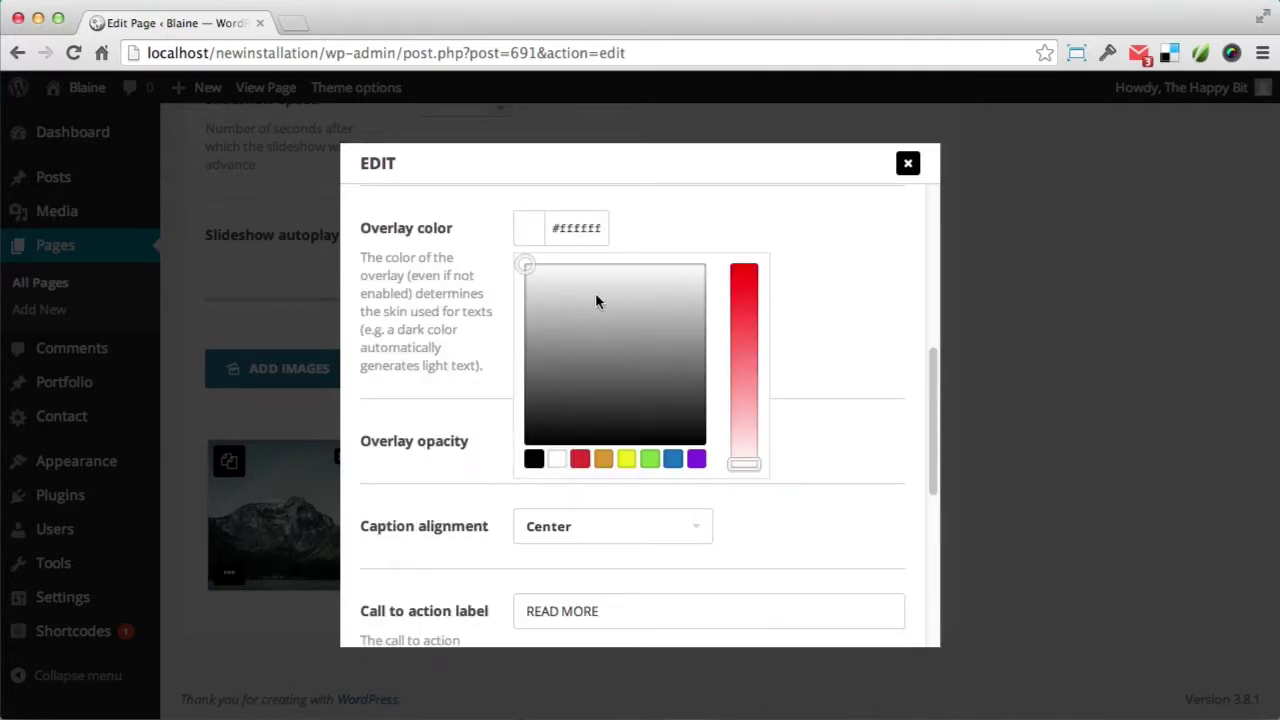
click(709, 230)
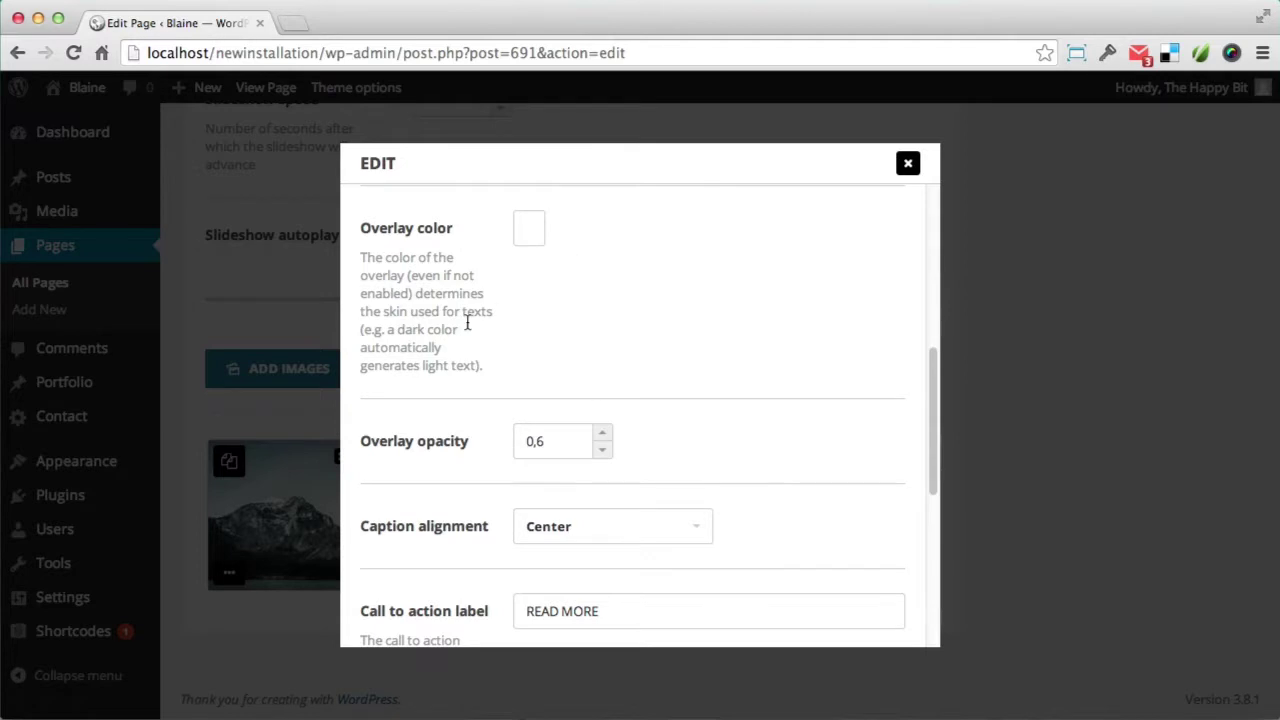
click(605, 455)
scroll(570, 297, up, 3)
scroll(565, 330, down, 2)
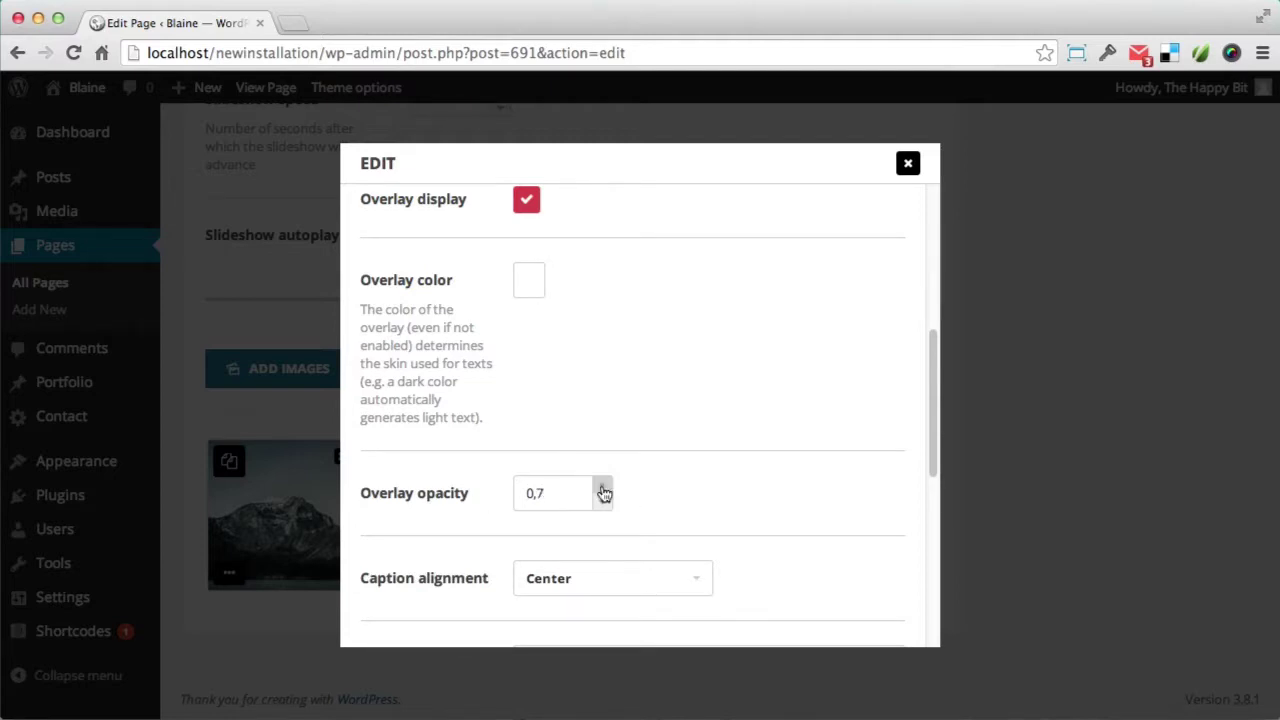
scroll(560, 494, down, 6)
click(395, 579)
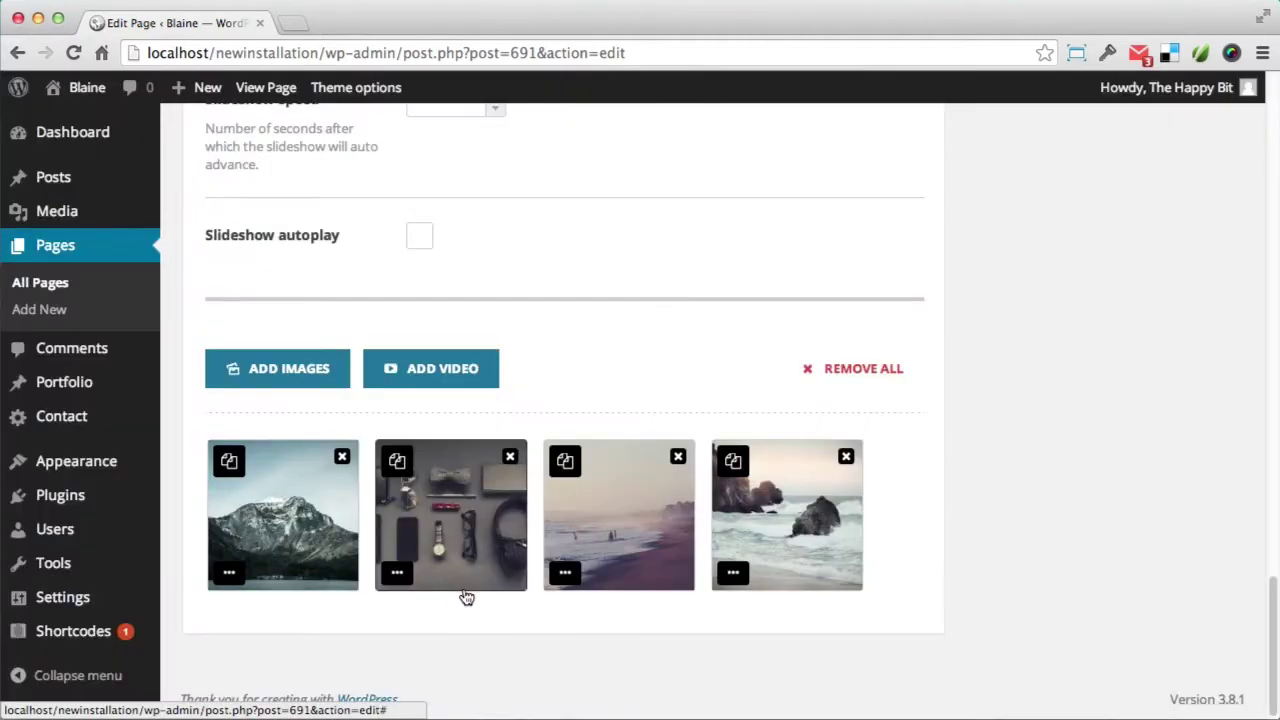
- Examine the beach slide's caption and overlay settings, and close them without changes
click(565, 572)
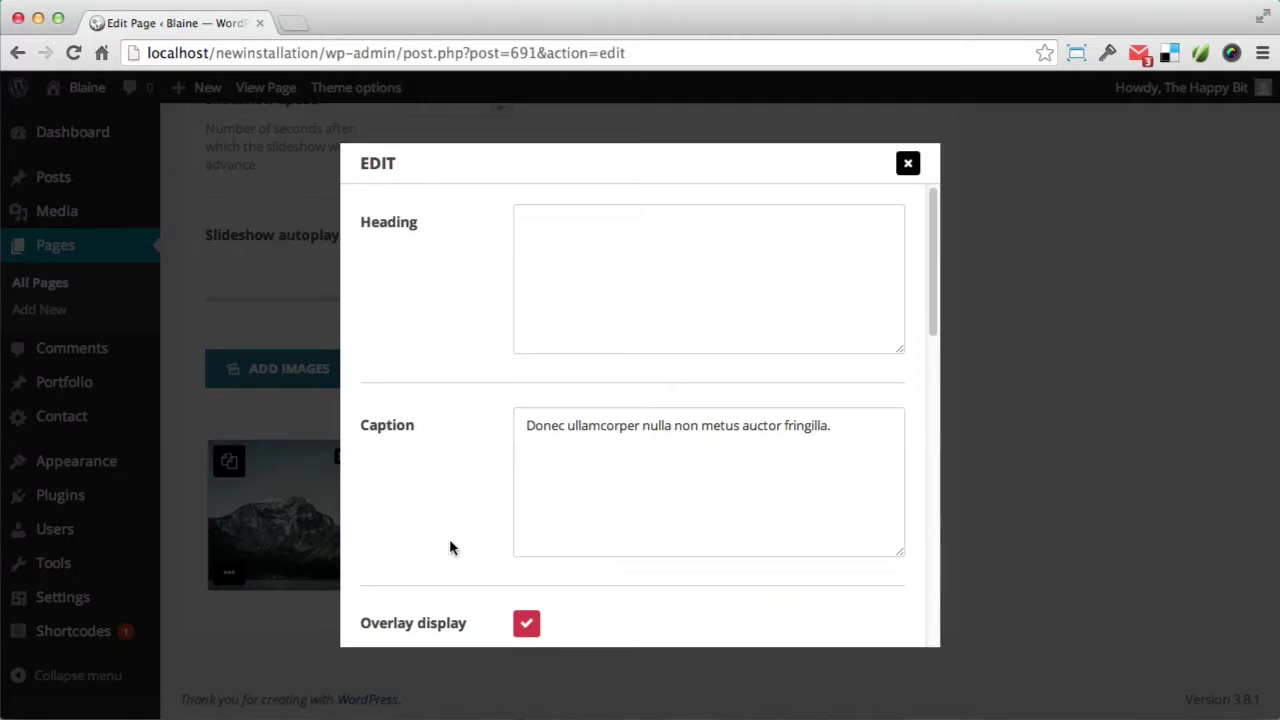
scroll(450, 547, down, 3)
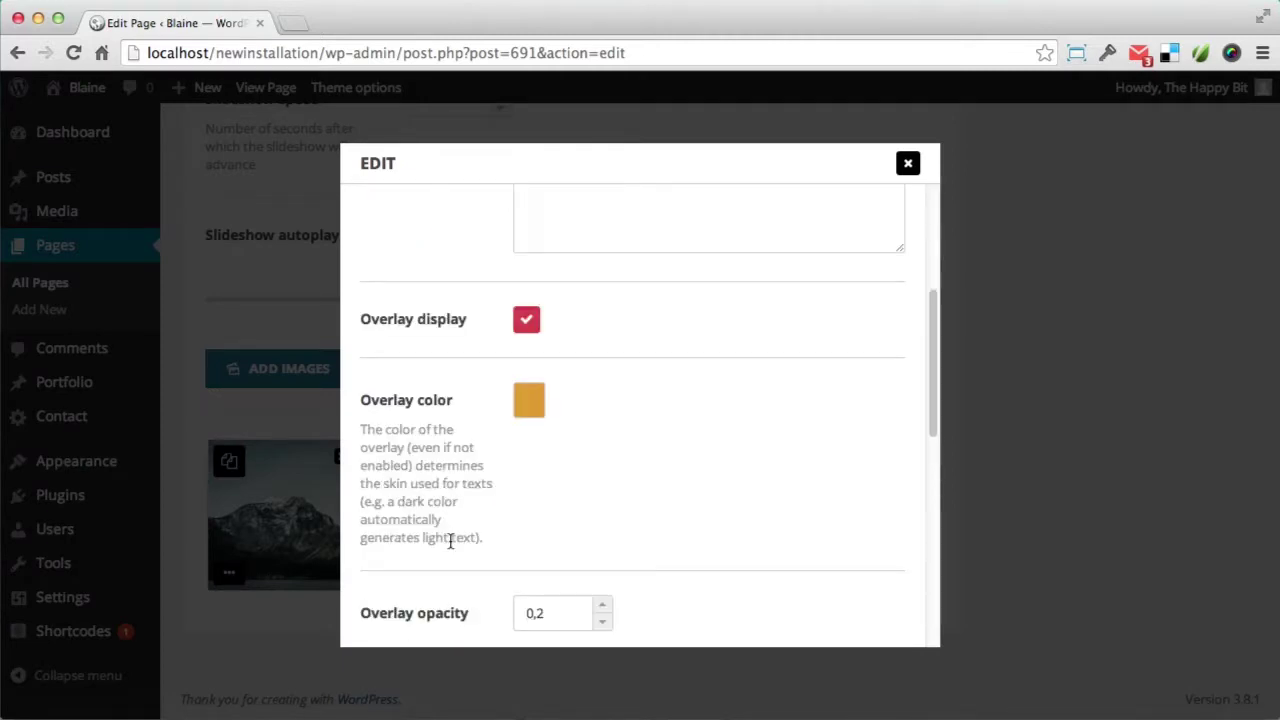
click(907, 163)
- Update the page and browse its header slides on the live site to check the new accessories slide
scroll(1186, 280, up, 15)
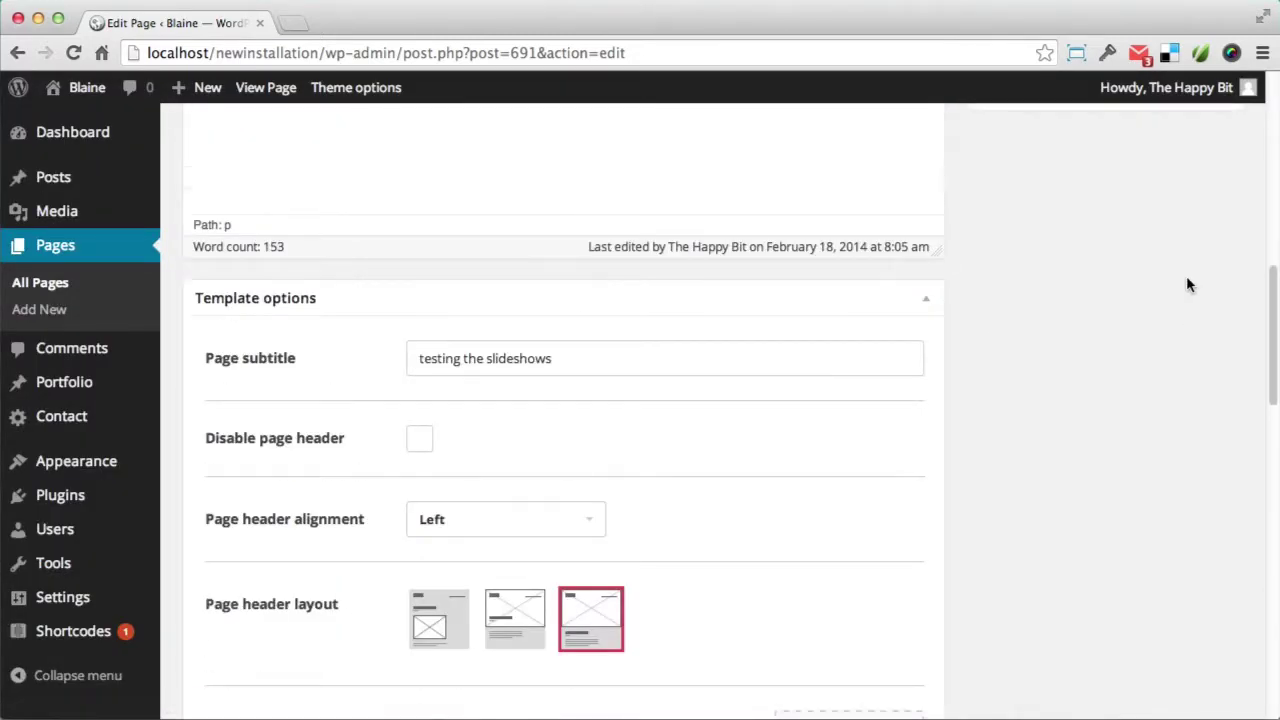
click(1196, 238)
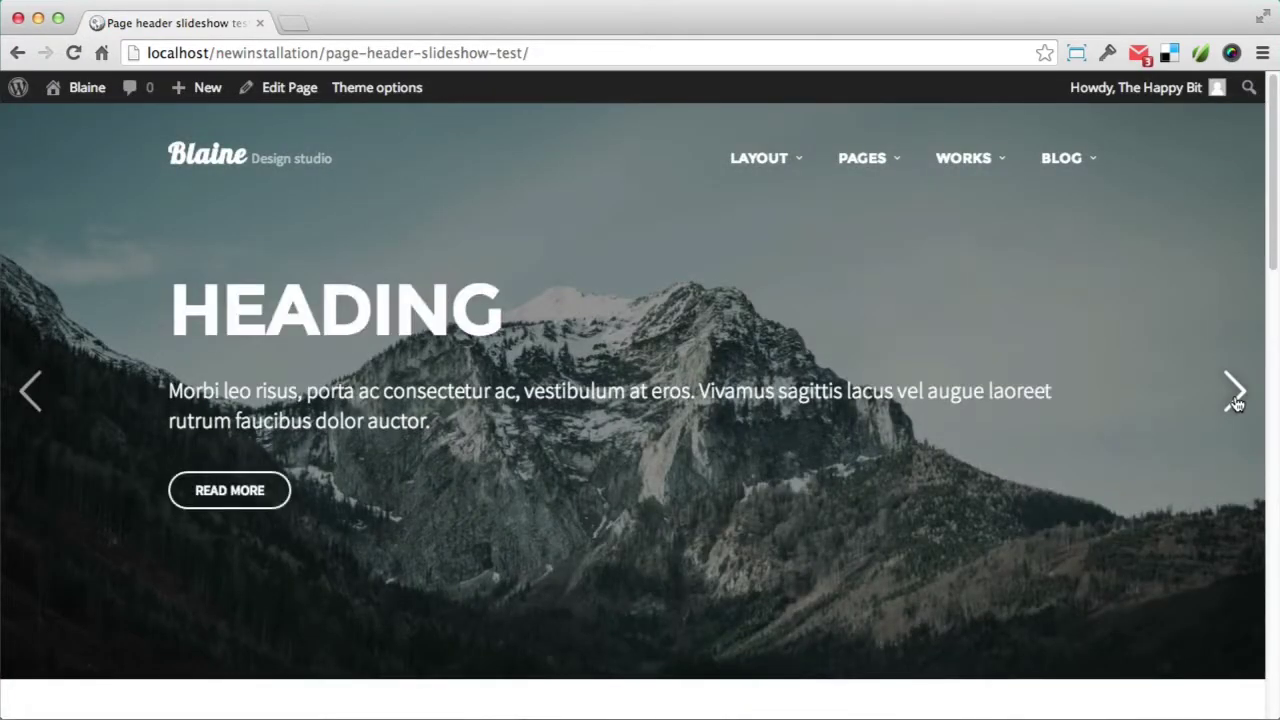
click(1236, 392)
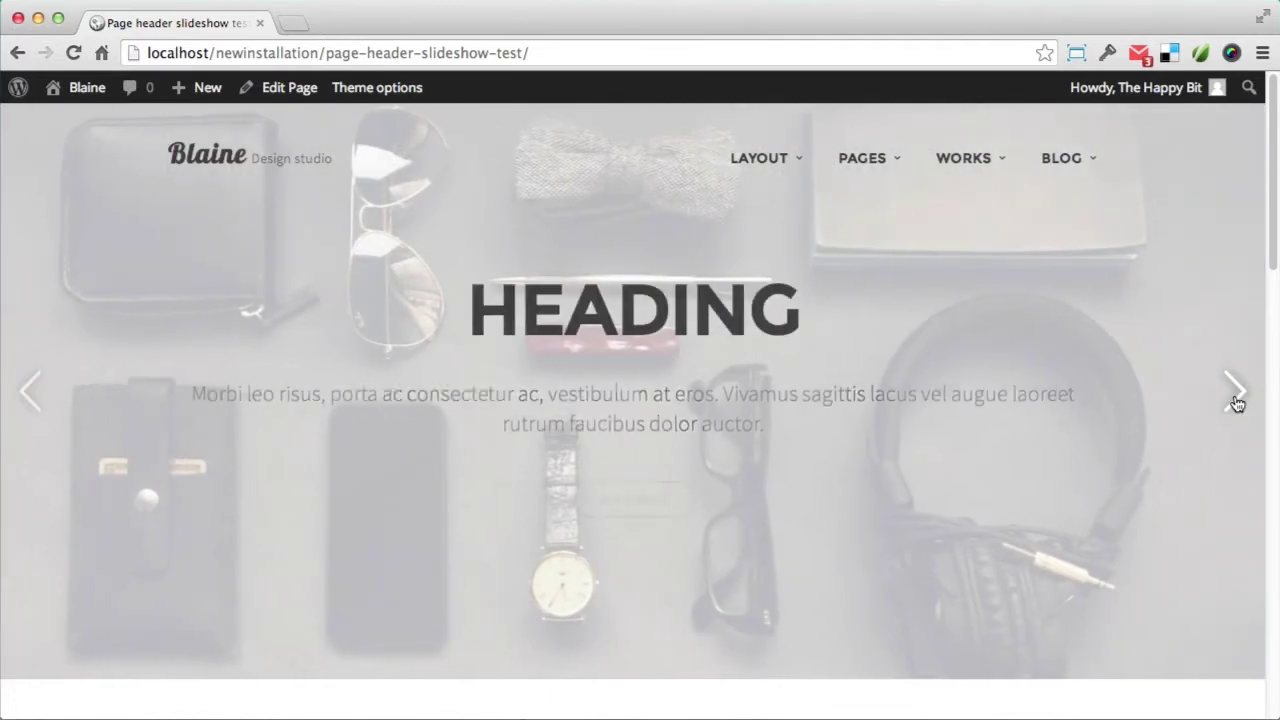
click(1236, 396)
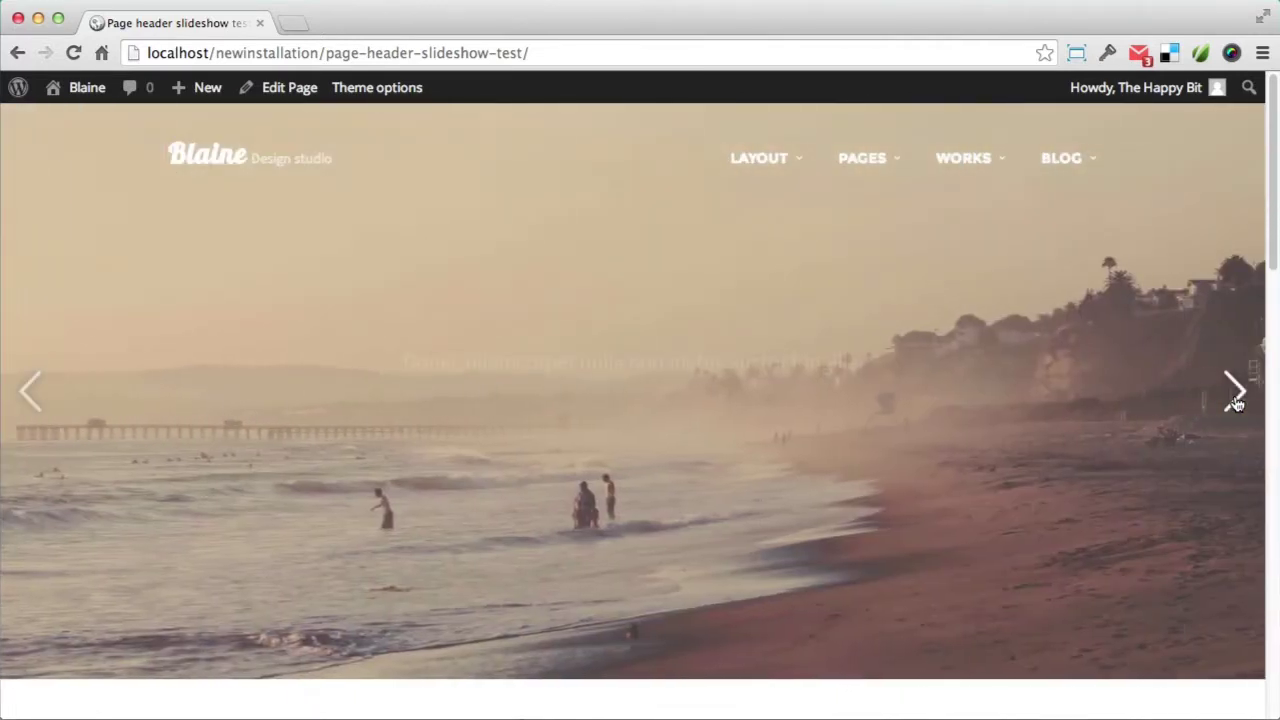
click(24, 398)
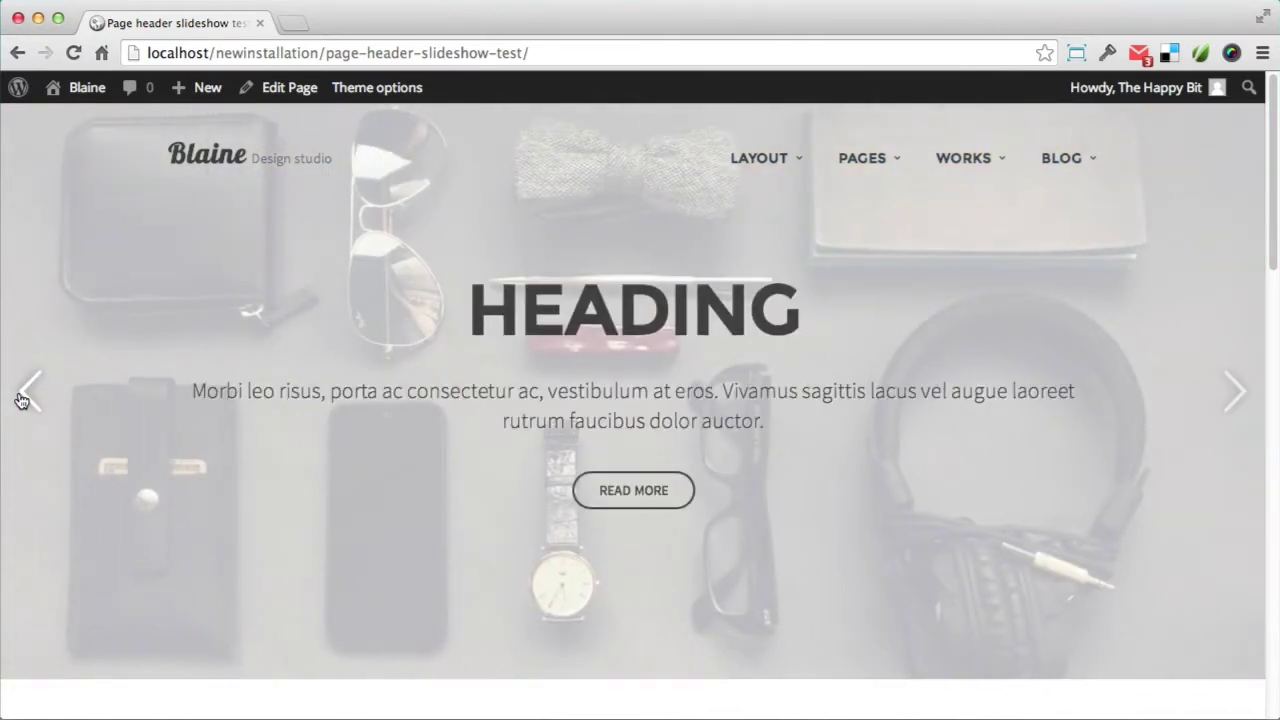
click(24, 396)
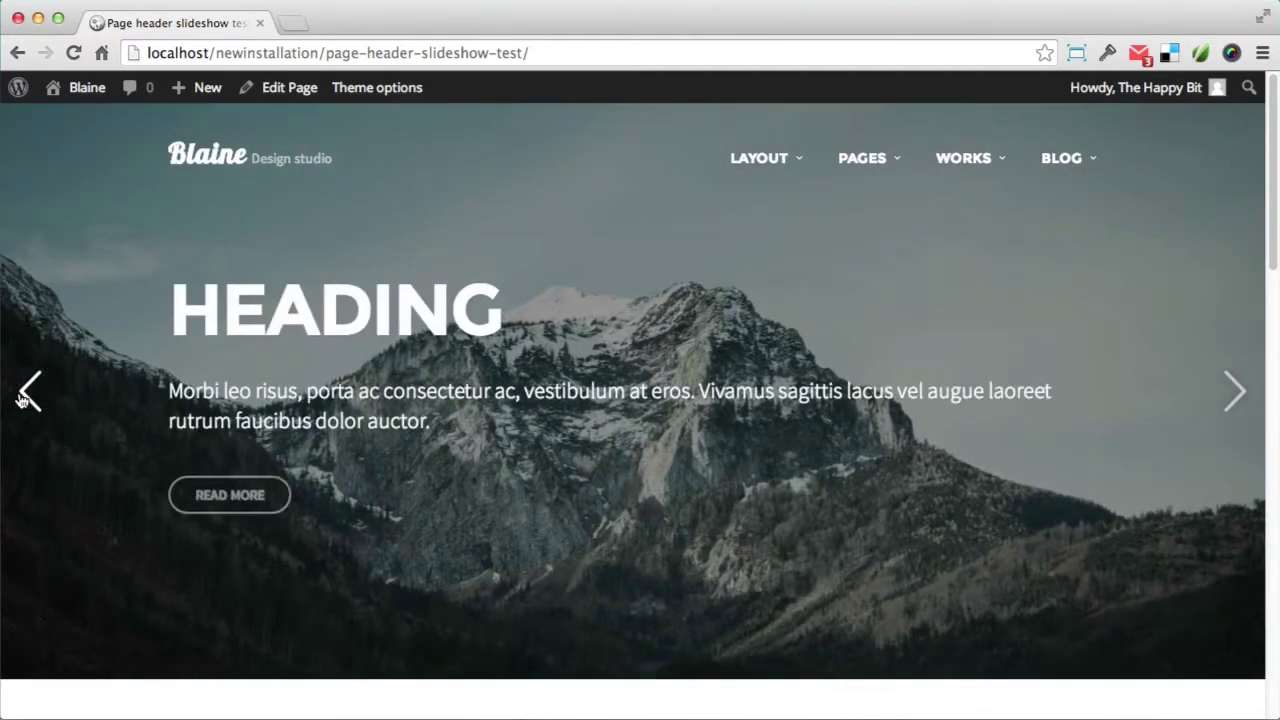
- Return to the page editor, add a video slide to the slideshow, and close its settings with the video URL left empty
click(304, 99)
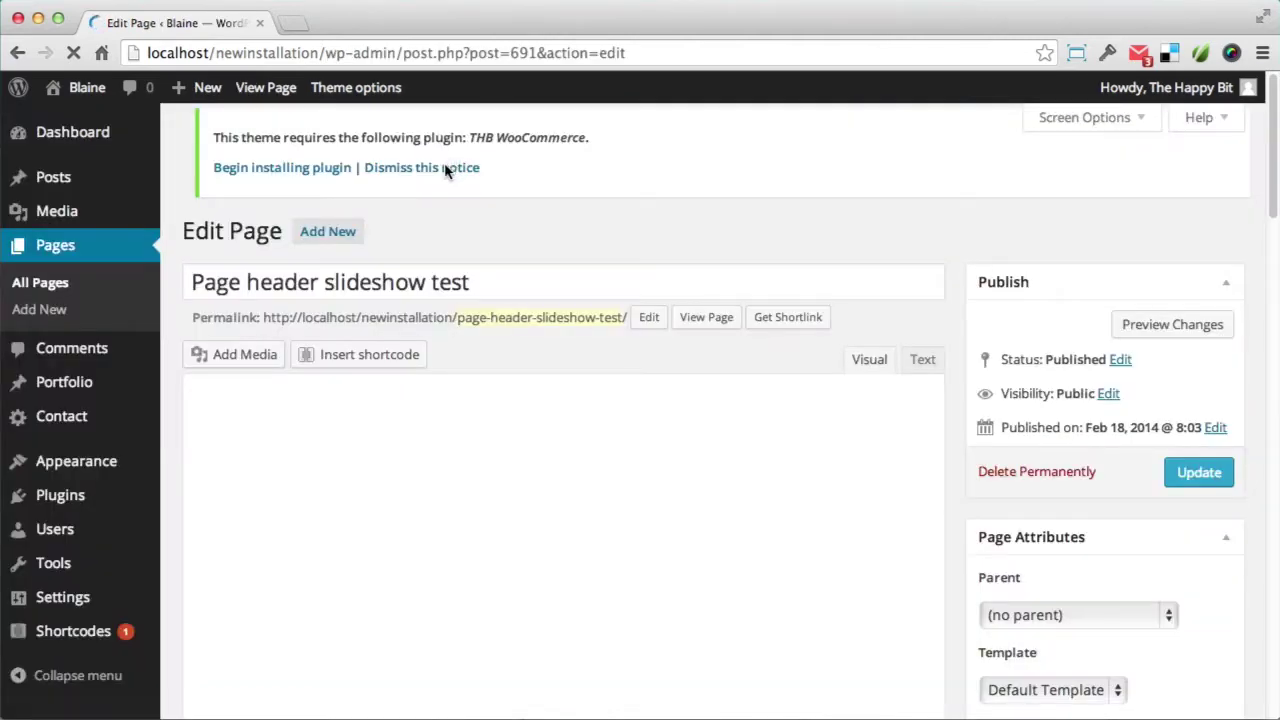
scroll(1013, 425, down, 15)
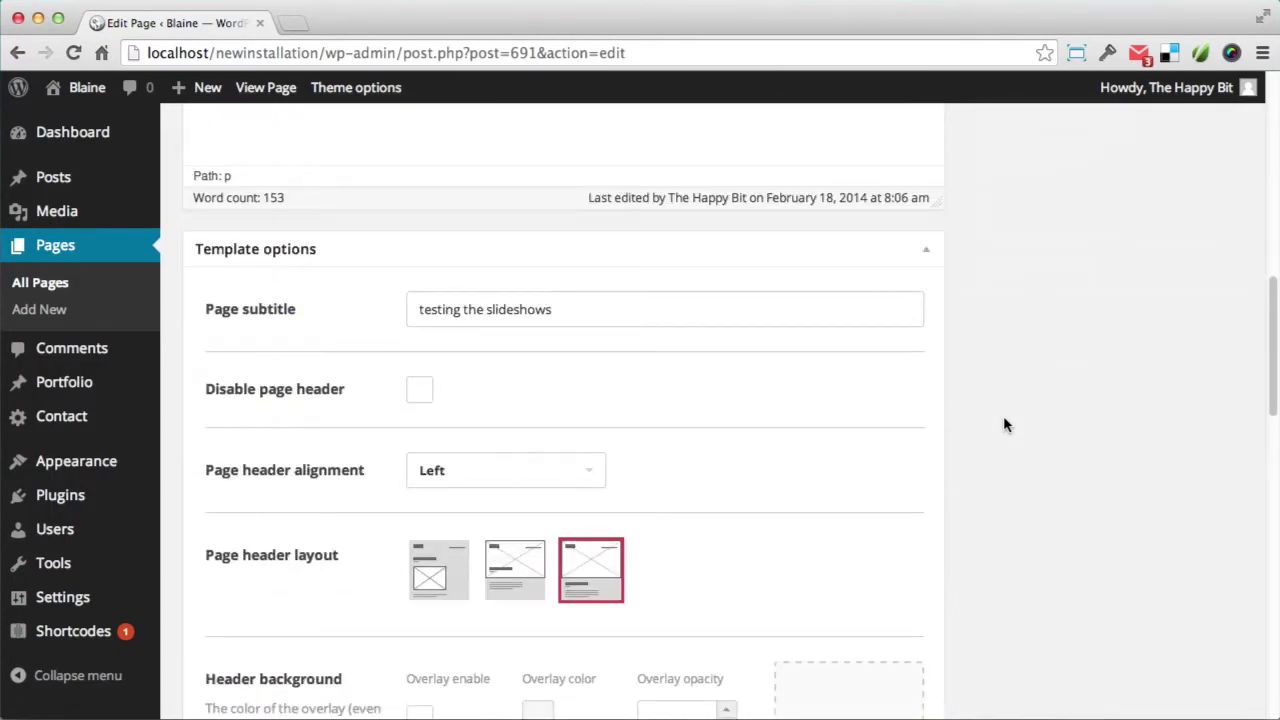
scroll(1004, 418, down, 10)
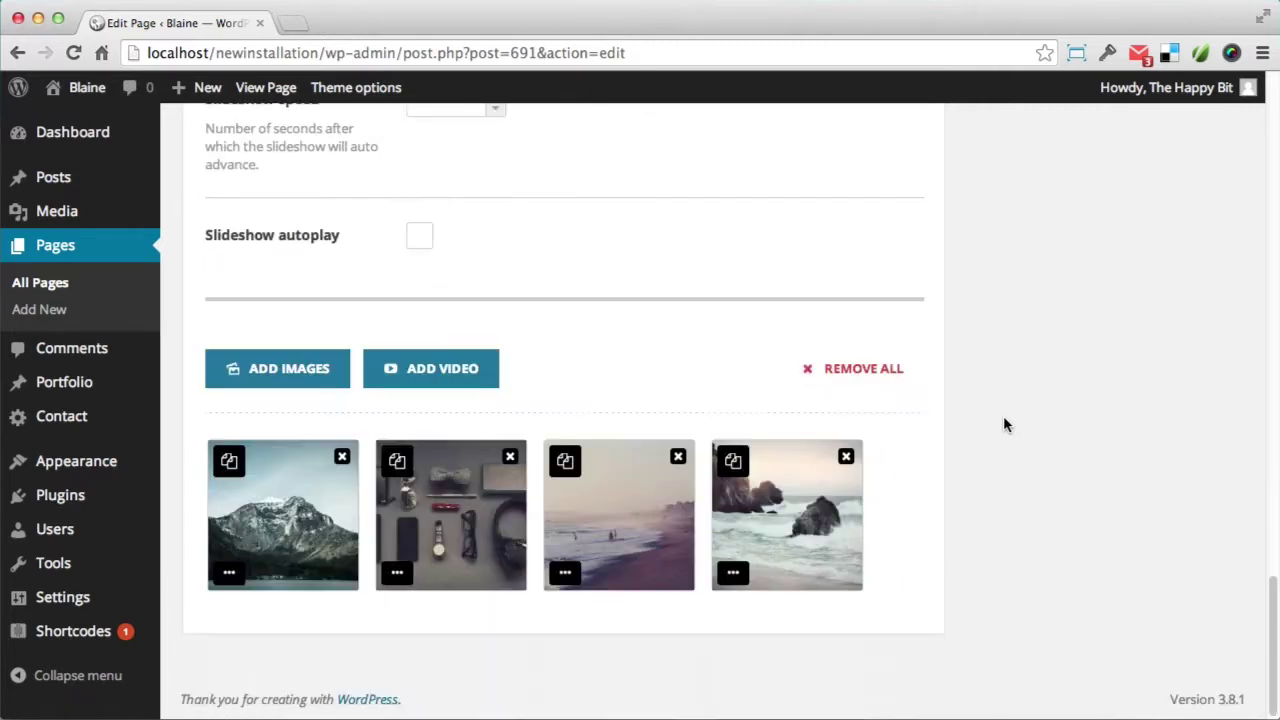
click(434, 378)
click(562, 224)
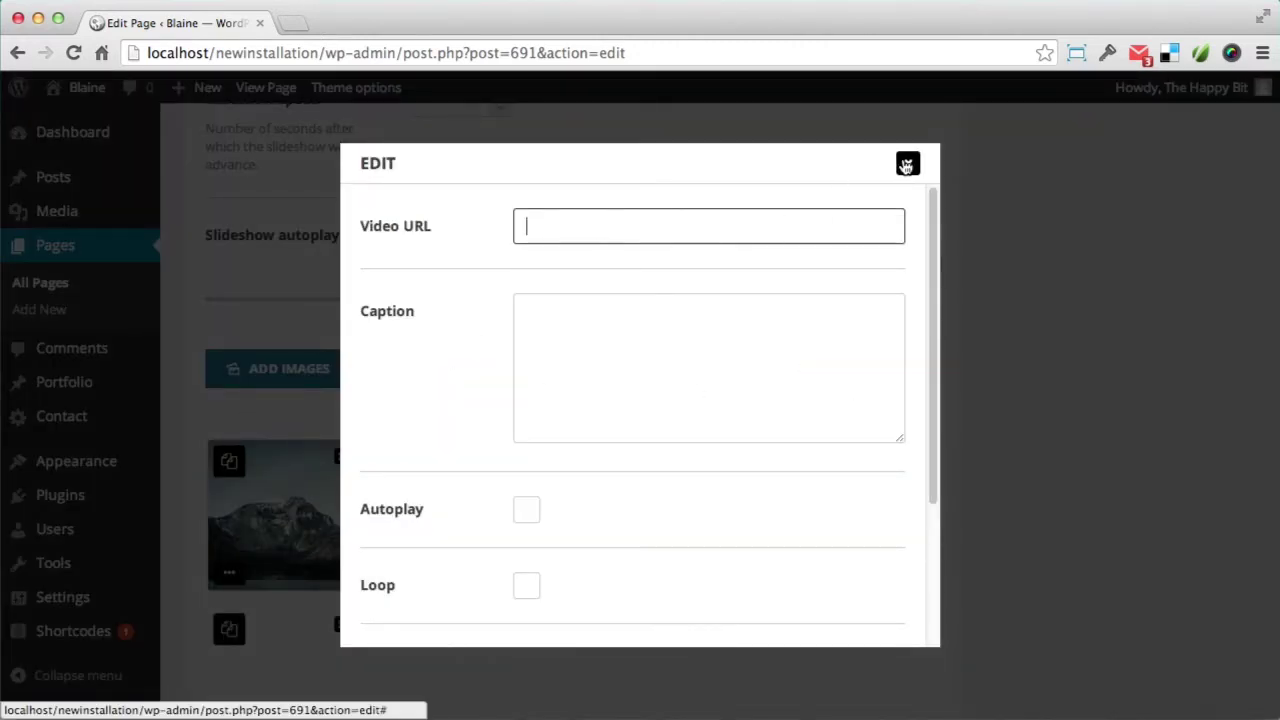
click(906, 165)
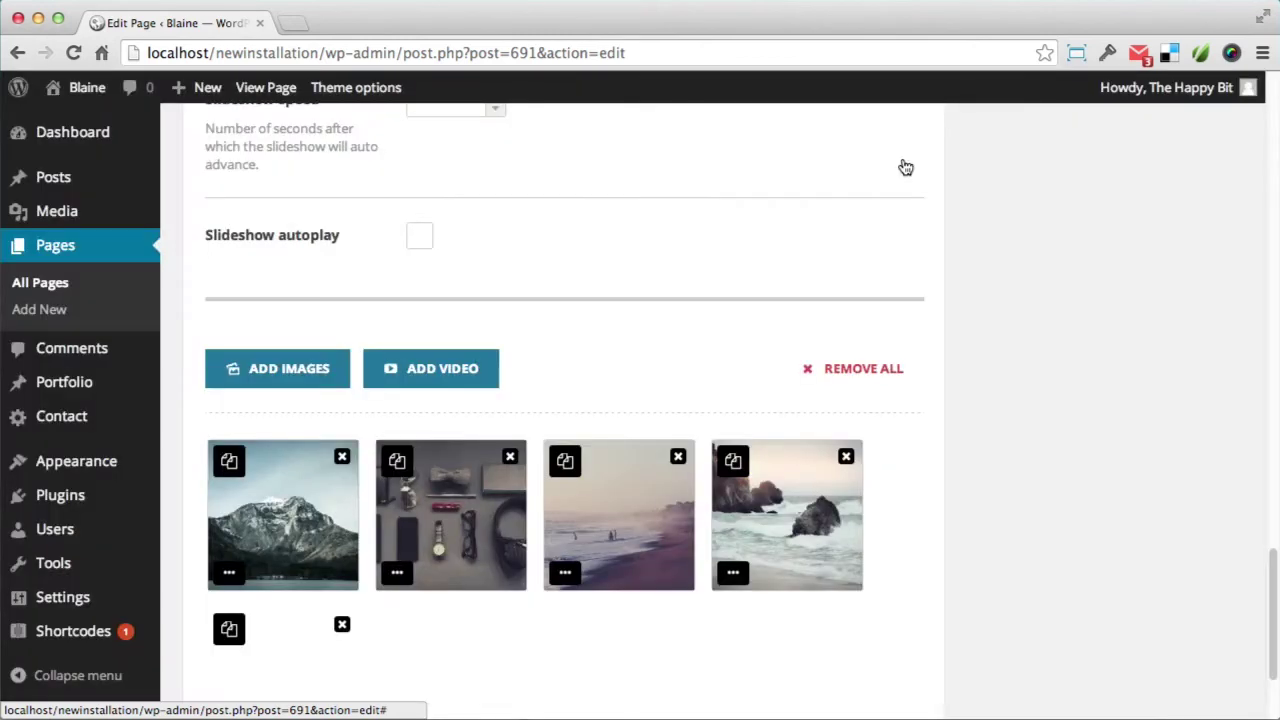